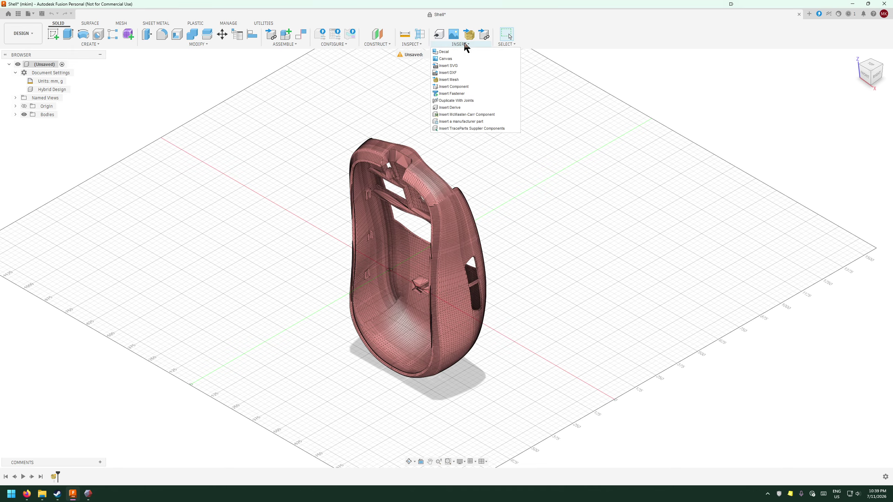
- Create a new part design and close the Shell document without saving its changes
left_click(454, 80)
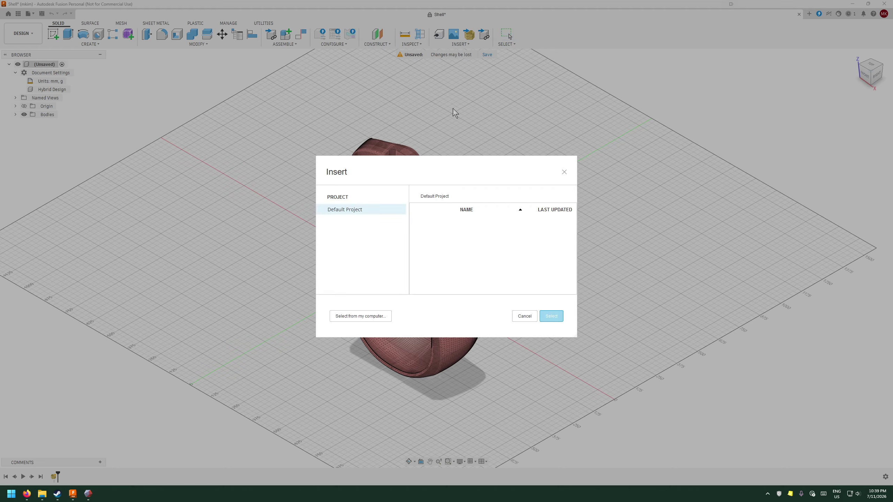
left_click(533, 319)
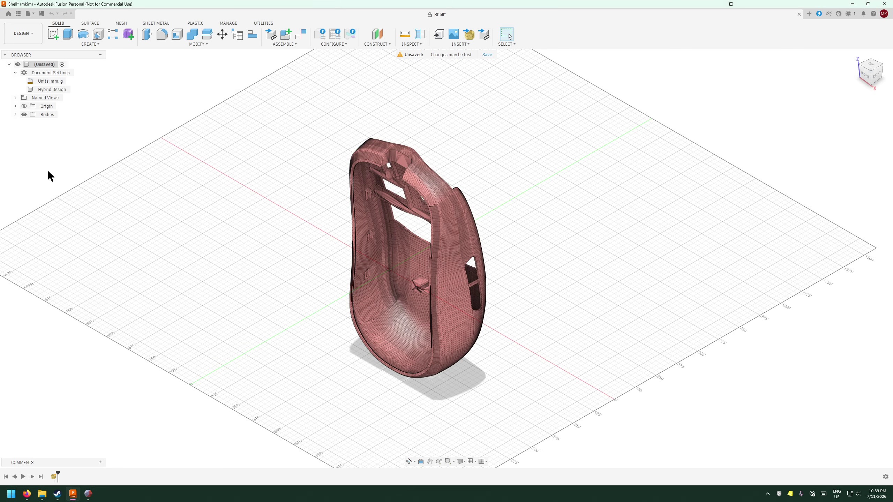
left_click(29, 13)
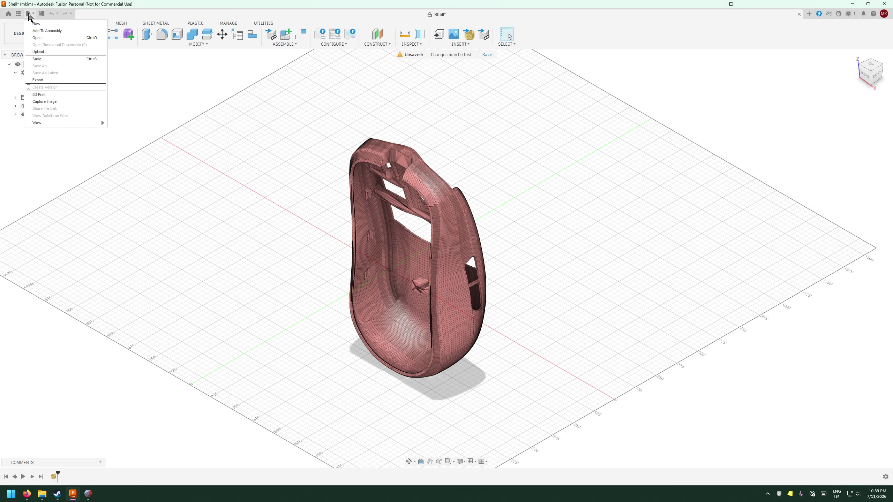
left_click(45, 24)
left_click(567, 318)
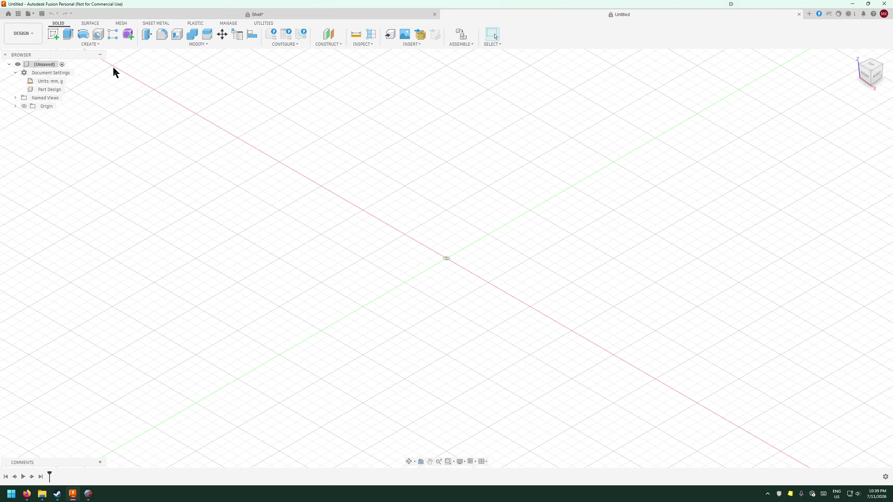
left_click(435, 14)
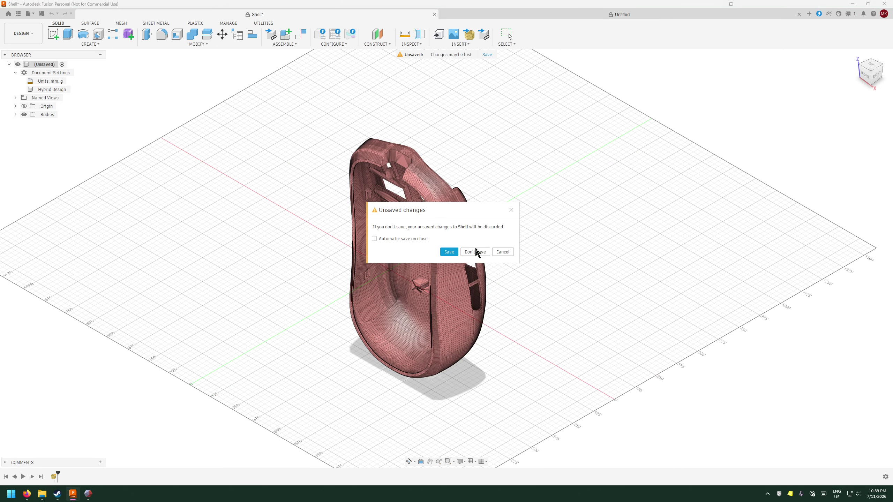
left_click(476, 252)
left_click(18, 13)
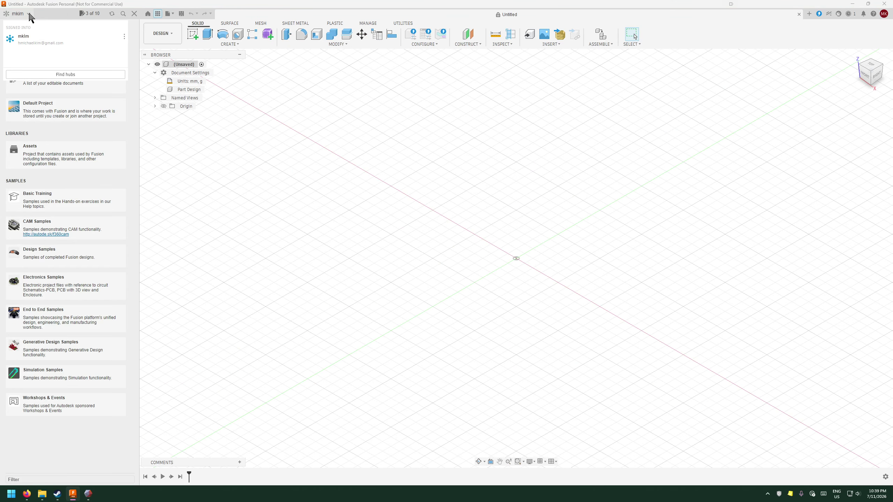
left_click(134, 17)
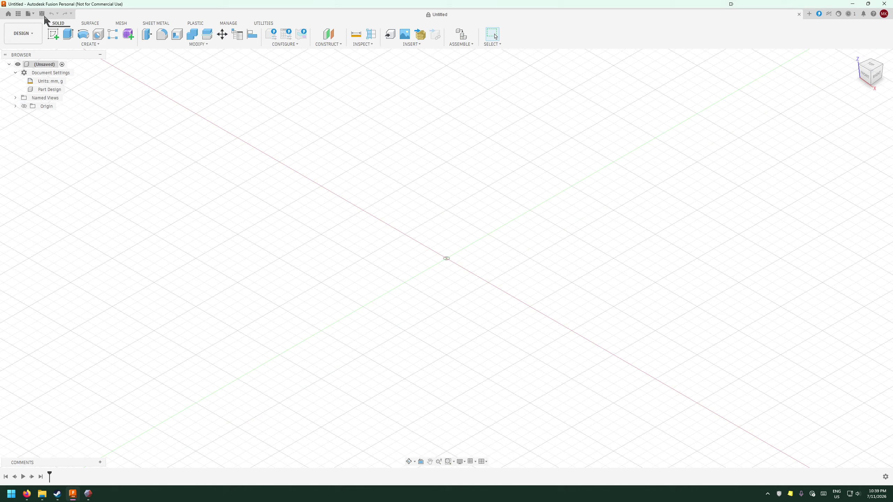
left_click(18, 13)
left_click(134, 14)
- Open the file Side and Hump Cutter.stl from the 3d Prints folder on the computer
left_click(28, 13)
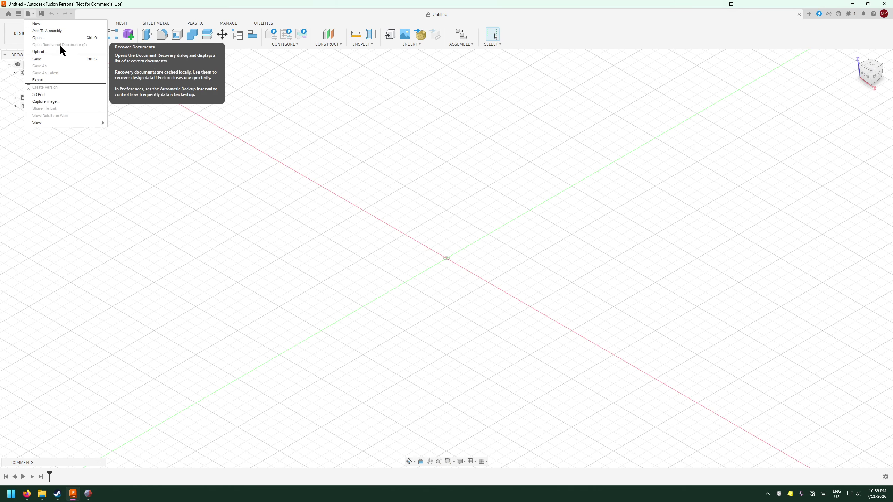
left_click(38, 38)
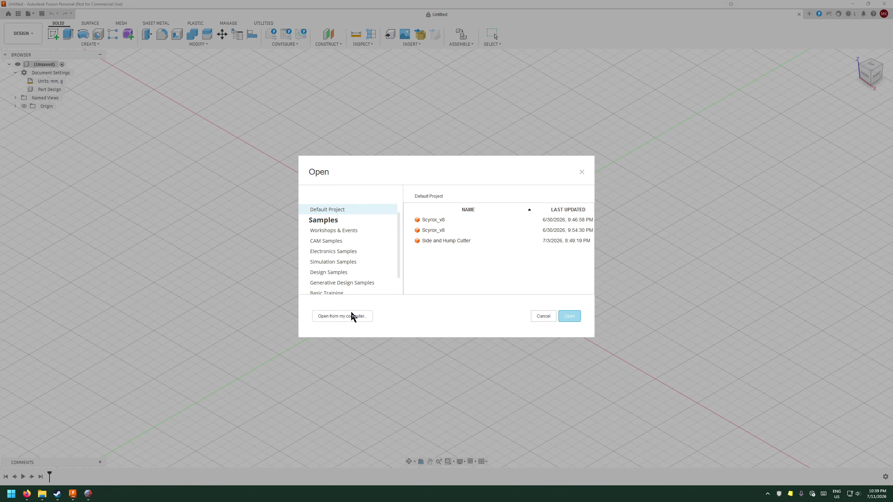
left_click(351, 316)
left_click(211, 191)
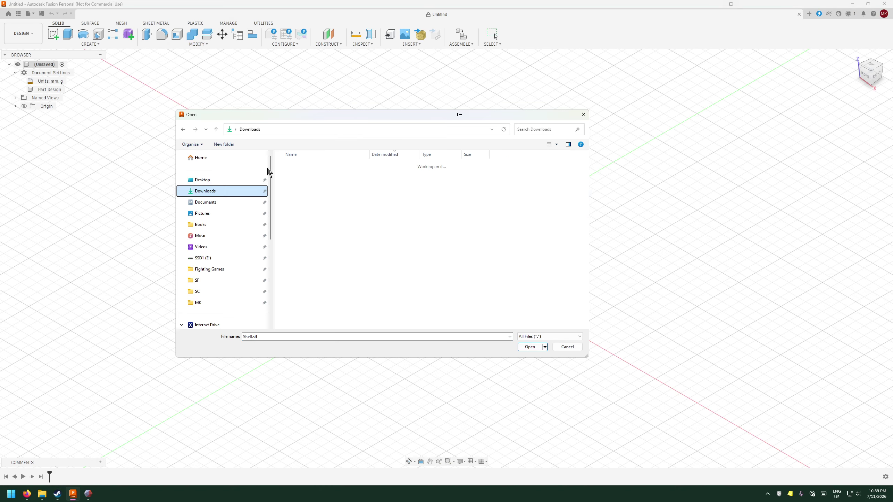
left_click(184, 129)
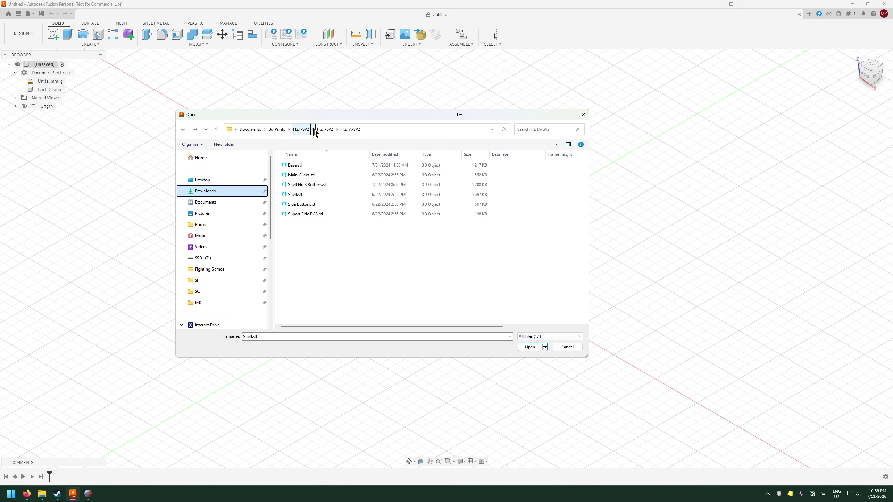
left_click(277, 129)
scroll(351, 278, "down", 10)
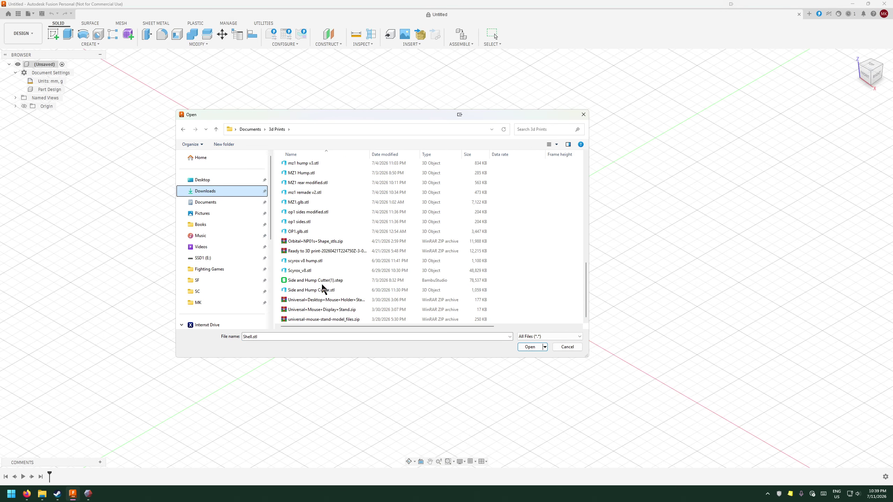
double_click(311, 290)
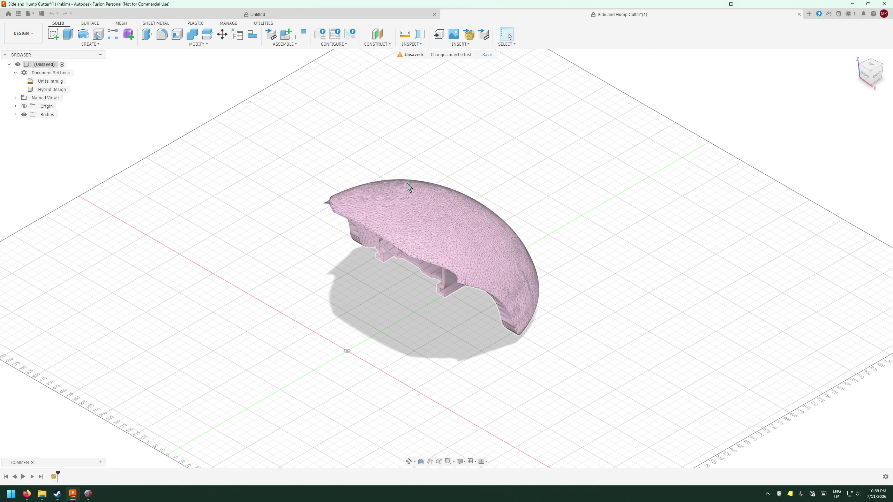
- Open the file Side and Hump Cutter(1).step from the 3d Prints folder on the computer
left_click(29, 14)
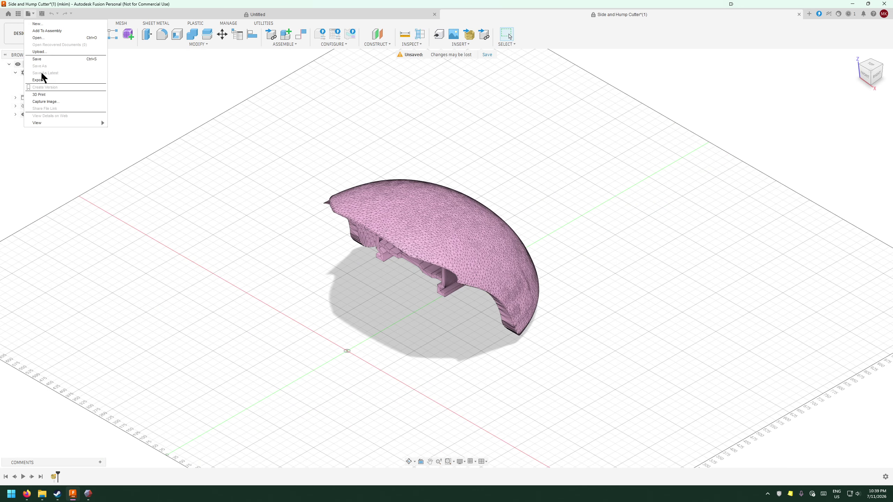
left_click(47, 38)
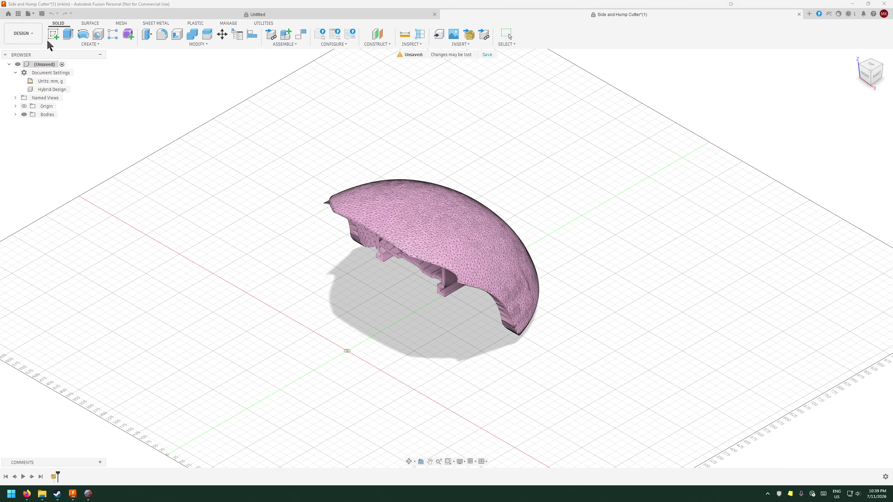
left_click(342, 317)
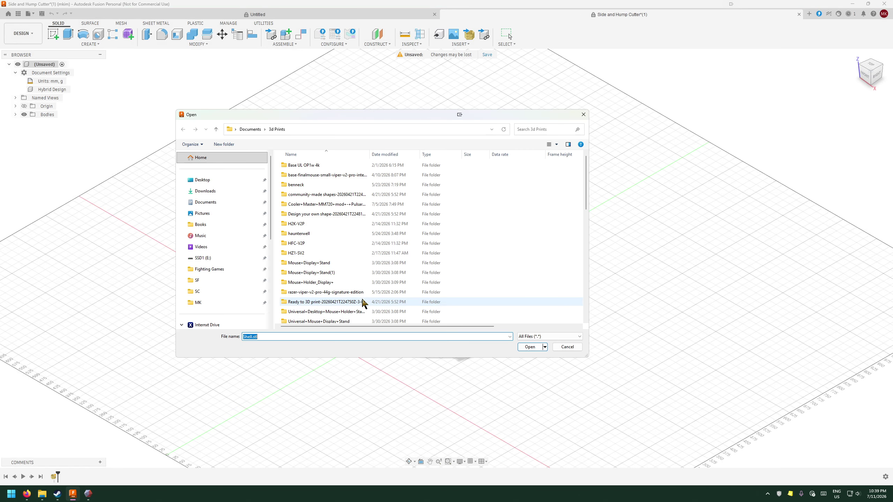
scroll(351, 296, "down", 5)
double_click(340, 281)
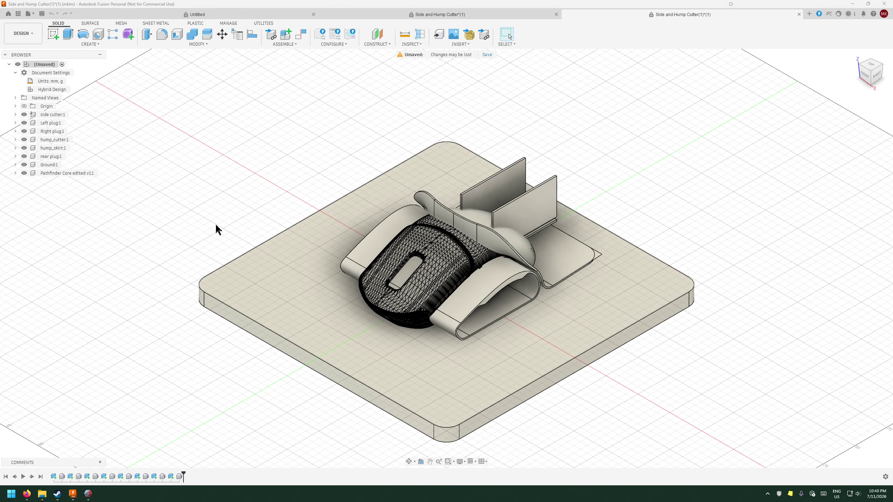
scroll(235, 169, "up", 2)
scroll(339, 225, "down", 3)
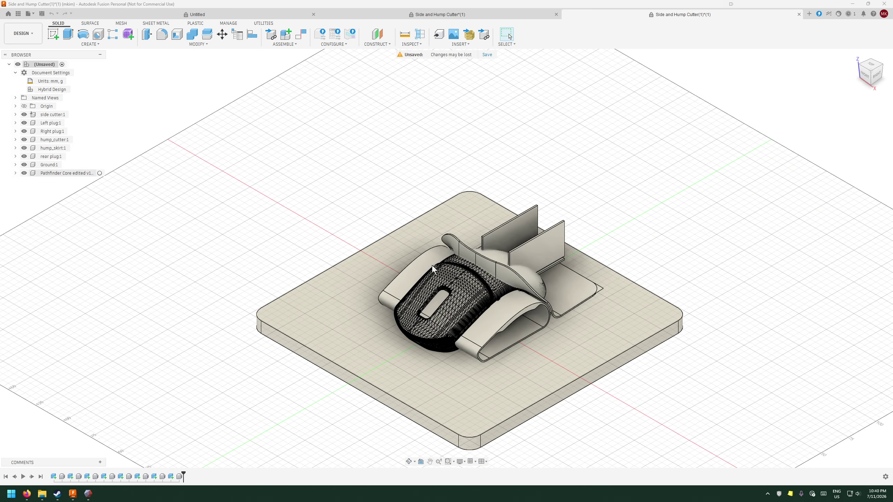
left_click(29, 13)
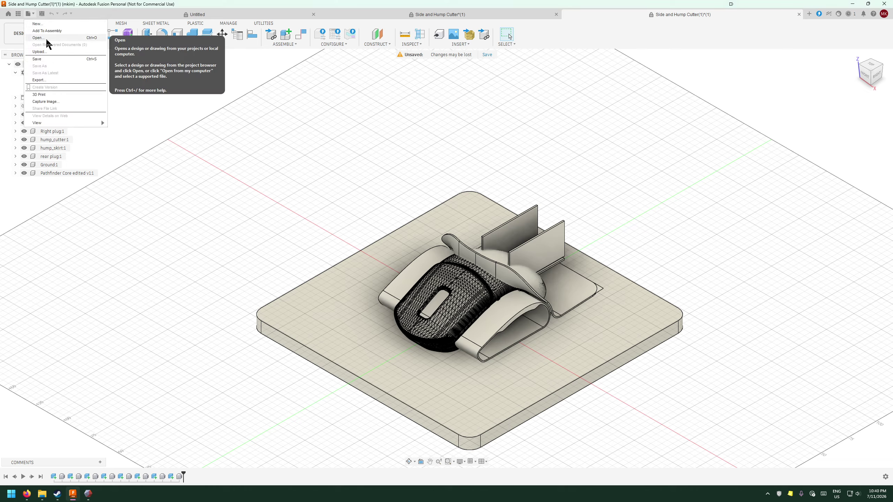
left_click(419, 90)
left_click(461, 44)
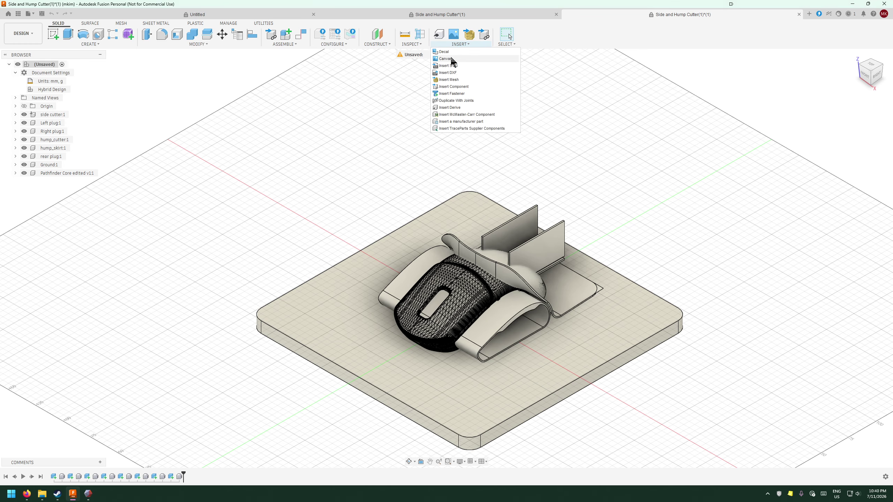
left_click(454, 87)
left_click(519, 317)
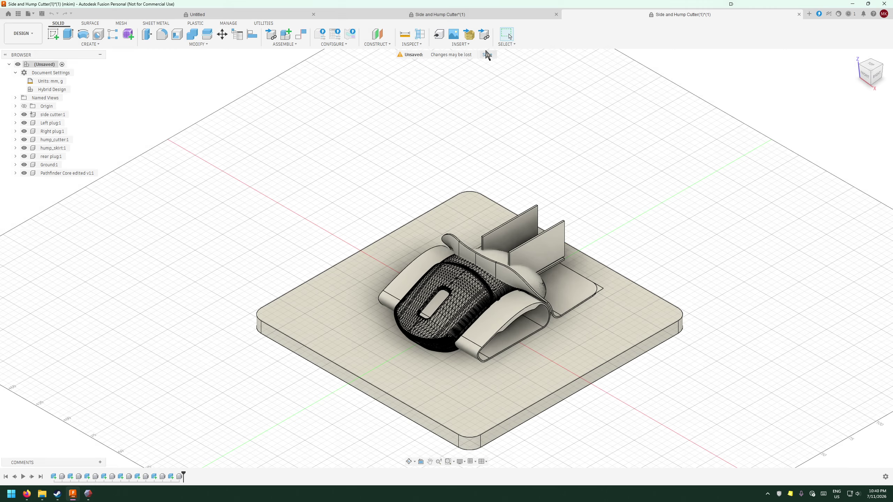
left_click(468, 35)
left_click(525, 316)
- Insert the mesh Shell.stl from the HZ1A-SV2 folder into the cutter design, with millimetres as unit type
left_click(469, 43)
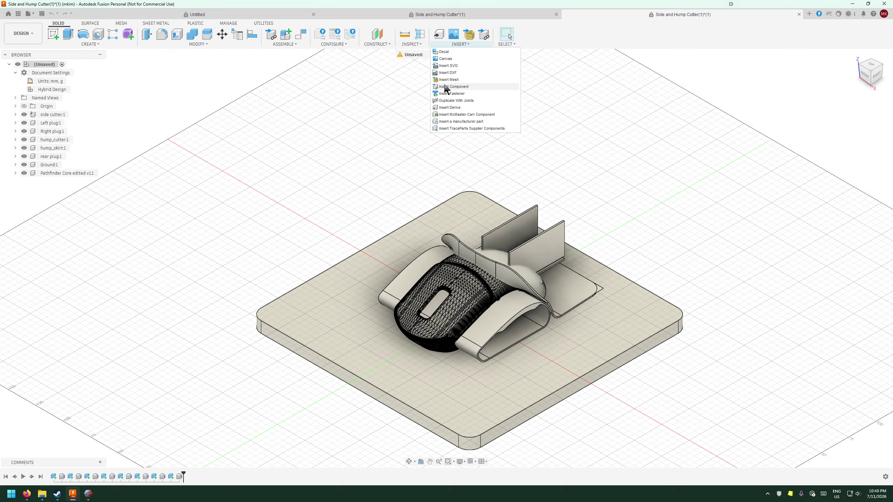
left_click(454, 81)
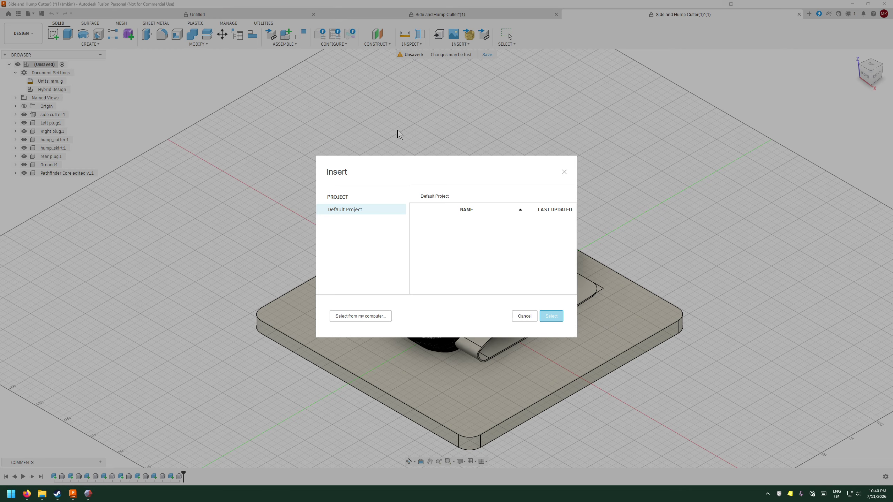
left_click(359, 316)
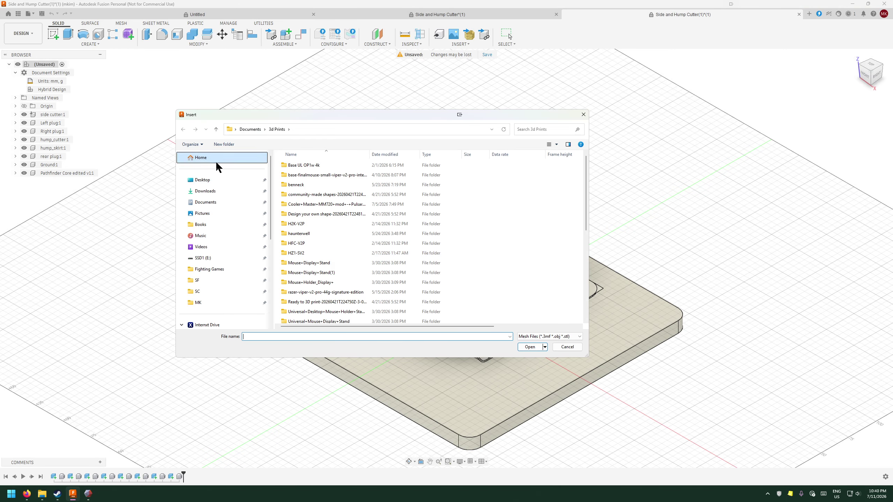
scroll(334, 249, "up", 4)
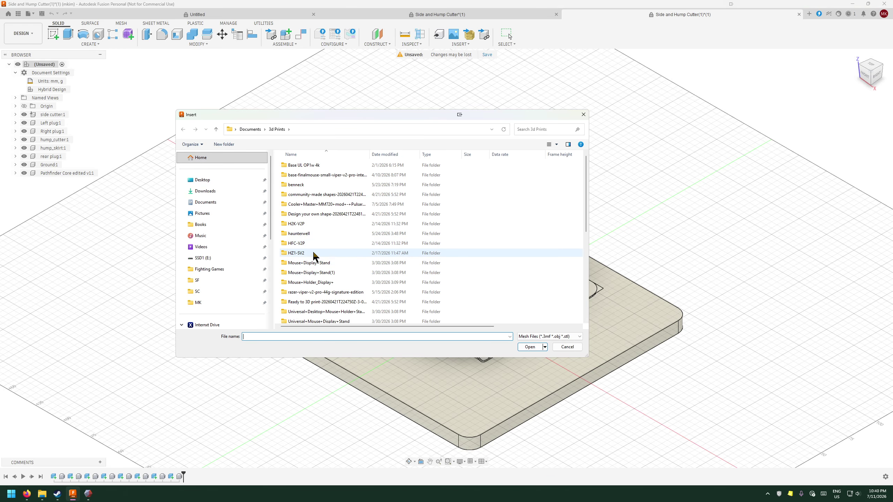
double_click(313, 251)
double_click(307, 166)
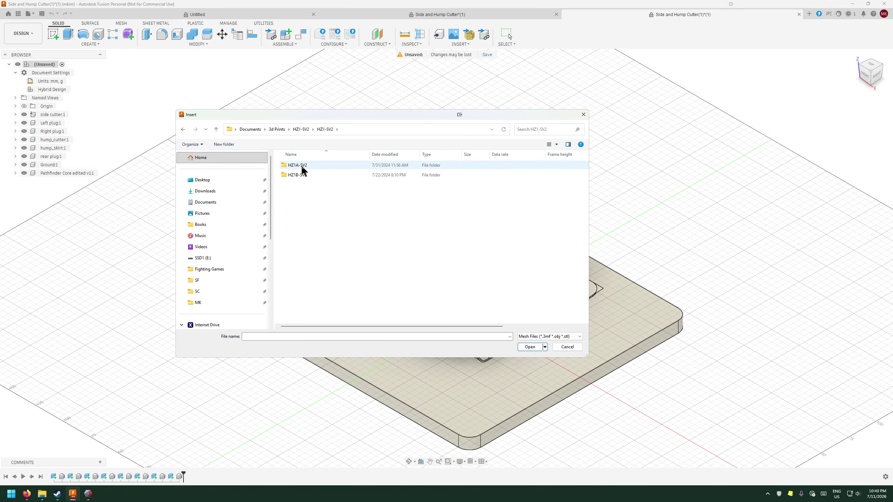
double_click(307, 165)
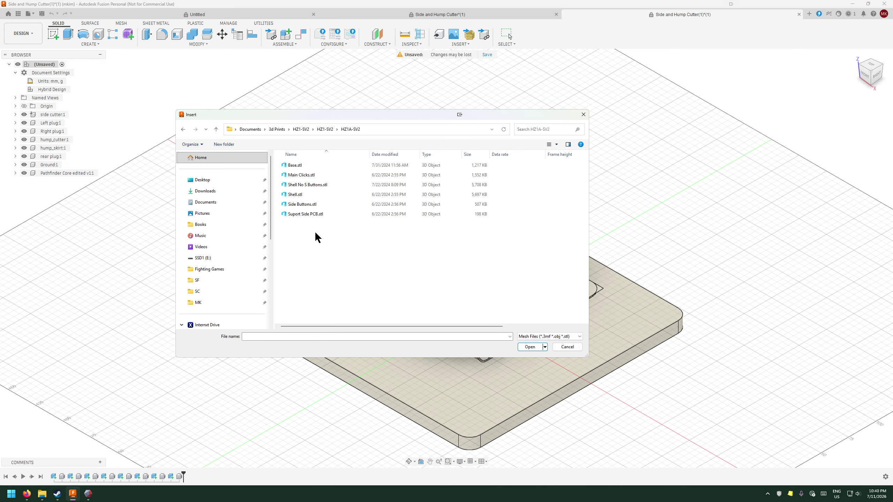
double_click(301, 195)
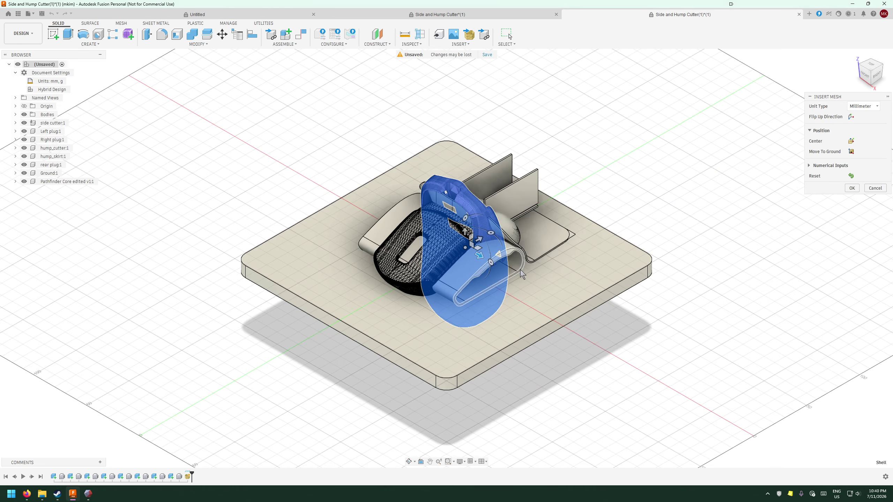
scroll(493, 349, "up", 3)
scroll(540, 339, "down", 1)
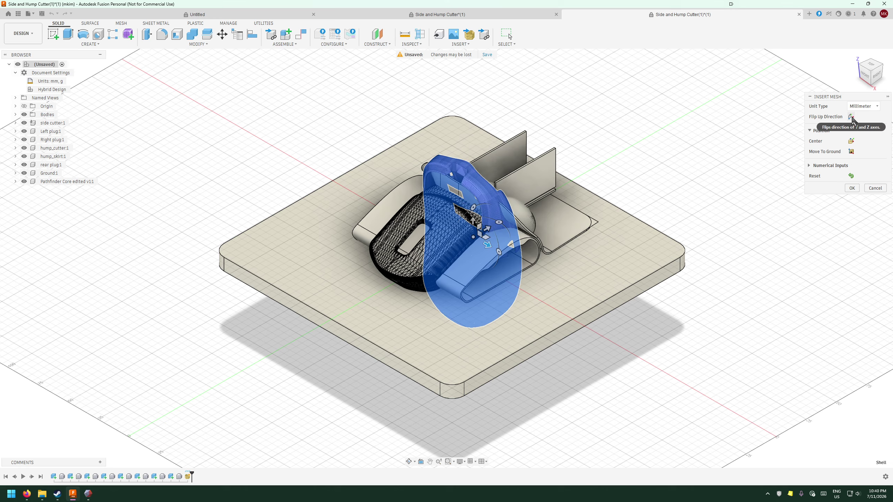
left_click(850, 188)
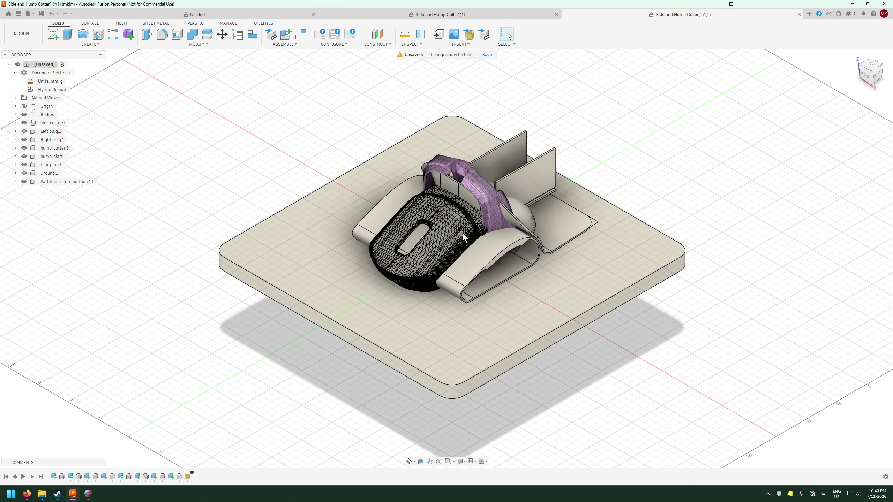
left_click(436, 193)
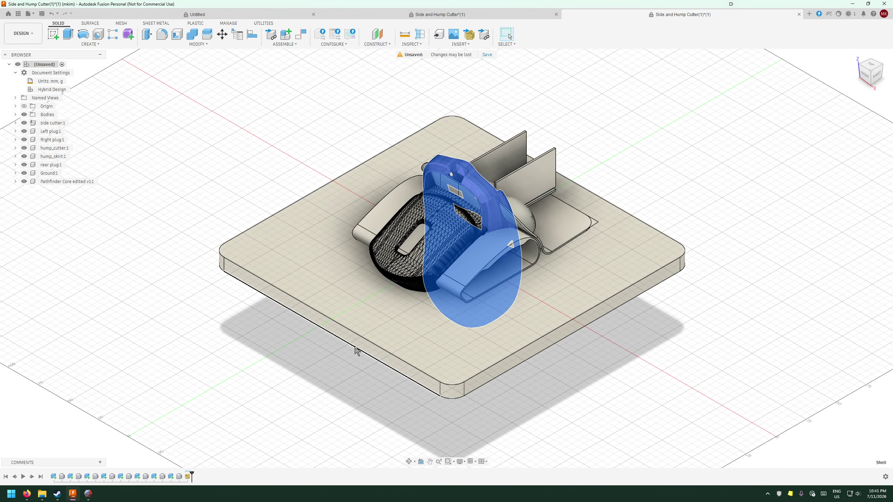
middle_click_drag(355, 350, 256, 339)
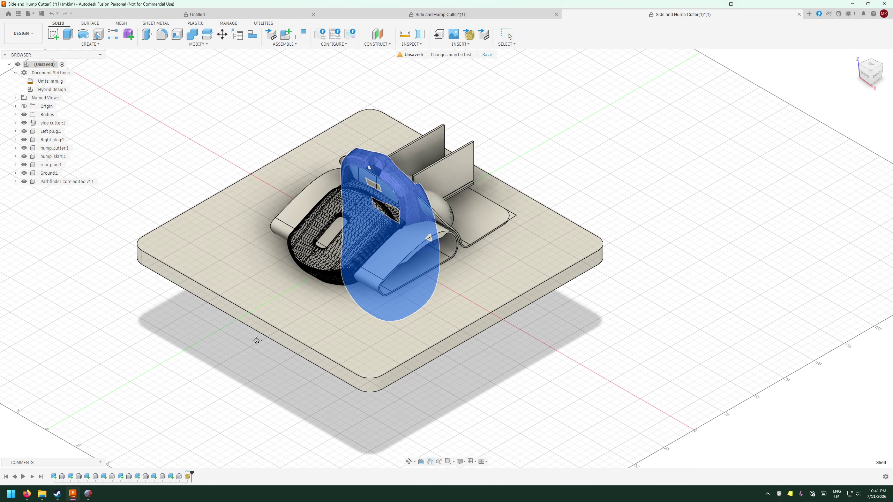
left_click(408, 462)
left_click_drag(408, 456, 399, 383)
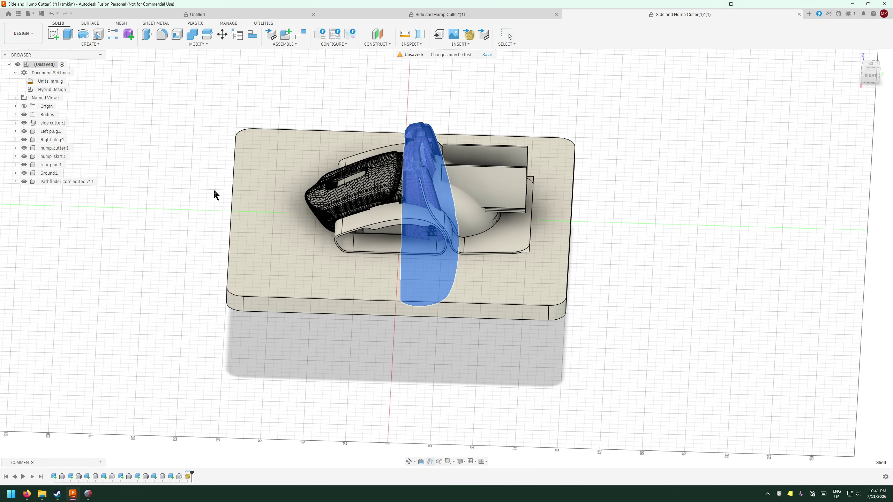
key("Escape")
left_click(121, 24)
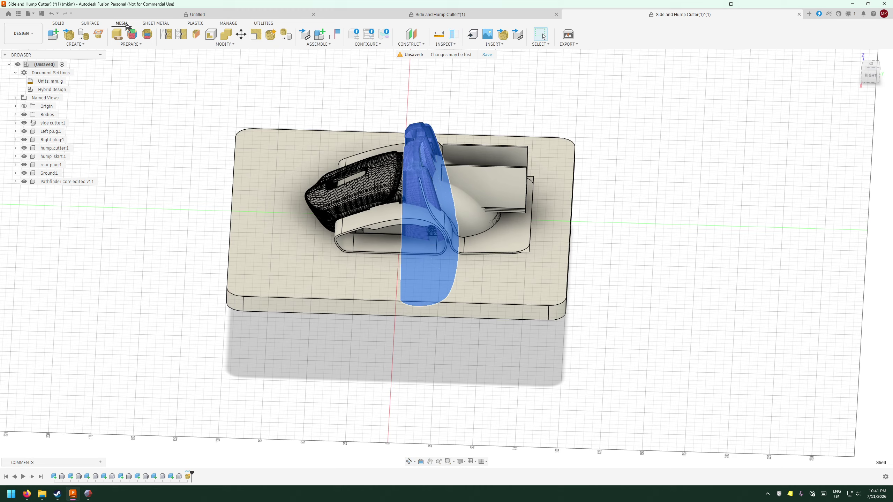
left_click(242, 35)
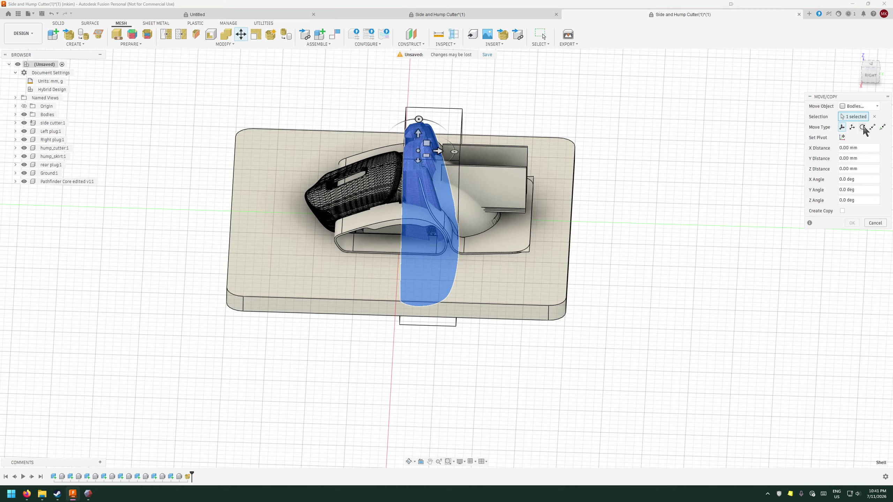
left_click(862, 128)
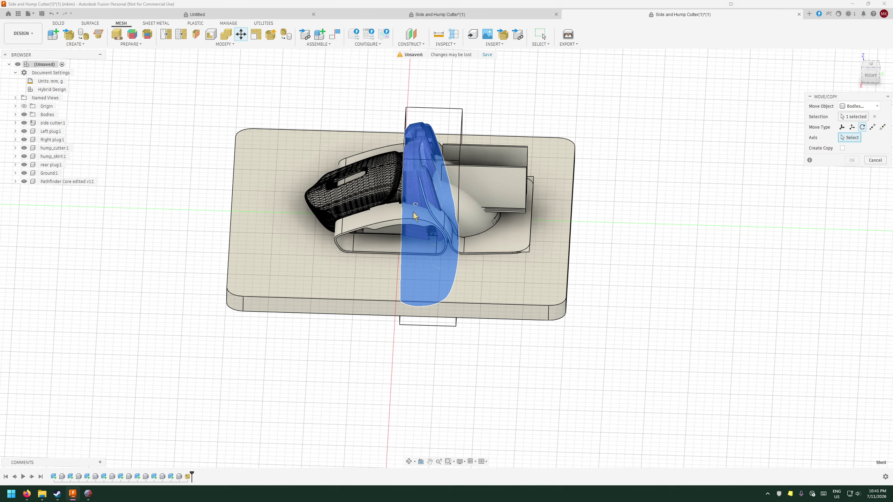
left_click(16, 106)
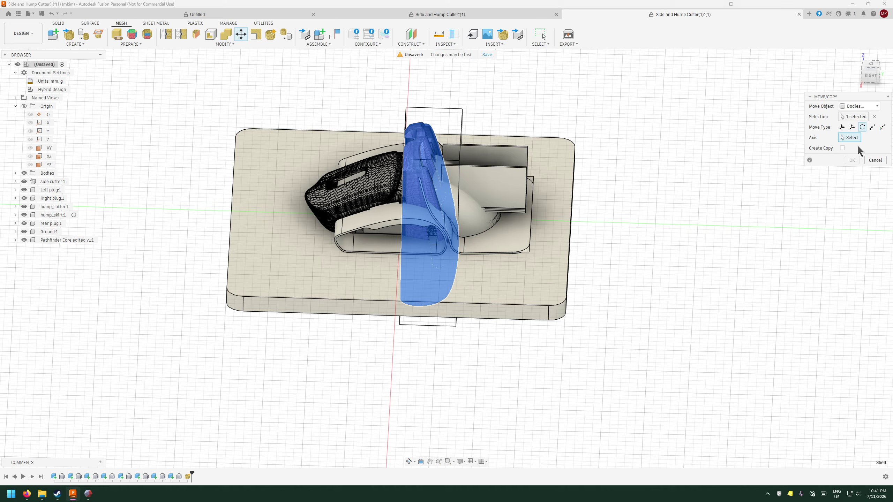
left_click(45, 140)
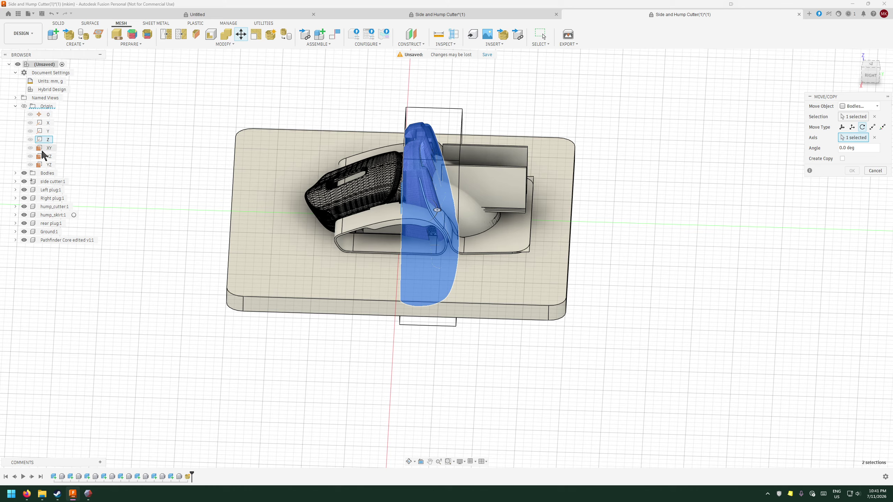
left_click(874, 137)
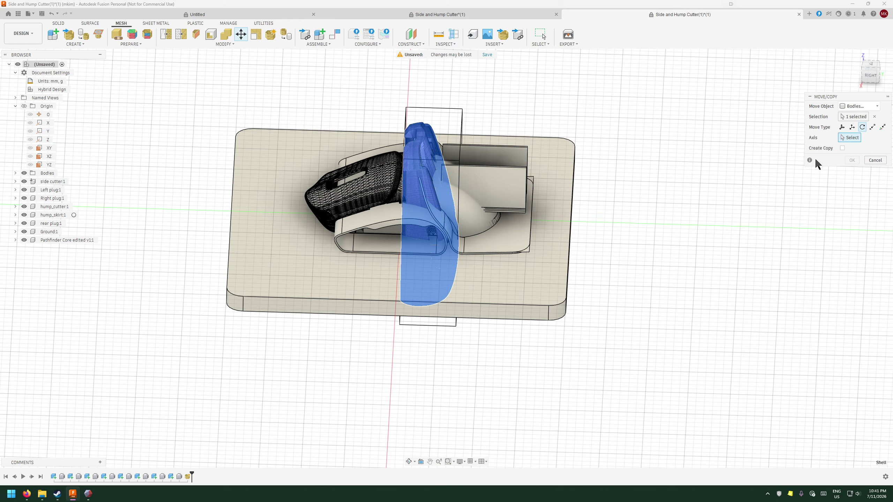
left_click(43, 131)
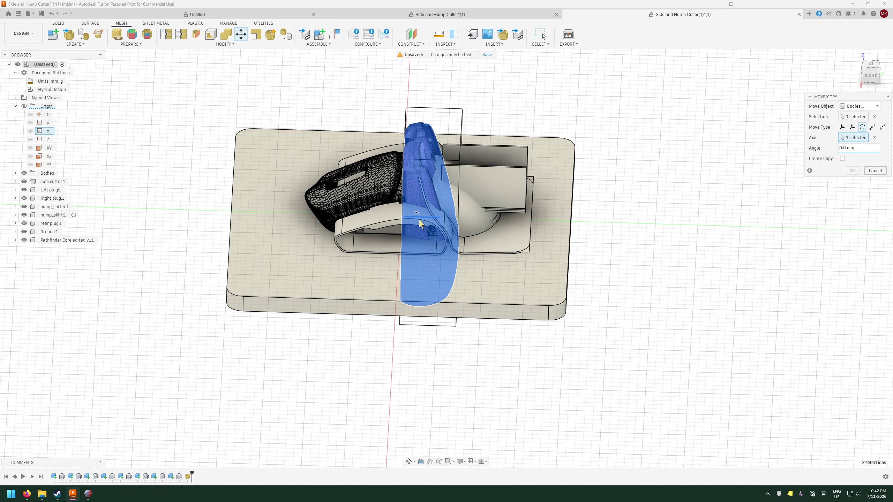
middle_click_drag(440, 287, 358, 316)
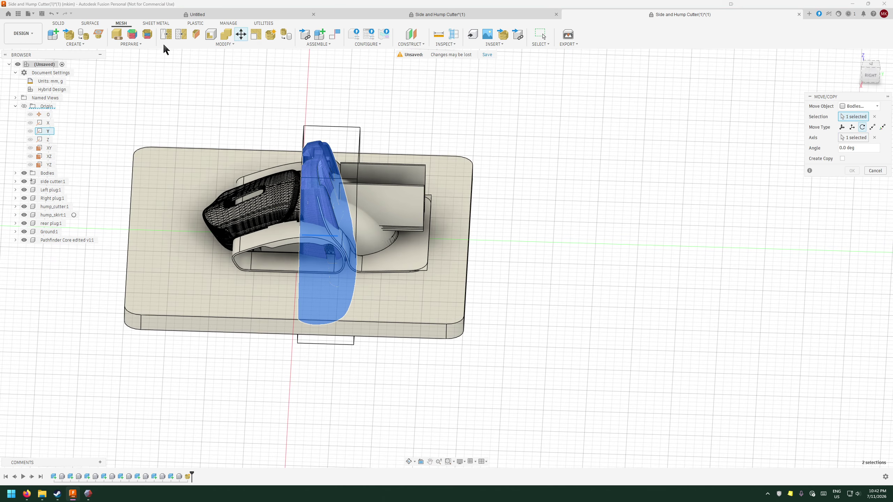
left_click(876, 171)
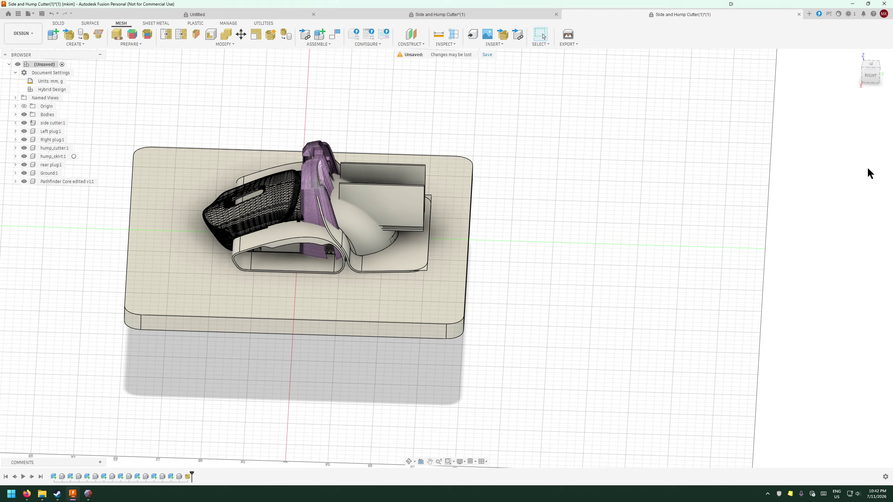
- Rotate the upright Shell mesh about the origin's X axis until it lies lengthwise among the cutter parts
left_click(311, 203)
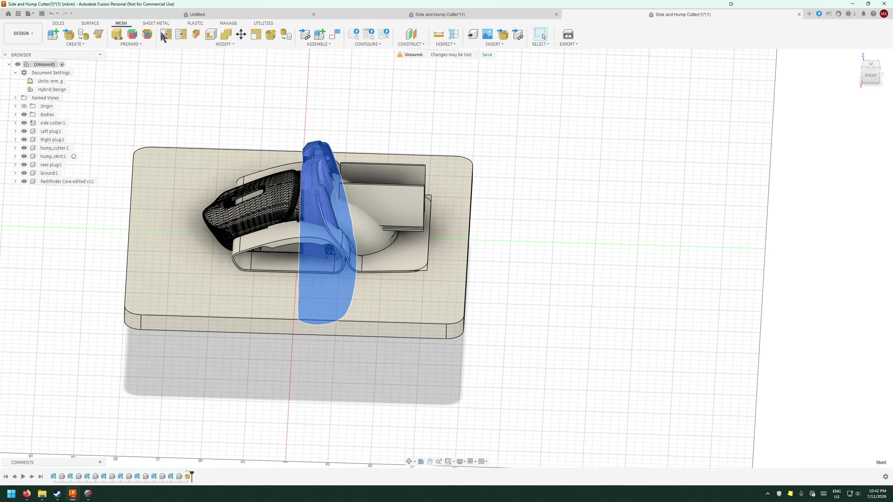
left_click(241, 34)
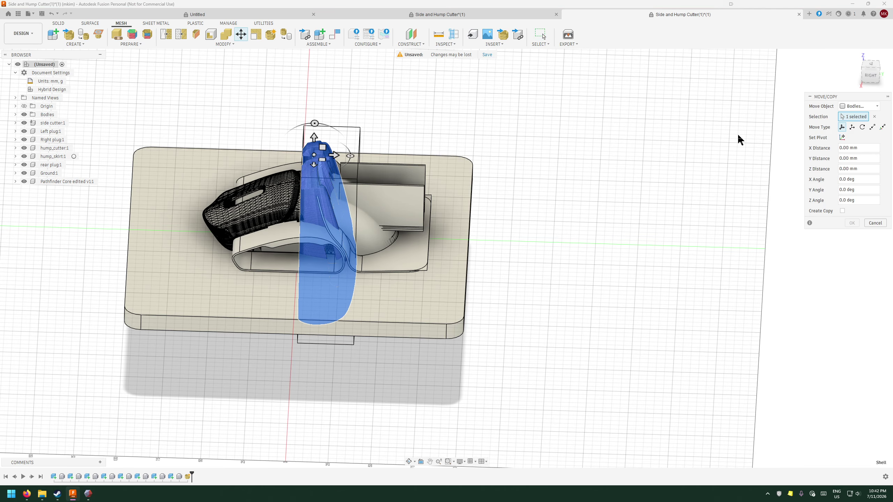
left_click(863, 127)
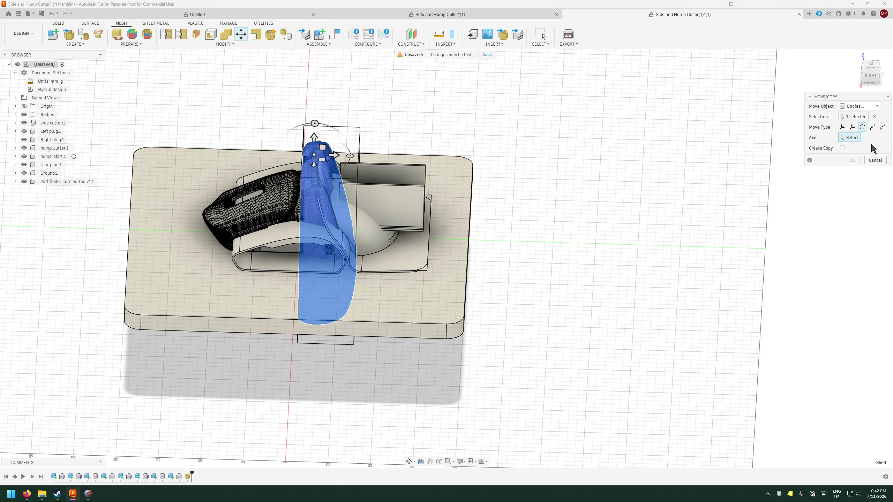
left_click(15, 106)
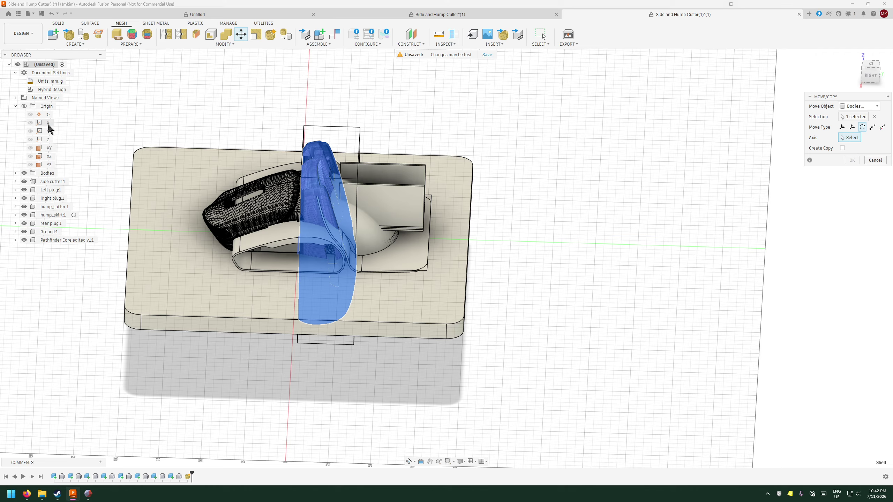
left_click(48, 123)
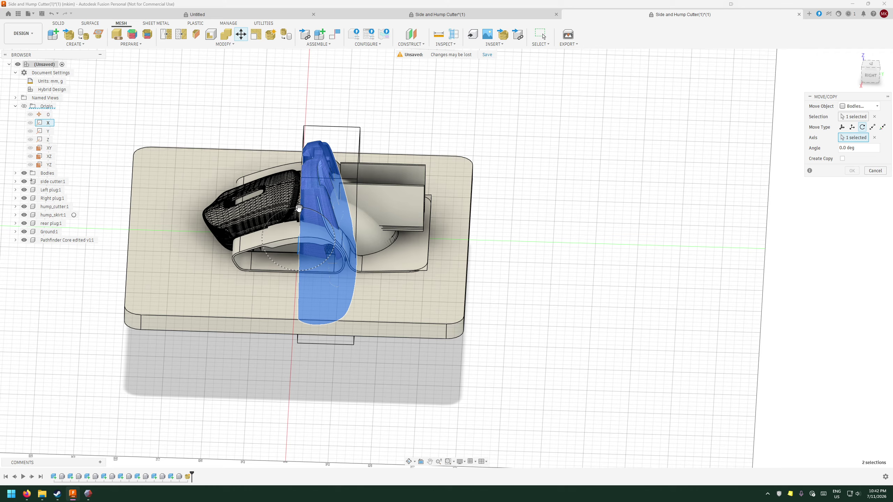
left_click_drag(299, 208, 248, 237)
left_click(852, 171)
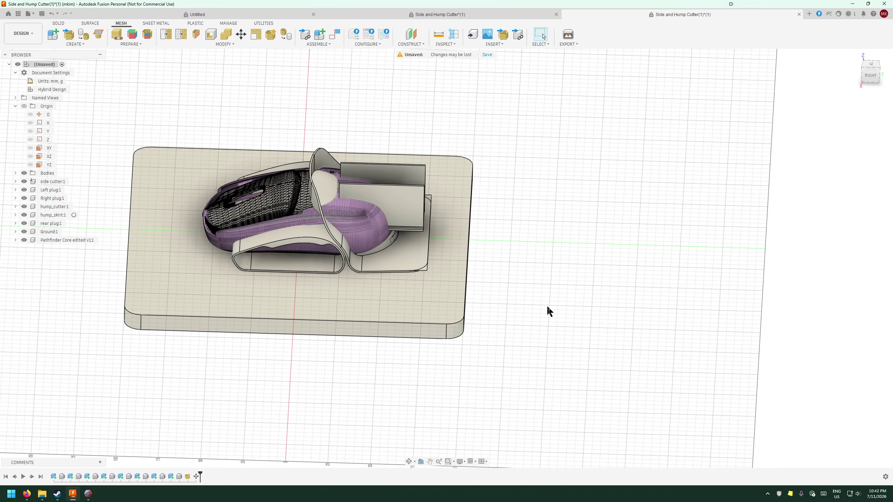
middle_click_drag(551, 264, 608, 277)
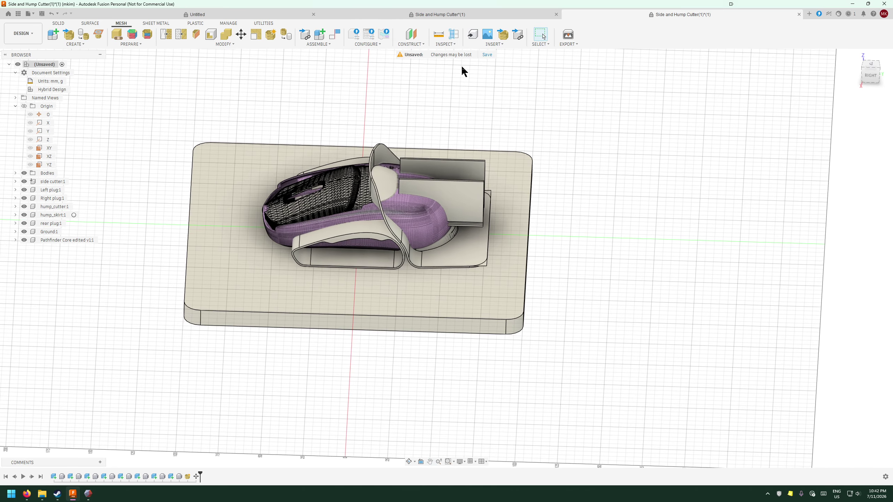
- Reduce the Shell mesh by proportion with adaptive remeshing and a proportion of 25
left_click(293, 237)
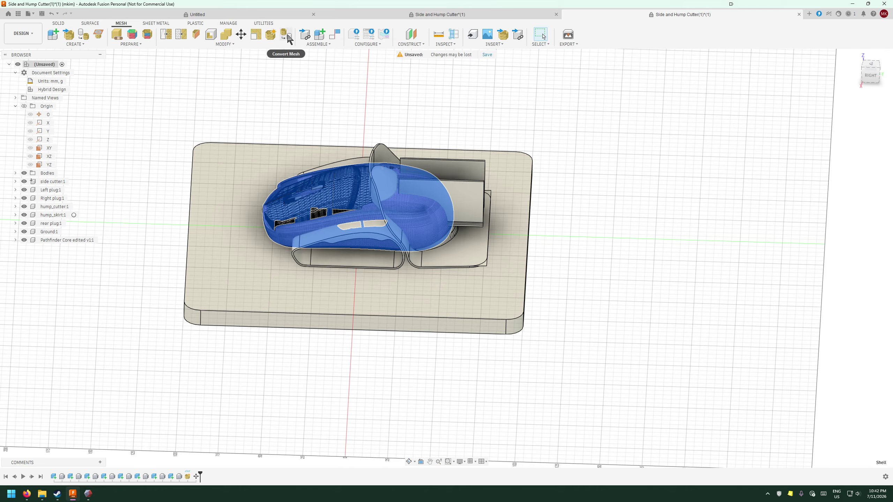
left_click(182, 36)
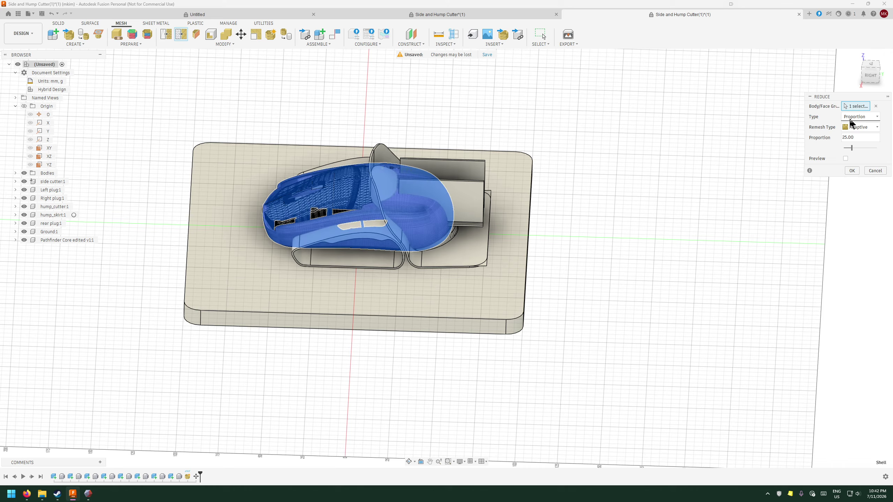
left_click_drag(847, 137, 835, 138)
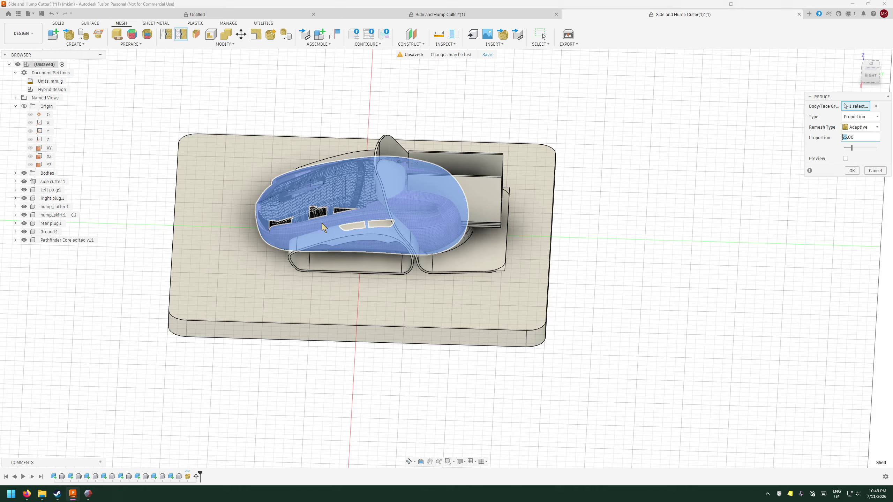
scroll(323, 220, "up", 5)
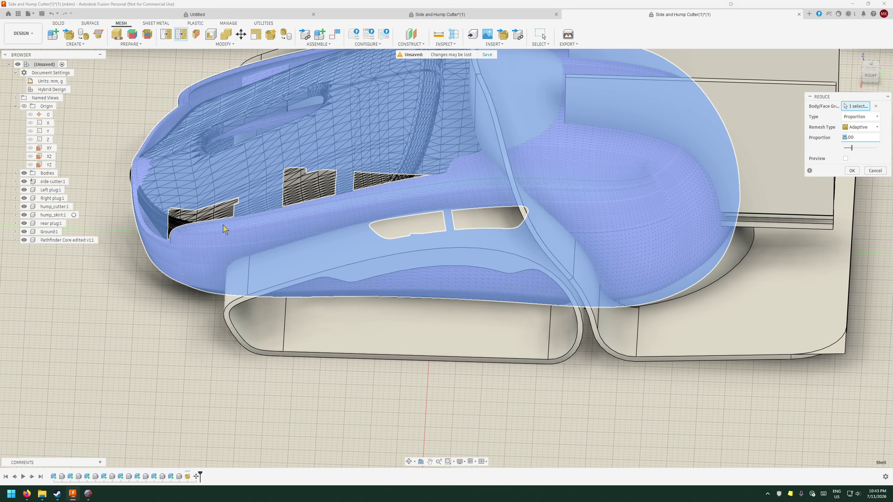
scroll(301, 225, "up", 3)
scroll(366, 213, "down", 3)
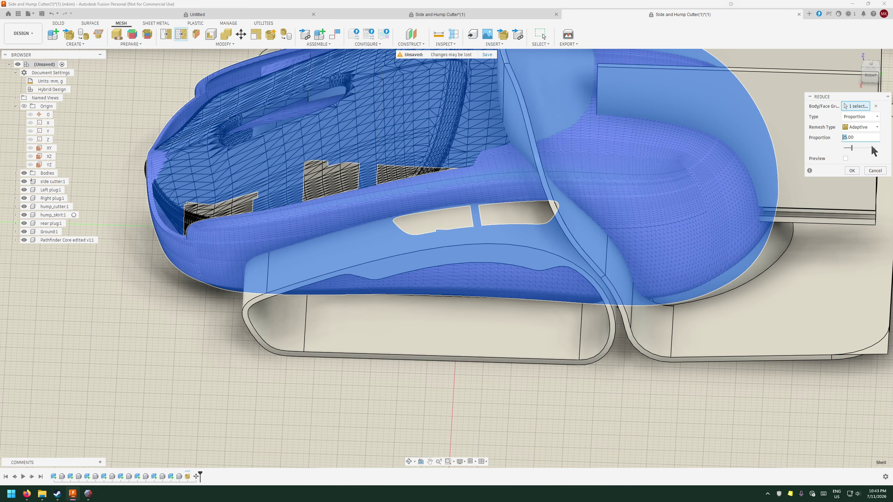
double_click(847, 137)
left_click(851, 171)
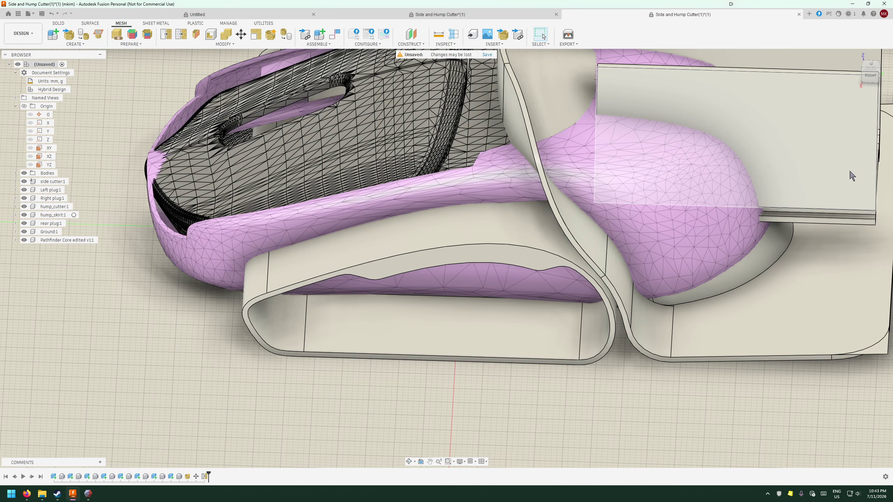
- Hide the Left plug, Right plug, Ground and side cutter components to expose the side of the shell
scroll(674, 226, "down", 5)
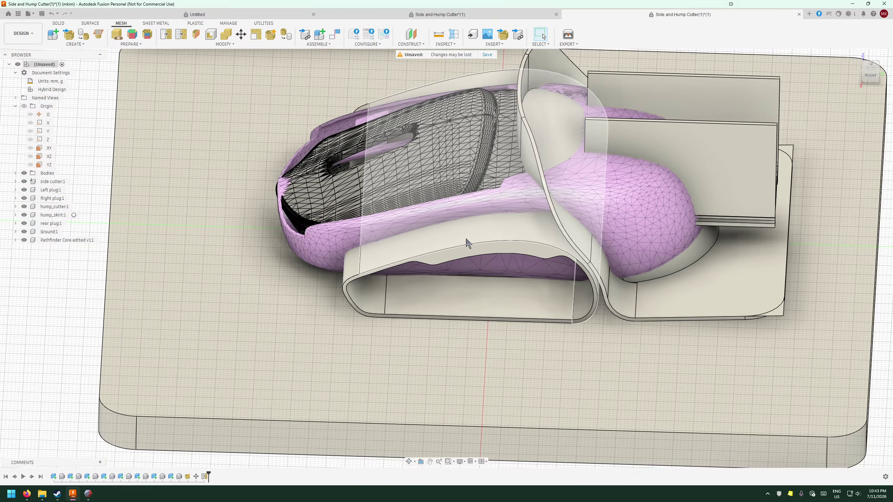
scroll(468, 247, "up", 3)
scroll(467, 247, "up", 3)
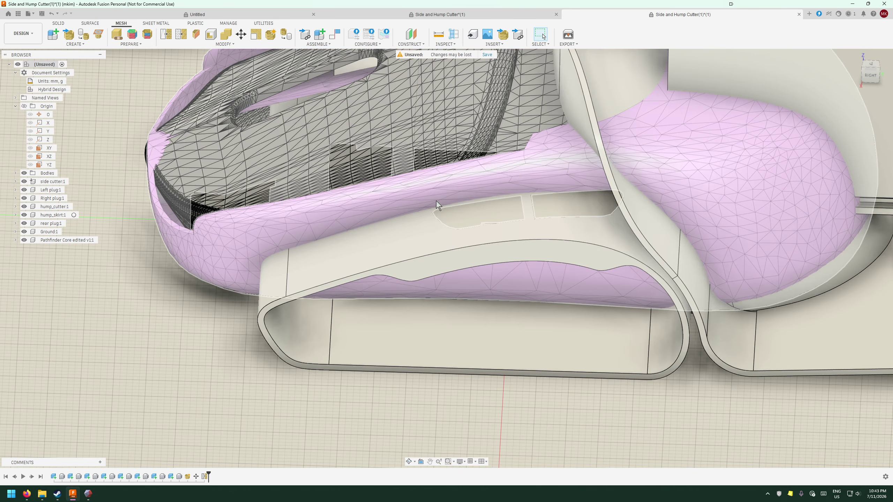
scroll(475, 195, "down", 5)
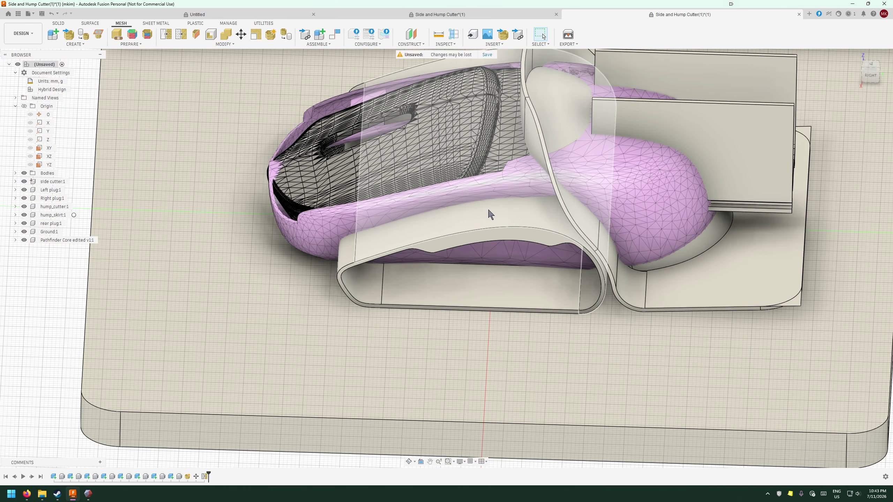
scroll(488, 211, "down", 1)
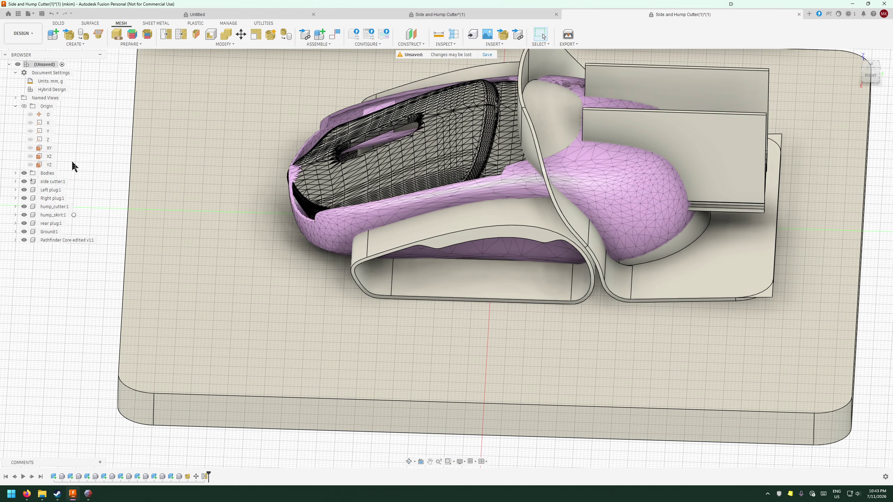
left_click(16, 173)
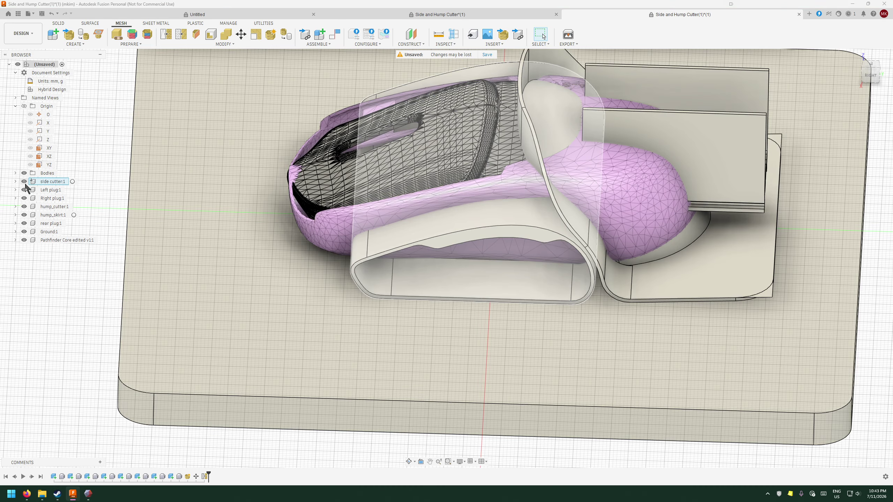
left_click(15, 173)
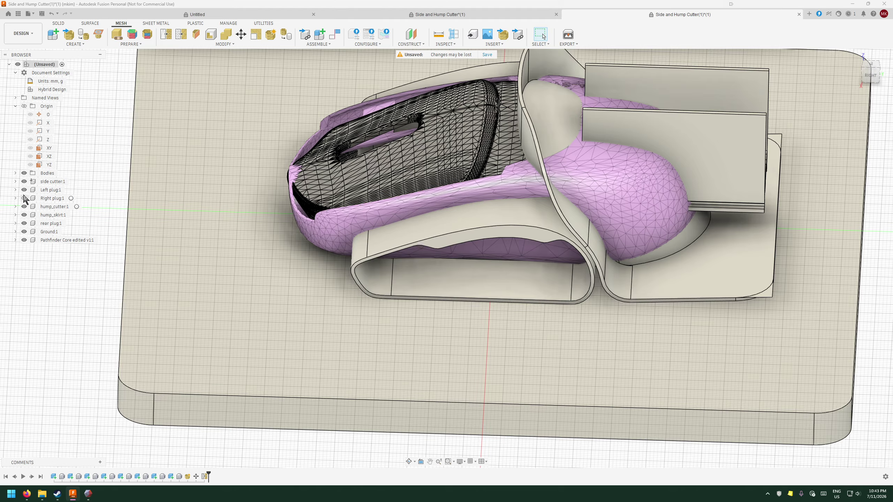
left_click(24, 190)
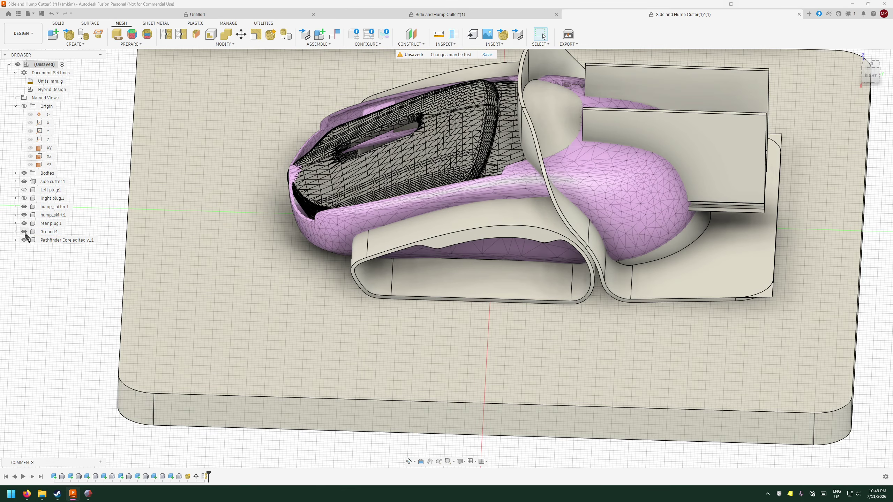
left_click(24, 231)
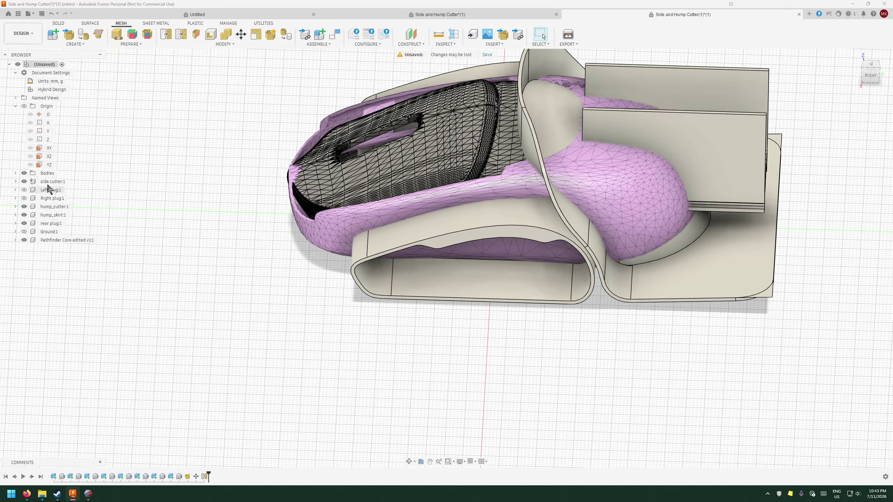
left_click(24, 181)
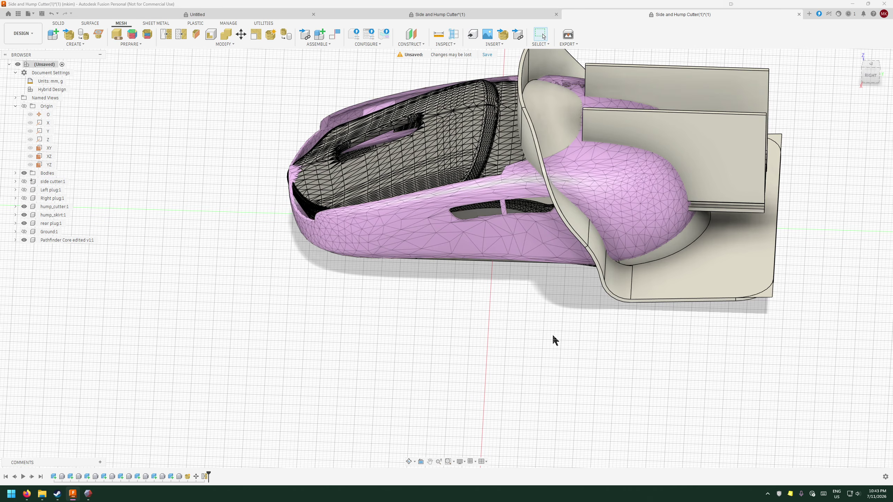
left_click(409, 461)
left_click_drag(411, 454, 550, 373)
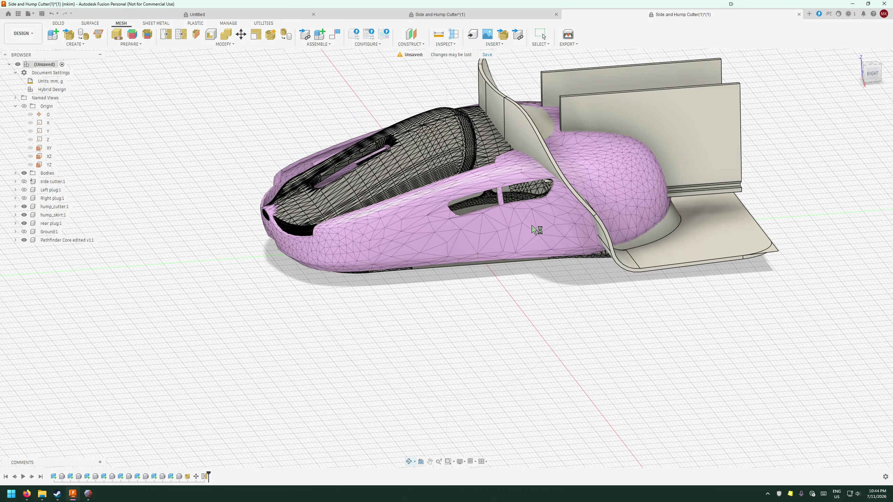
- Move the Shell mesh 4 mm along the Y direction, towards the hump cutter
middle_click_drag(532, 230, 426, 349)
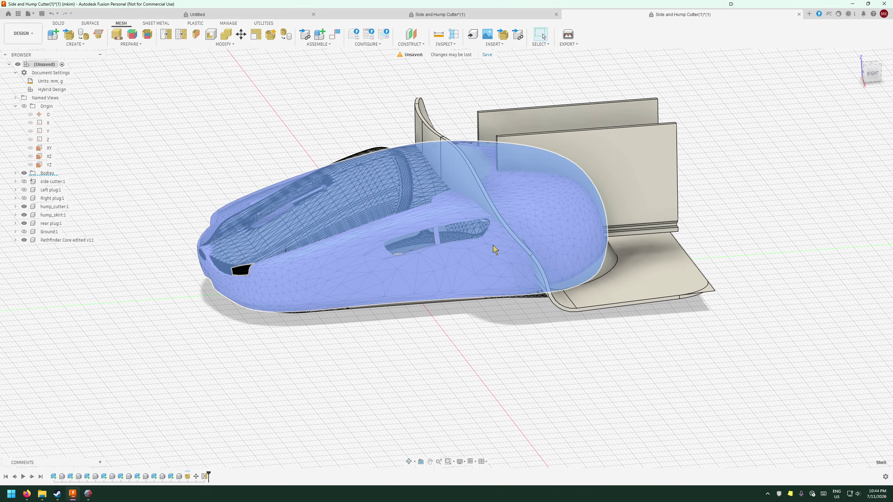
left_click(494, 246)
left_click(241, 34)
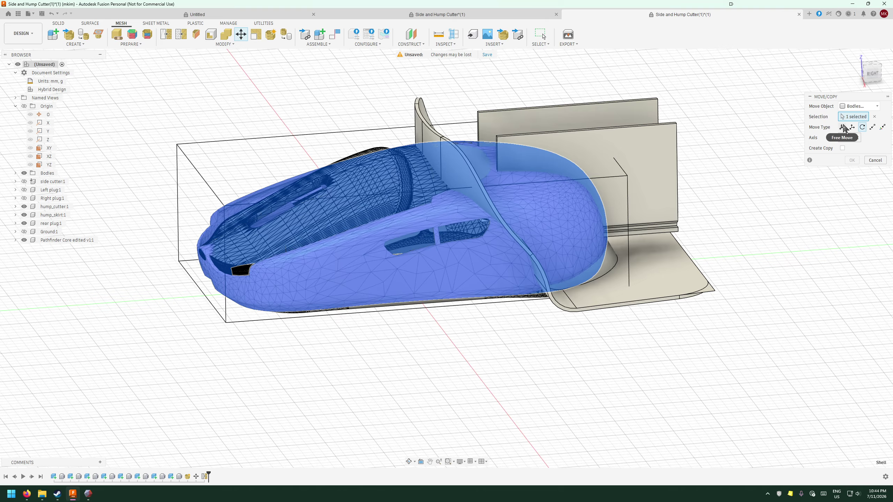
left_click(852, 127)
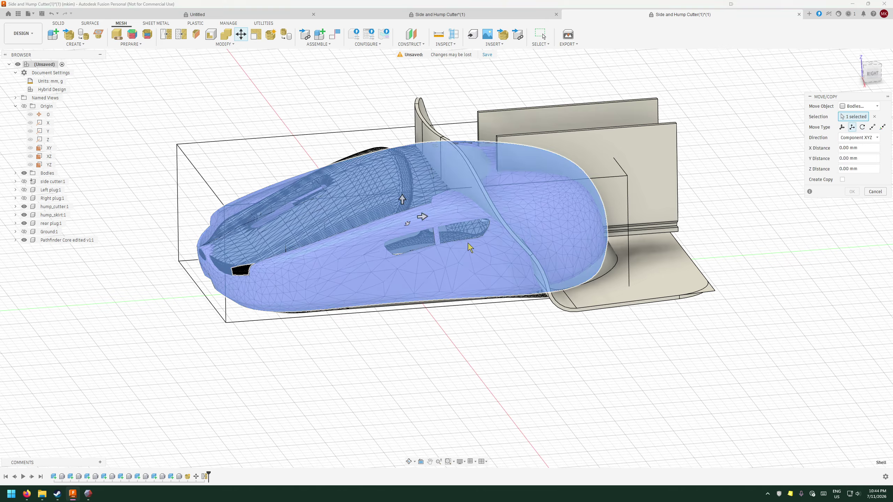
left_click_drag(422, 216, 438, 216)
middle_click_drag(516, 306, 544, 407)
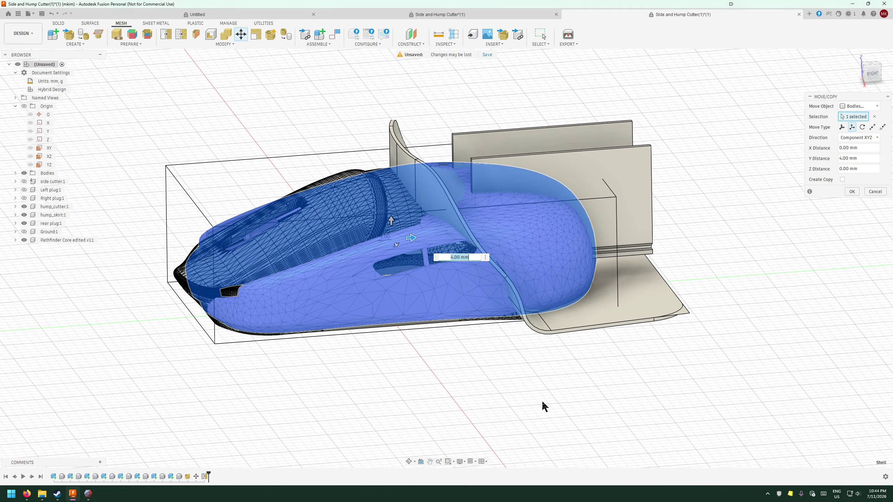
left_click(852, 192)
- Convert the moved Shell mesh to a solid body with the Parametric operation
middle_click_drag(672, 211, 717, 280)
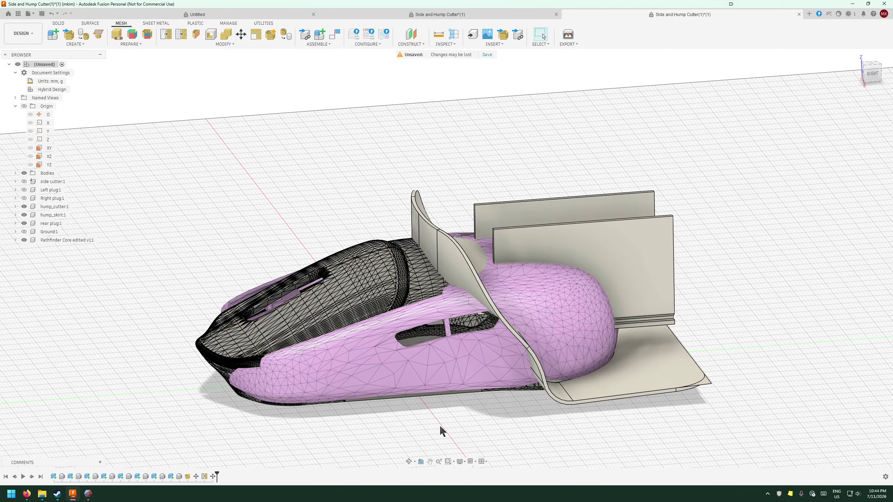
middle_click_drag(464, 418, 406, 416)
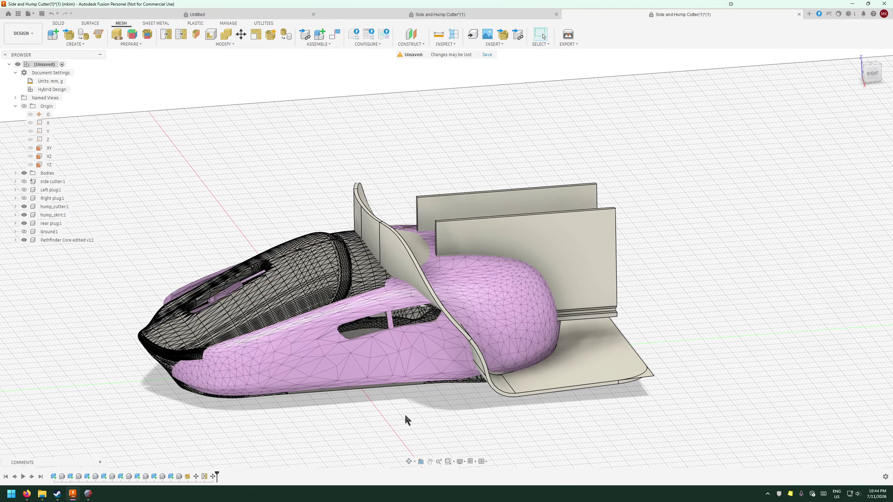
left_click(410, 464)
left_click_drag(677, 159, 665, 281)
left_click_drag(564, 382, 503, 205)
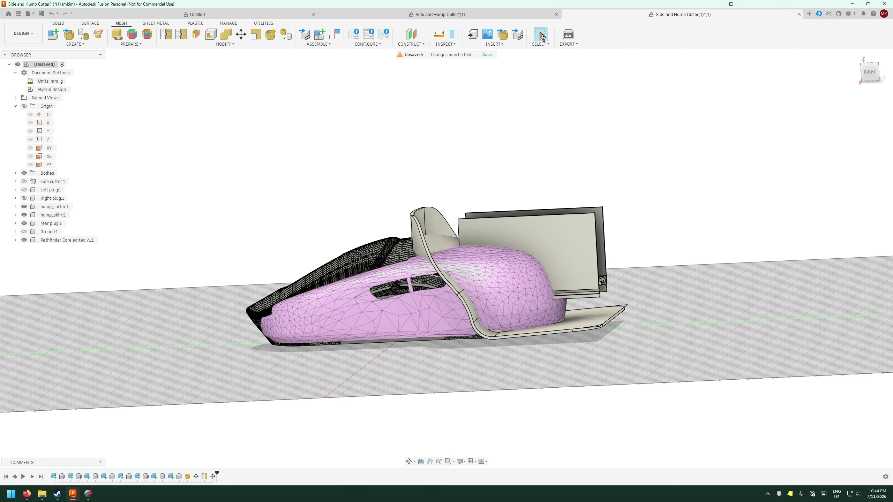
left_click(387, 319)
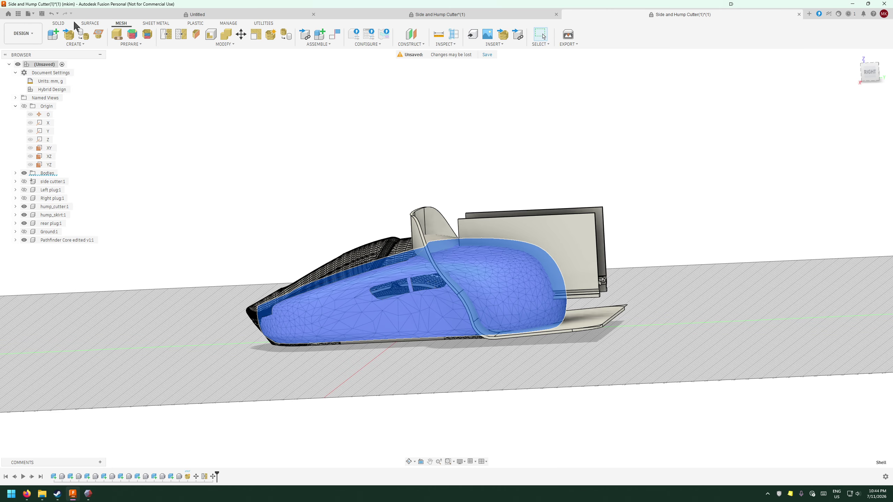
left_click(62, 23)
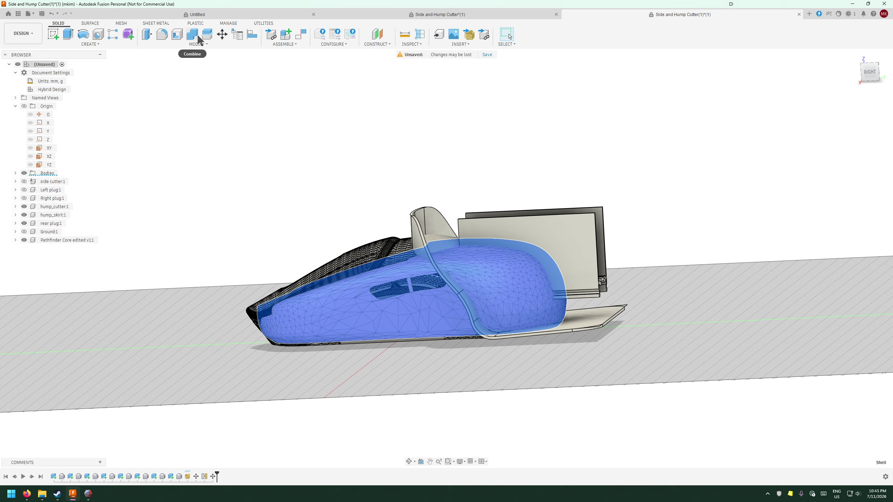
left_click(120, 23)
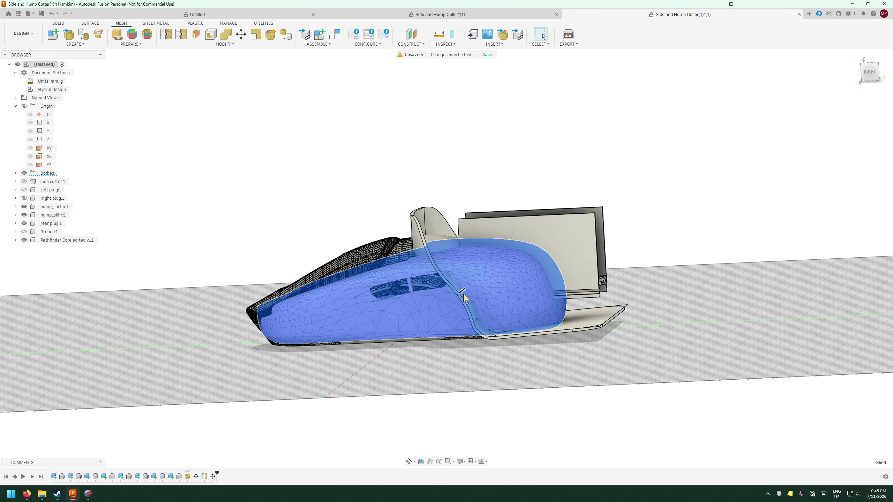
left_click(456, 318)
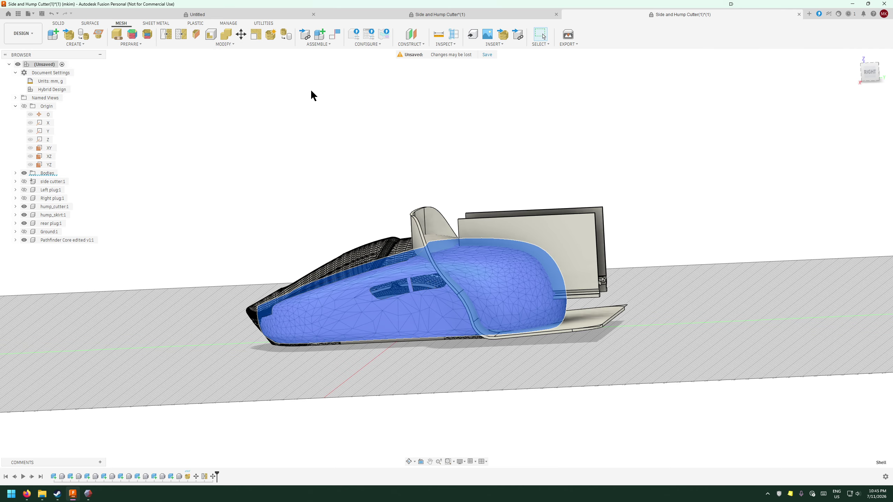
left_click(286, 36)
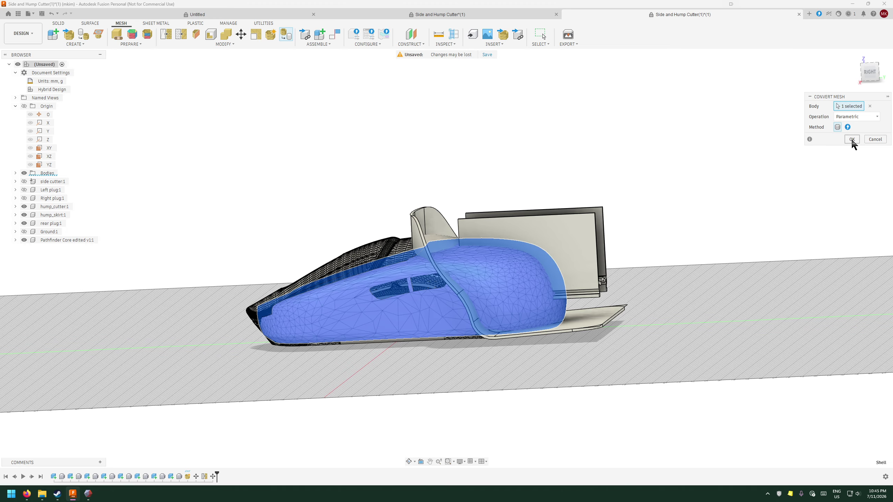
key("Return")
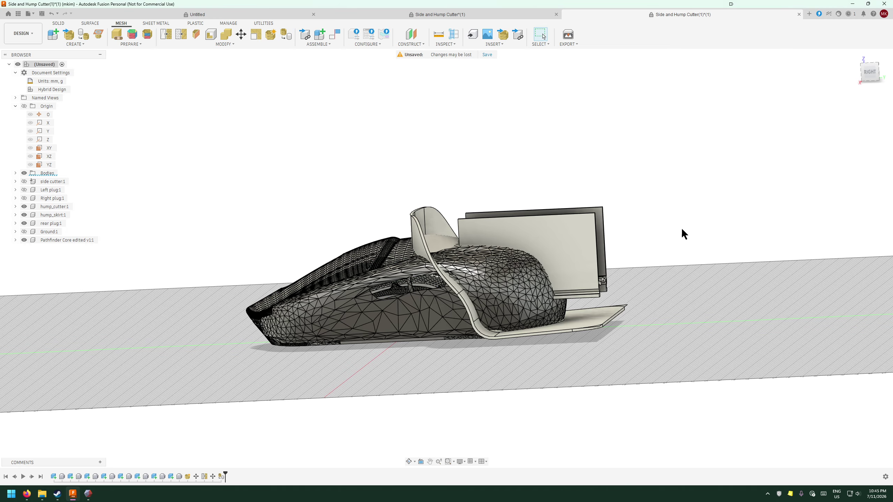
- Check the converted Shell body against the cutter parts and hide the hump_skirt component
left_click(409, 462)
left_click_drag(440, 423, 628, 370)
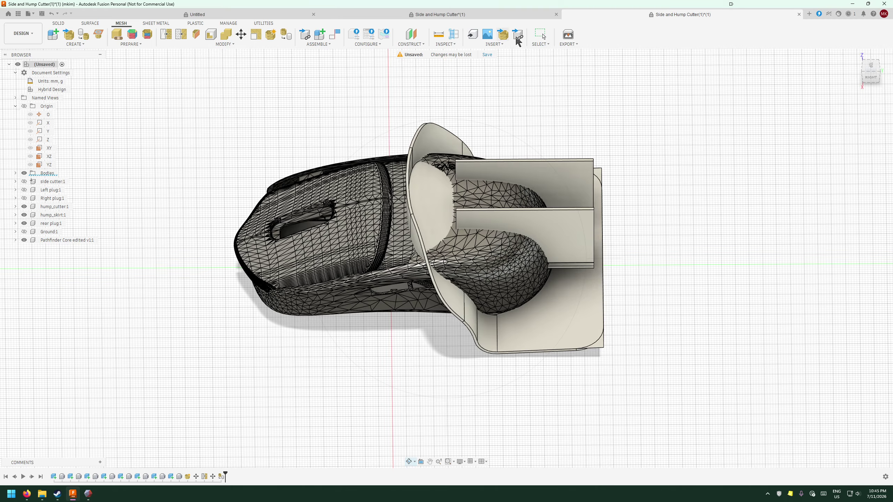
left_click(542, 35)
left_click(15, 172)
left_click(51, 181)
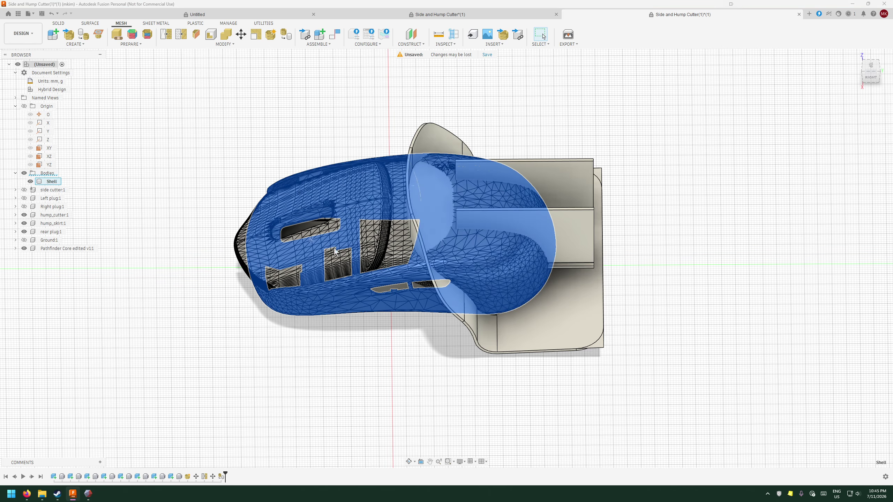
left_click(409, 462)
left_click_drag(426, 401, 450, 363)
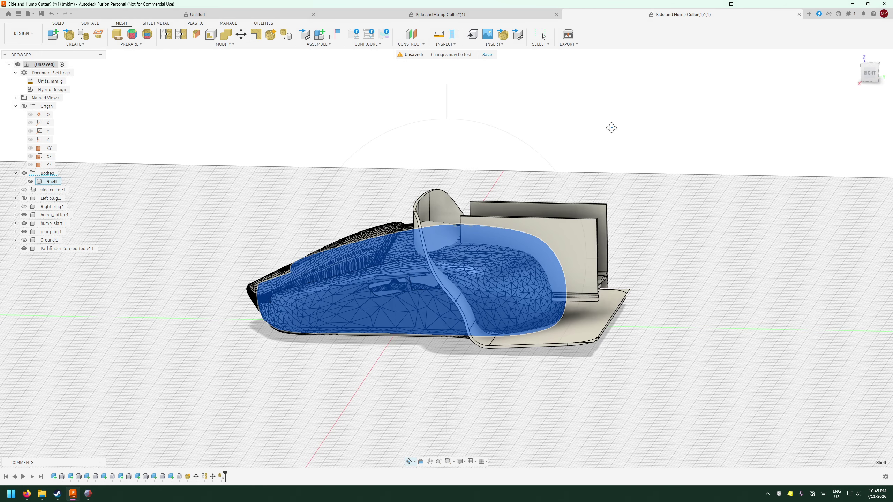
mouse_move(612, 127)
left_mouse_down()
mouse_move(632, 126)
mouse_move(616, 123)
left_mouse_up()
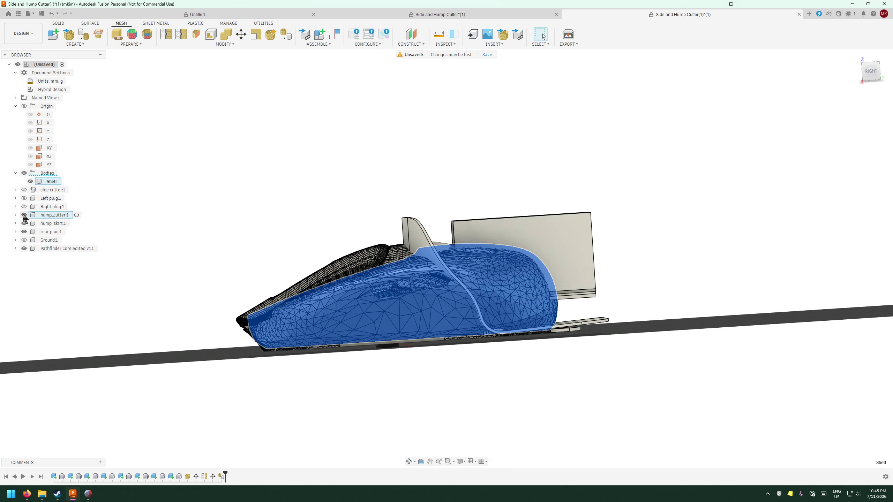
left_click(24, 224)
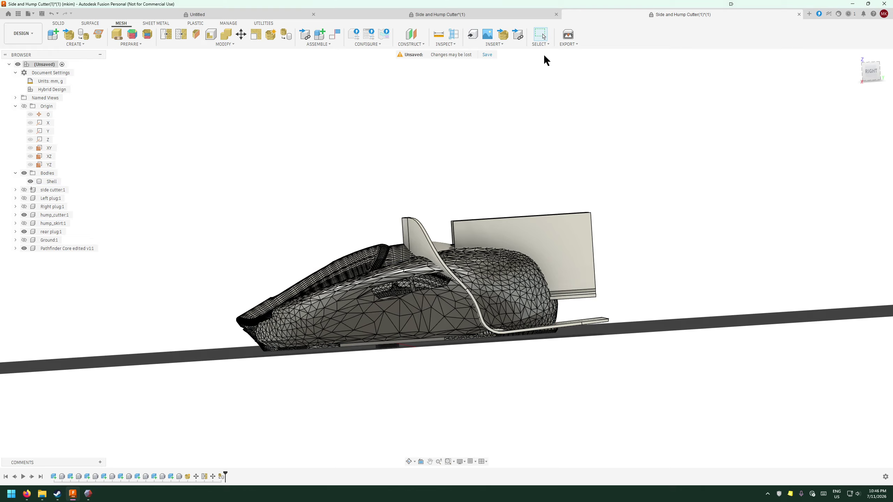
- Split the Shell body with the hump_cutter body as splitting tool, without extending the splitting tool
left_click(67, 23)
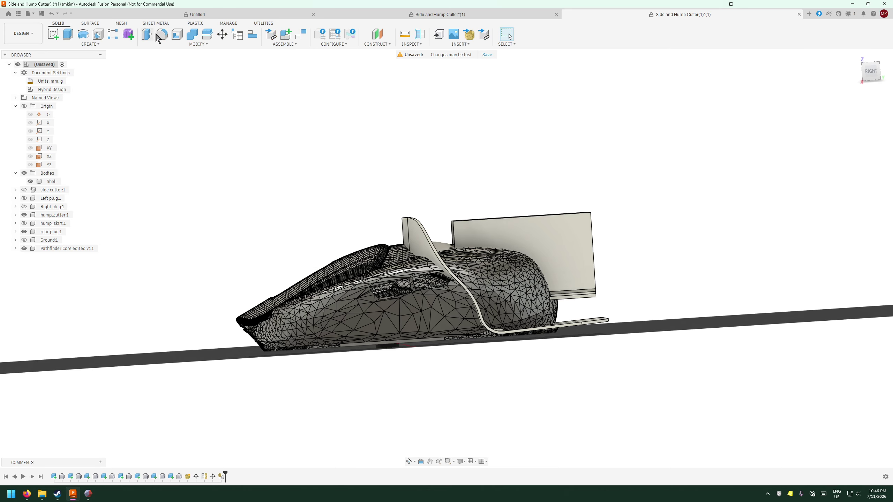
left_click(207, 34)
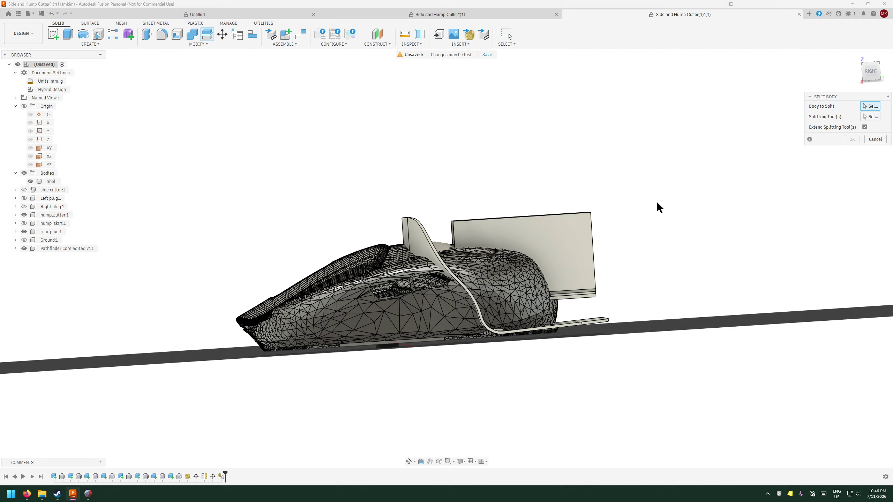
left_click(435, 313)
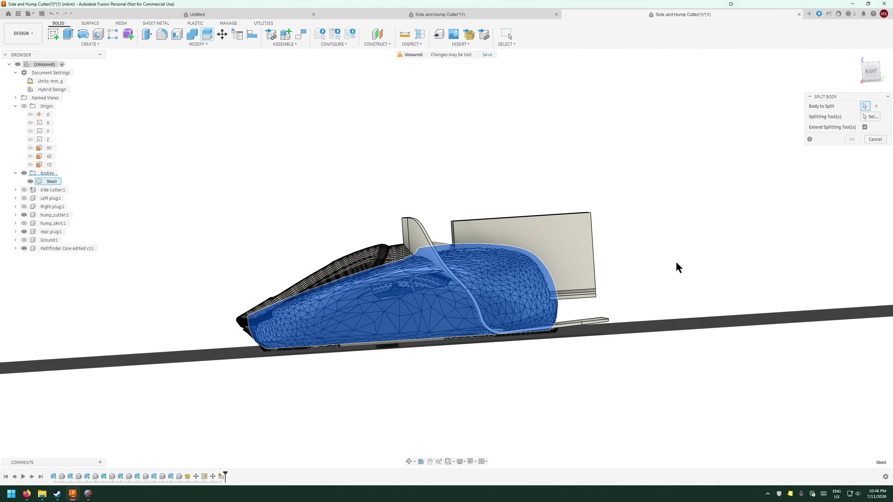
left_click(866, 117)
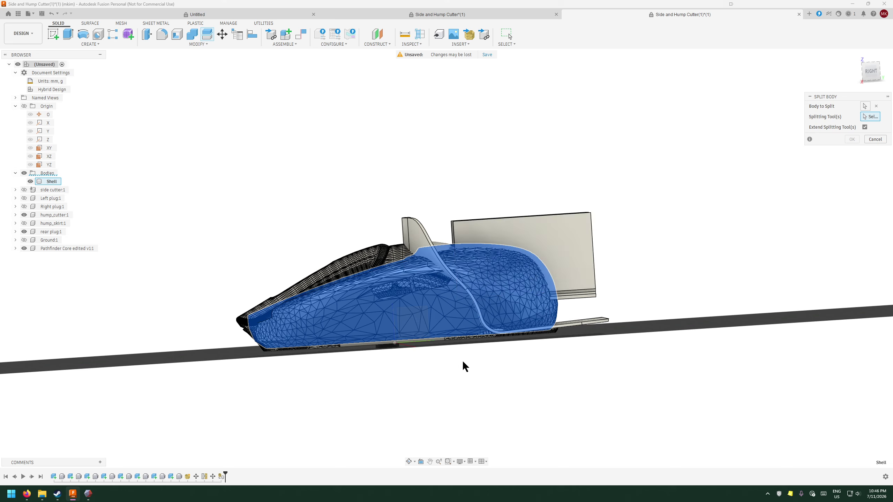
left_click(409, 461)
left_click_drag(410, 381, 580, 277)
left_click_drag(625, 176, 675, 139)
left_click(841, 104)
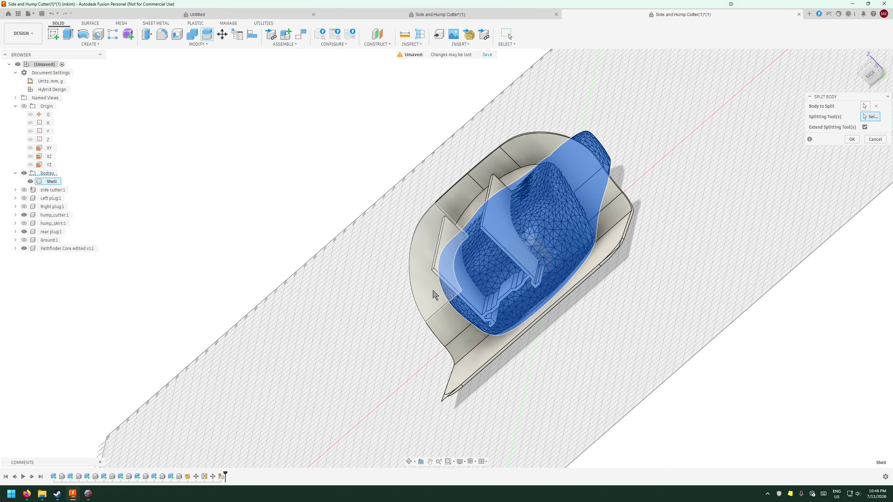
middle_click_drag(635, 271, 620, 343)
left_click(409, 463)
mouse_move(528, 394)
left_mouse_down()
mouse_move(590, 361)
mouse_move(578, 379)
mouse_move(582, 371)
mouse_move(562, 384)
mouse_move(538, 381)
left_mouse_up()
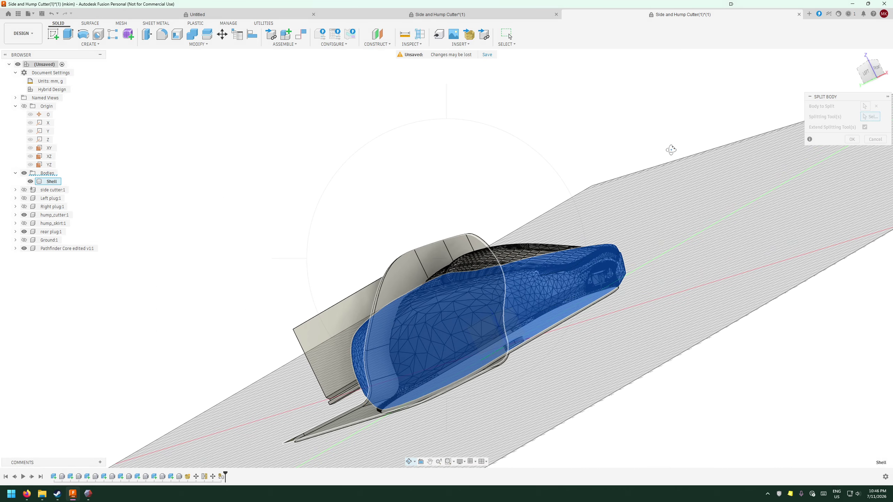
key("Escape")
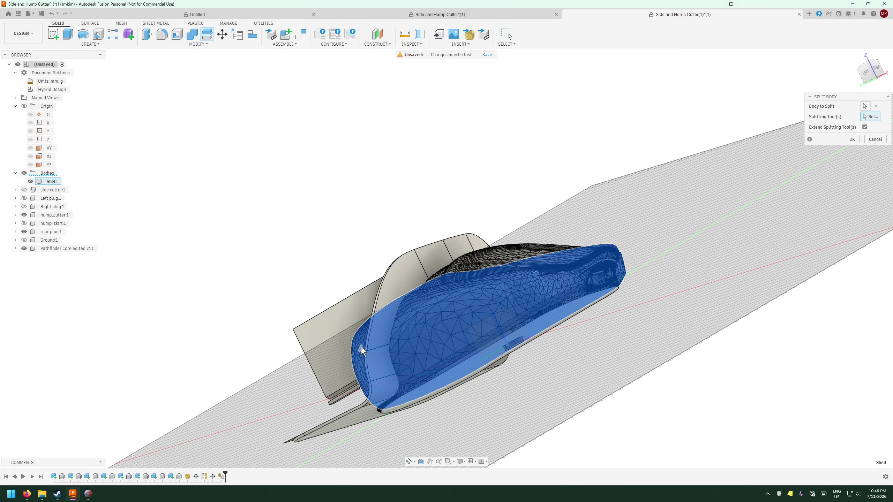
left_click(387, 346)
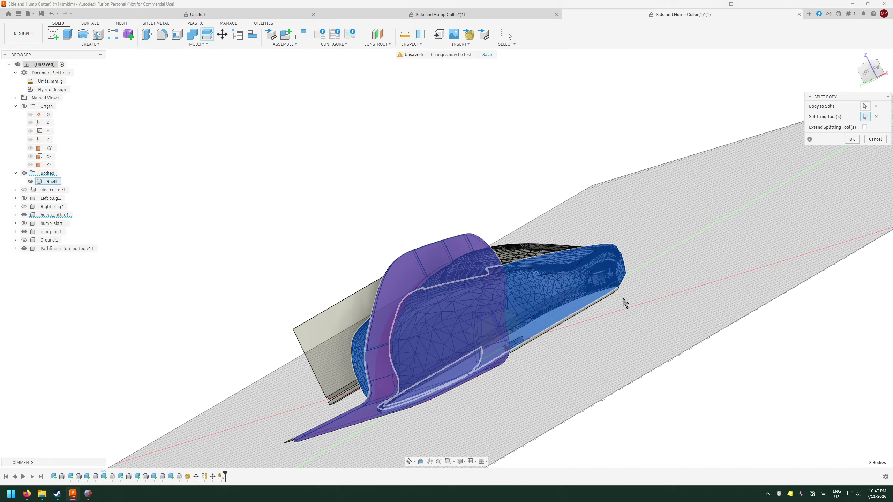
left_click(853, 139)
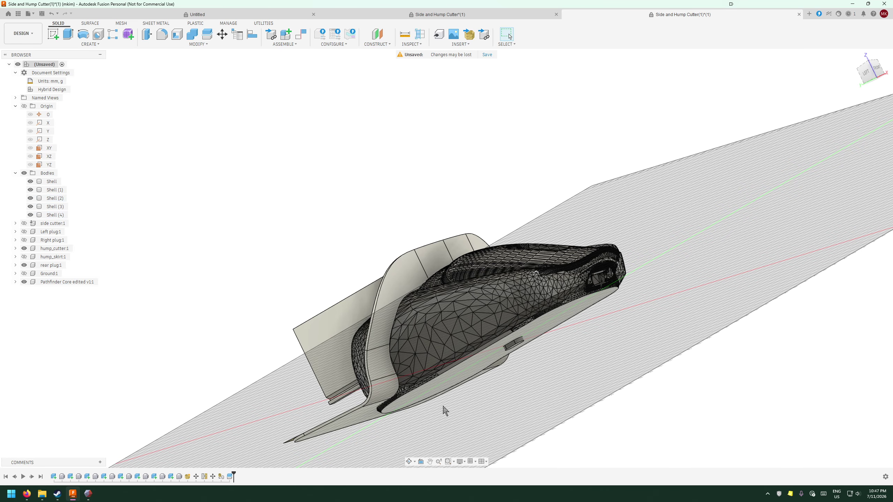
- Examine which parts of the split mouse shell the bodies Shell and Shell (1) are
left_click(409, 462)
left_click_drag(405, 447, 247, 417)
key("Escape")
left_click(309, 250)
left_click(52, 181)
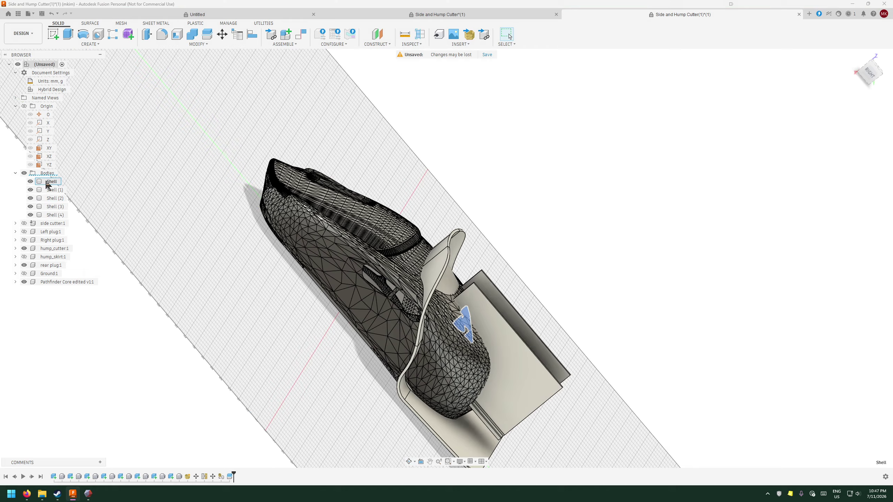
left_click(49, 191)
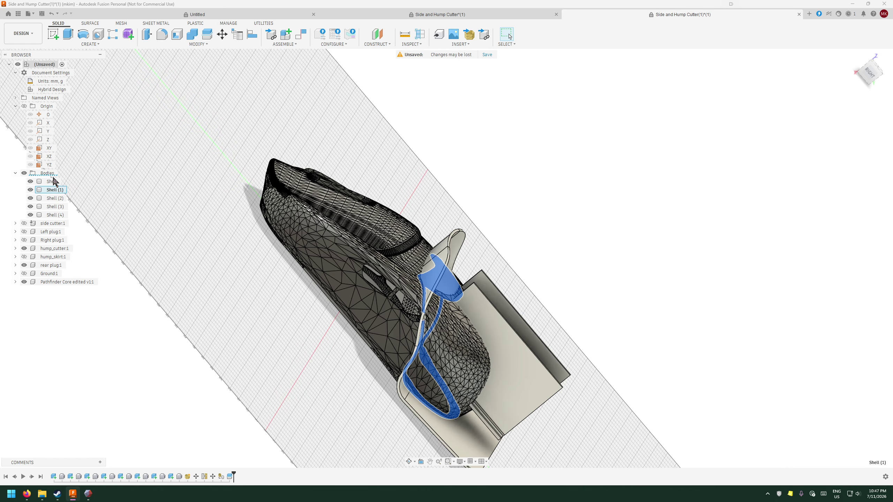
key("Escape")
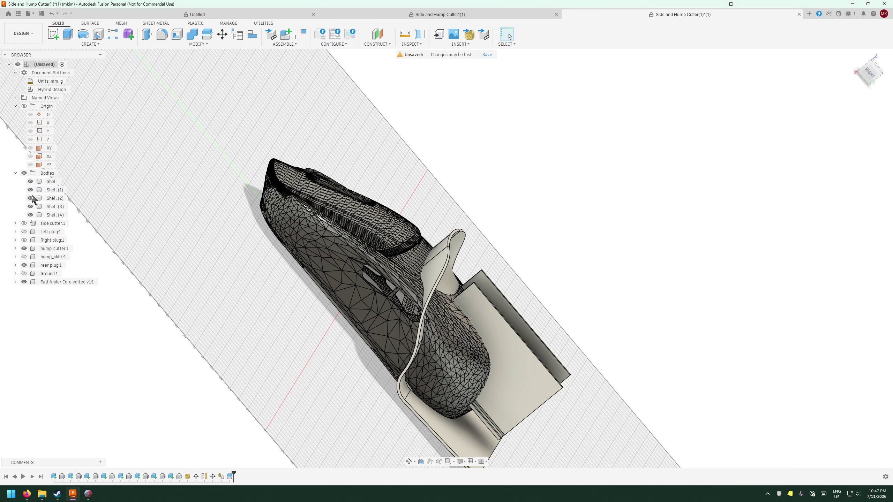
- Hide the Shell (2) and Shell (3) bodies and the Pathfinder Core edited component to isolate the rear hump
left_click(31, 199)
left_click(30, 199)
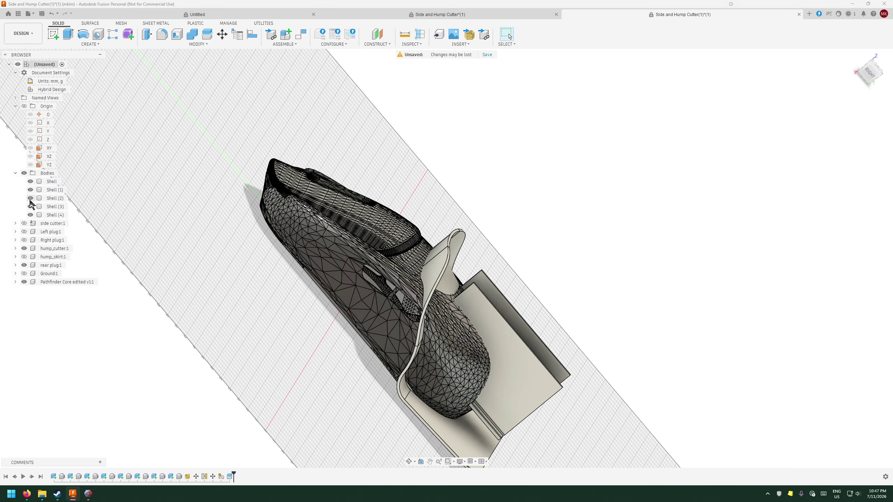
left_click(30, 199)
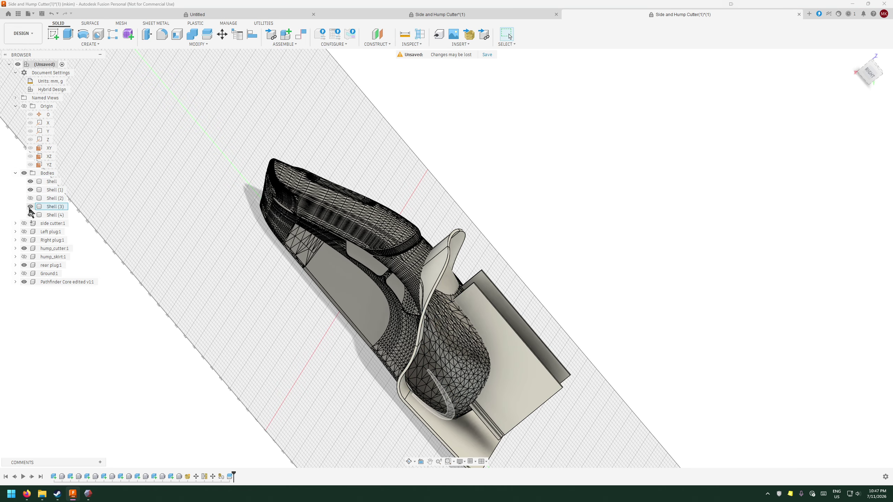
left_click(30, 208)
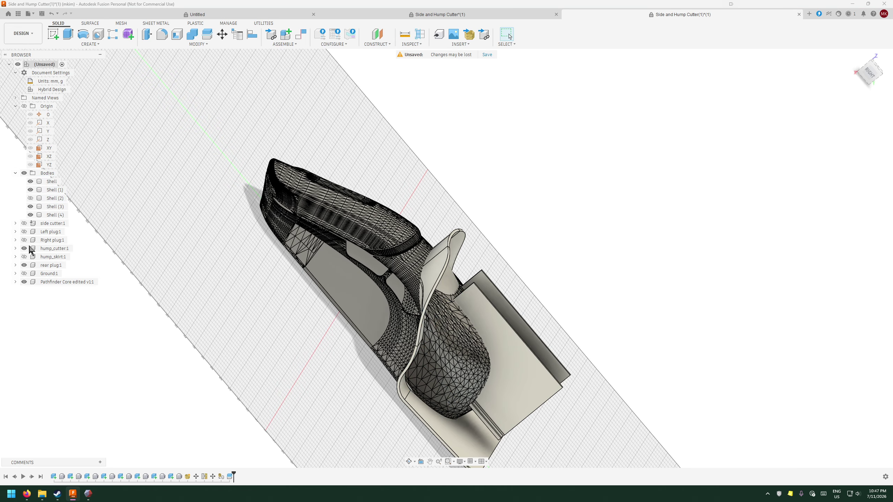
left_click(24, 283)
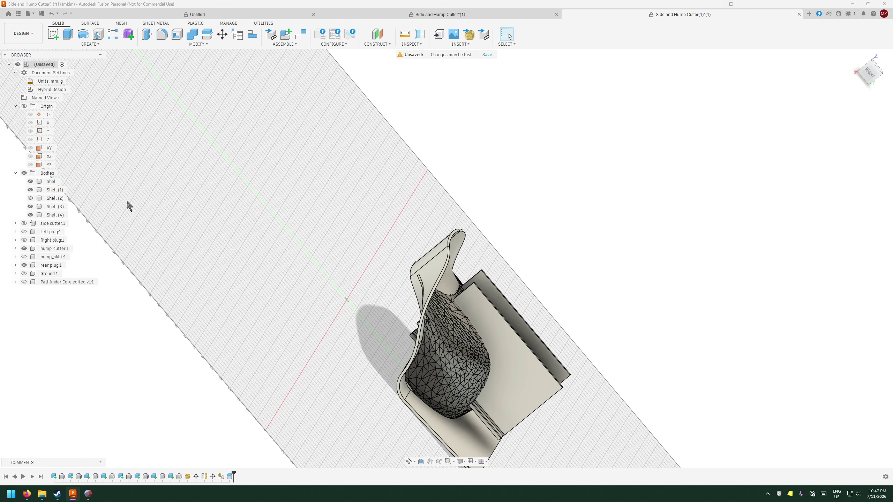
left_click(31, 207)
left_click(409, 462)
left_click_drag(411, 454, 105, 260)
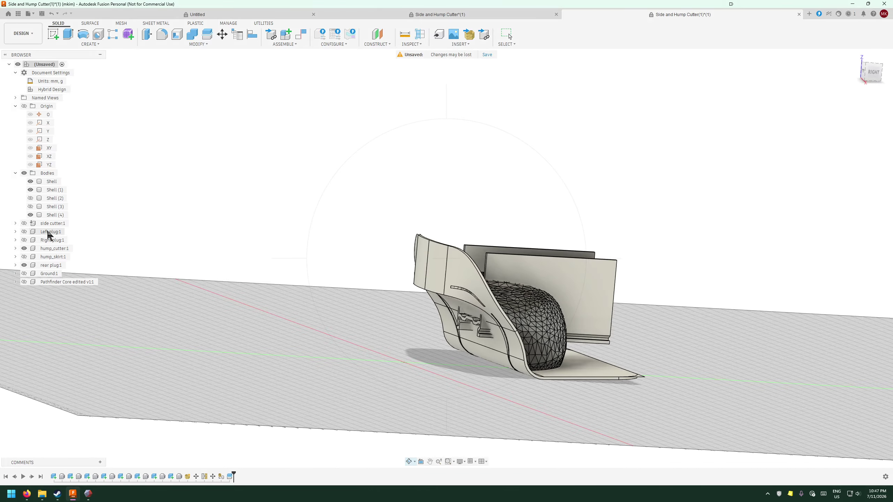
- Hide the rear plug component and examine the Shell (1) body and the hump against the hump cutter
left_click(24, 265)
left_click_drag(373, 286, 505, 296)
left_click_drag(523, 233, 547, 226)
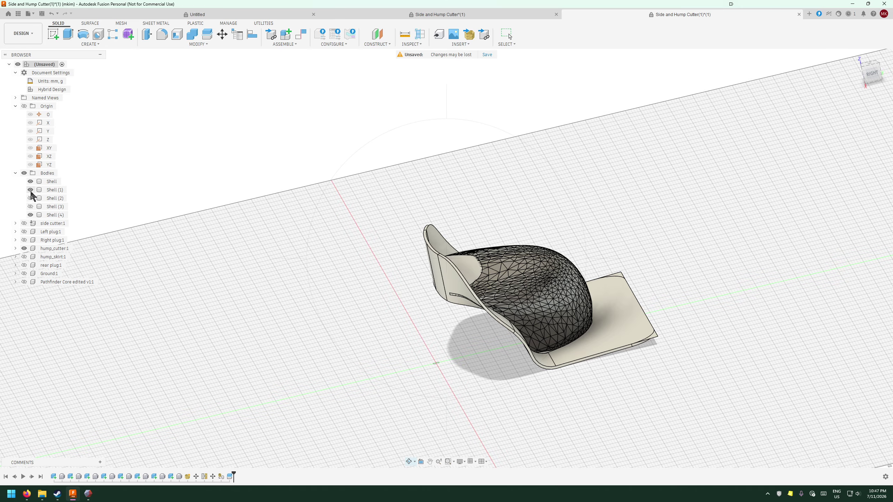
left_click(31, 191)
left_click(30, 191)
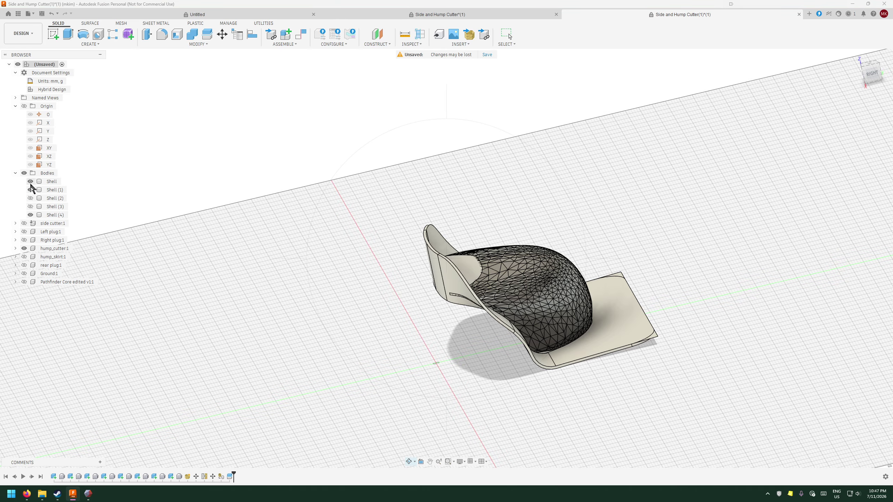
left_click(31, 190)
left_click(31, 191)
middle_click_drag(449, 277, 499, 249, "shift")
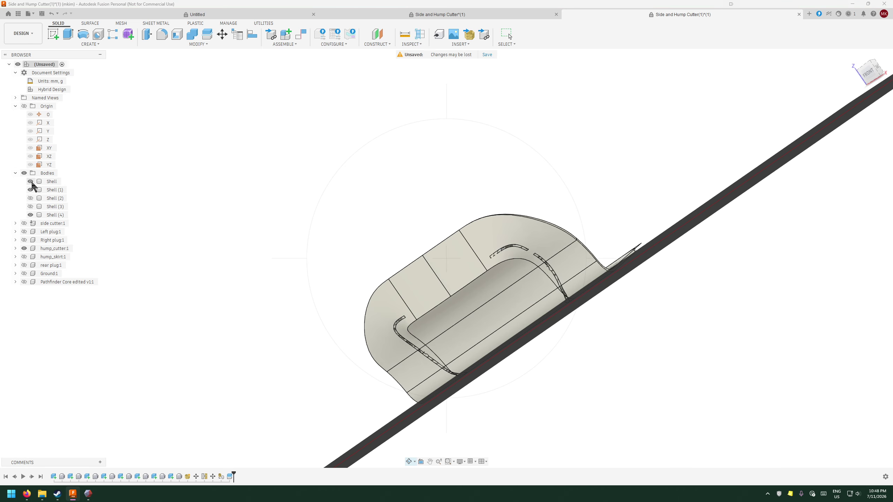
middle_click_drag(197, 243, 165, 273, "shift")
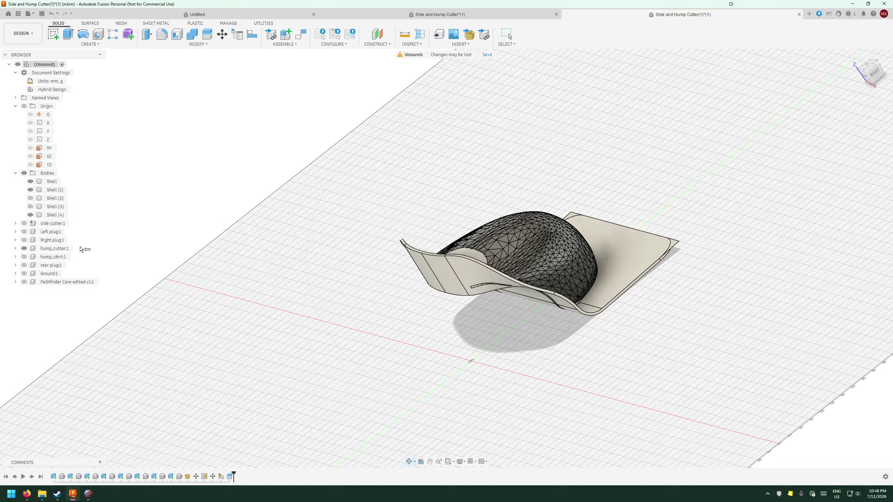
- Hide the hump_cutter component, expand the rear plug's bodies and inspect the inside of the hump
left_click(16, 248)
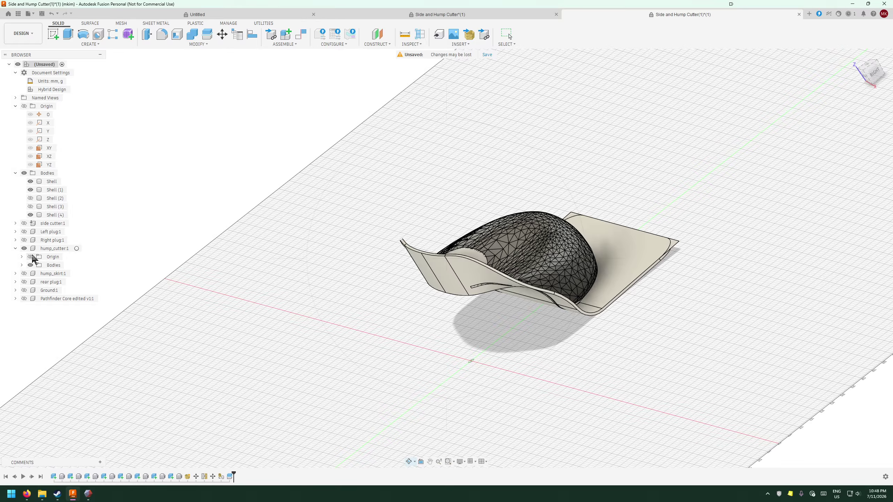
left_click(24, 249)
middle_click_drag(387, 331, 448, 273, "shift")
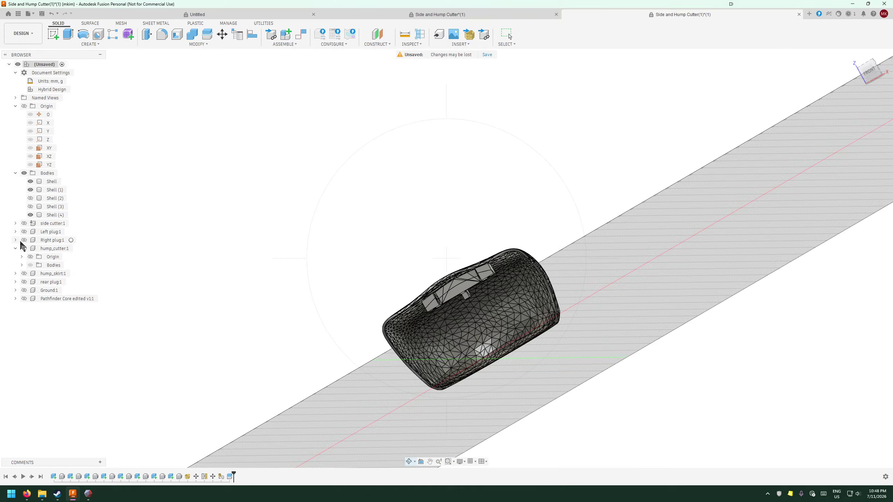
left_click(15, 281)
left_click(22, 299)
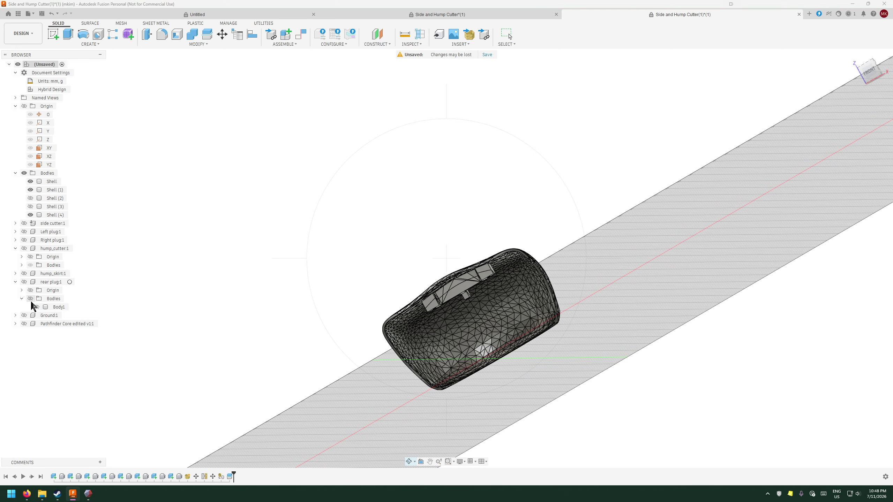
left_click(31, 300)
middle_click_drag(306, 331, 153, 314, "shift")
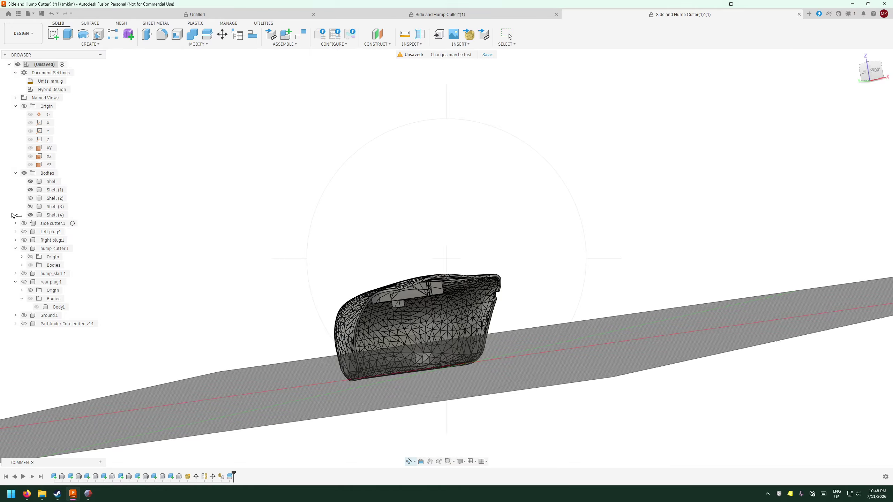
middle_click_drag(268, 263, 122, 254, "shift")
- Check which parts the Shell (1) and Shell (2) bodies are and show the Shell (3) body
left_click(31, 198)
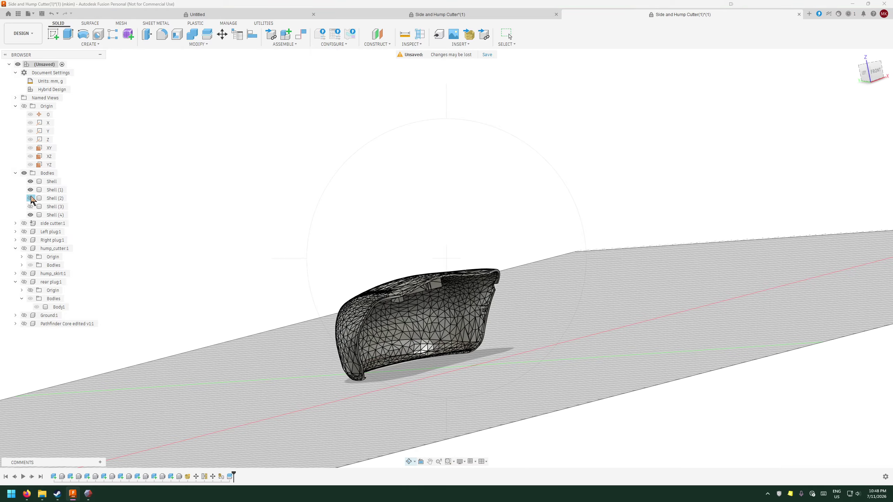
left_click(30, 199)
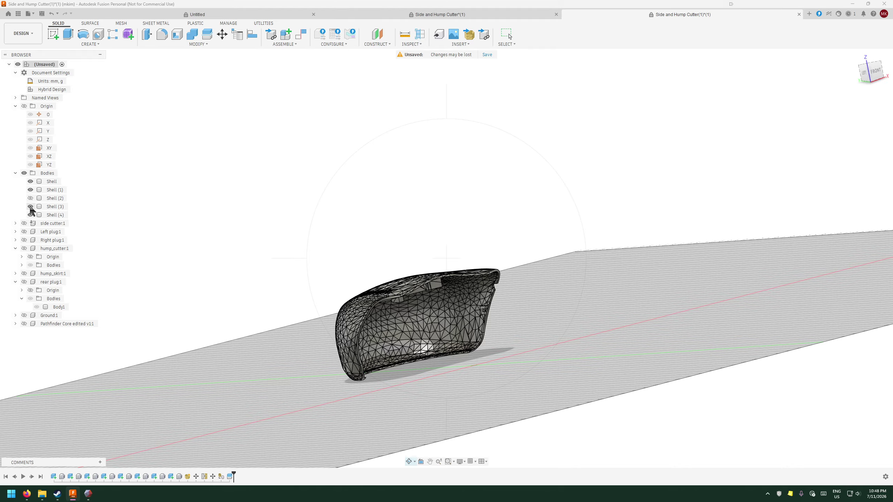
left_click(31, 207)
left_click(30, 191)
left_click(31, 190)
- Show the rear plug component and inspect how it intersects the hump
left_click(24, 282)
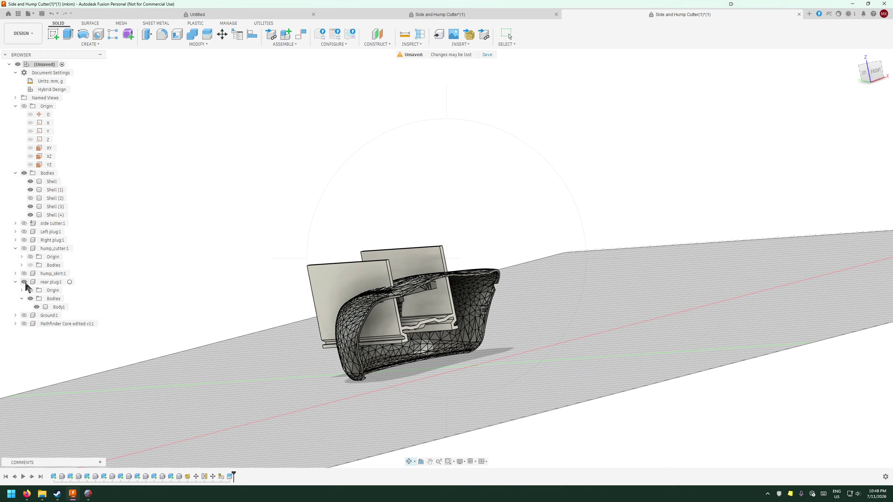
middle_click_drag(329, 269, 309, 298, "shift")
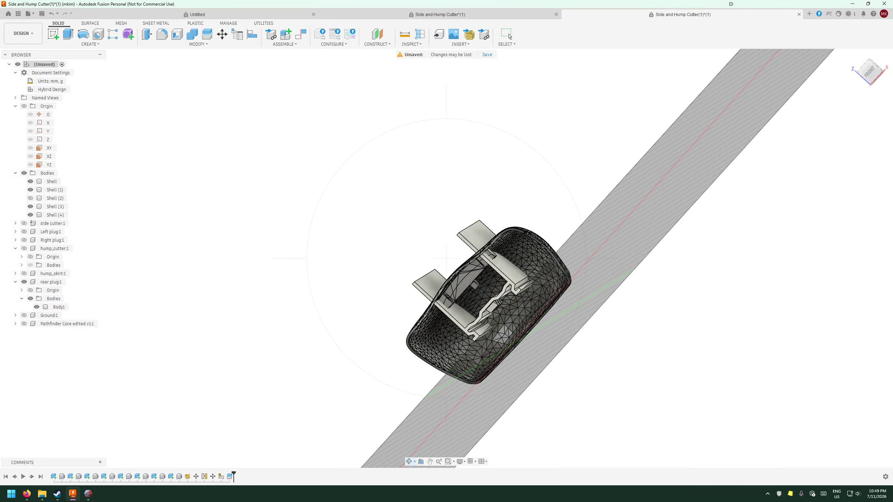
middle_click_drag(482, 291, 419, 339, "shift")
middle_click_drag(414, 371, 438, 321, "shift")
mouse_move(553, 328)
middle_mouse_down("shift")
mouse_move(527, 348)
mouse_move(583, 336)
mouse_move(564, 334)
middle_mouse_up("shift")
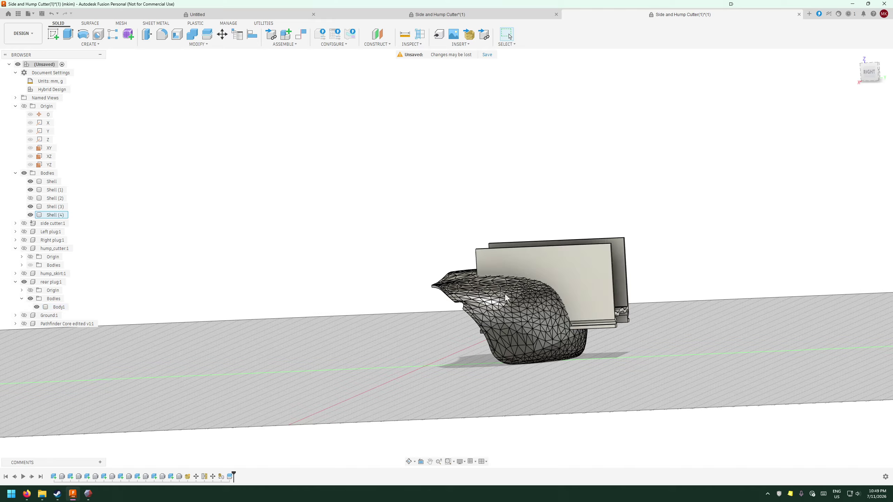
- Split the rear plug's Body1 using the Shell (4) hump body as the splitting tool
left_click(207, 34)
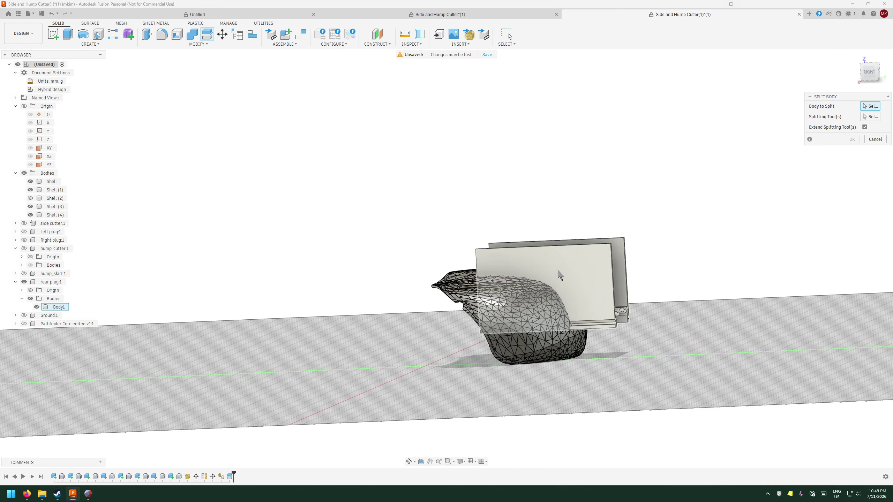
left_click(409, 461)
left_click_drag(411, 445, 381, 324)
key("Escape")
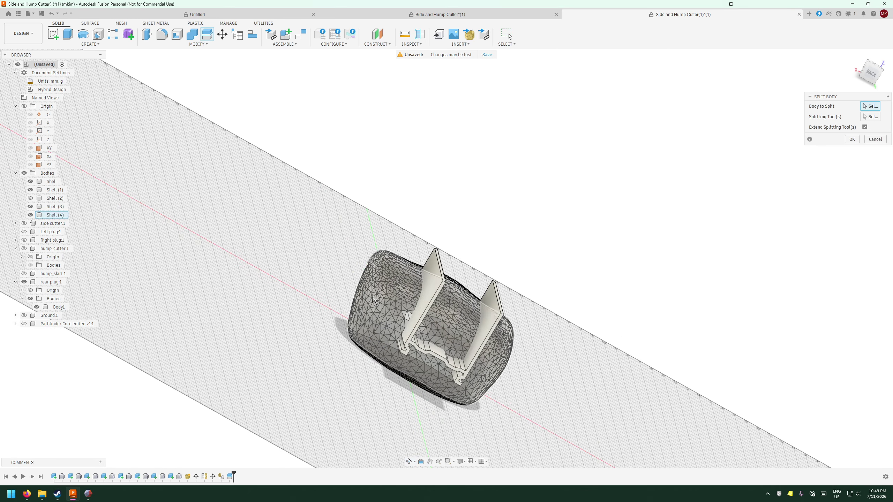
left_click(491, 302)
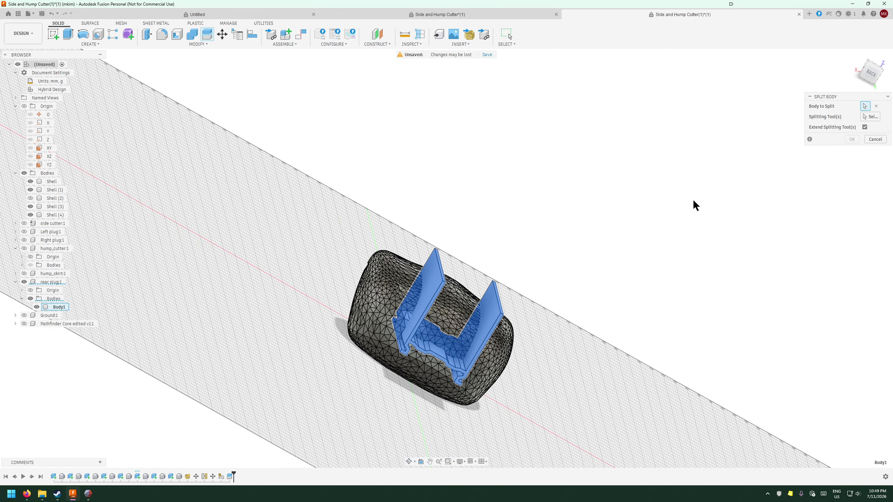
left_click(409, 462)
left_click_drag(472, 400, 507, 388)
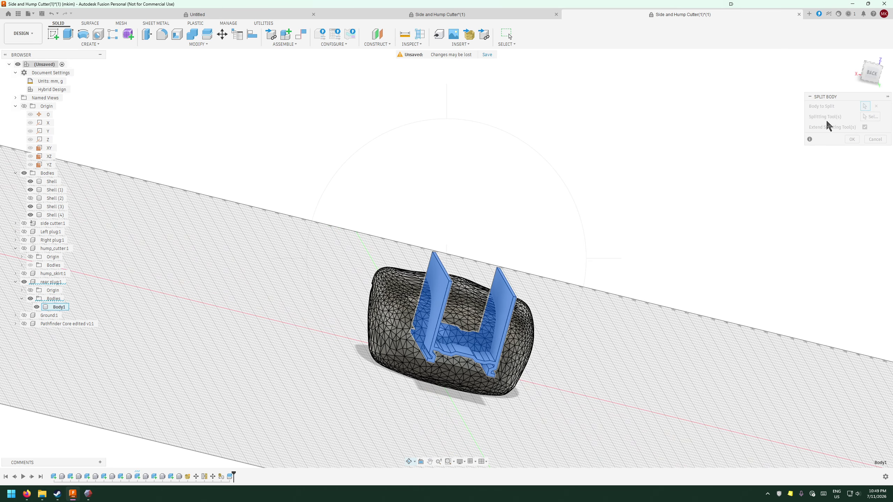
key("Escape")
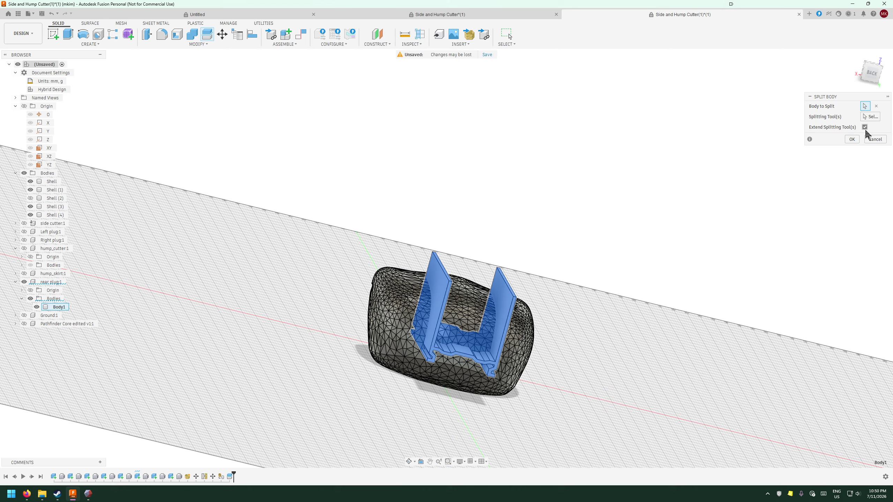
left_click(865, 127)
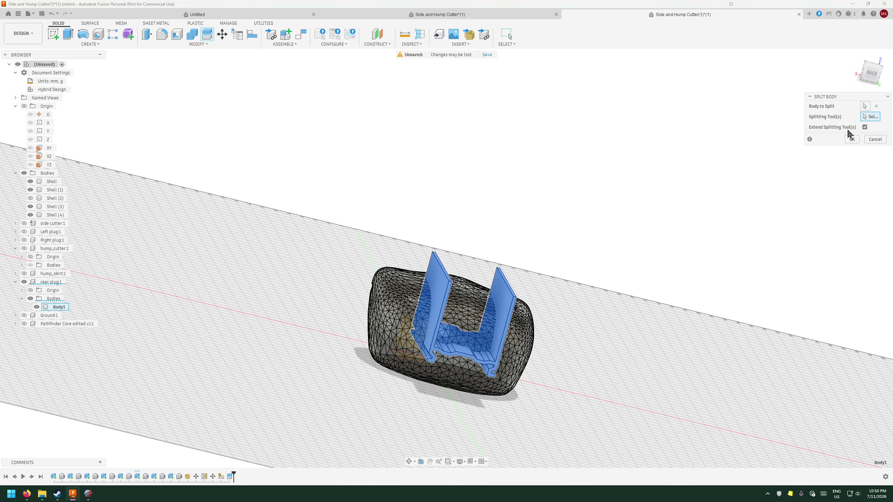
left_click(393, 320)
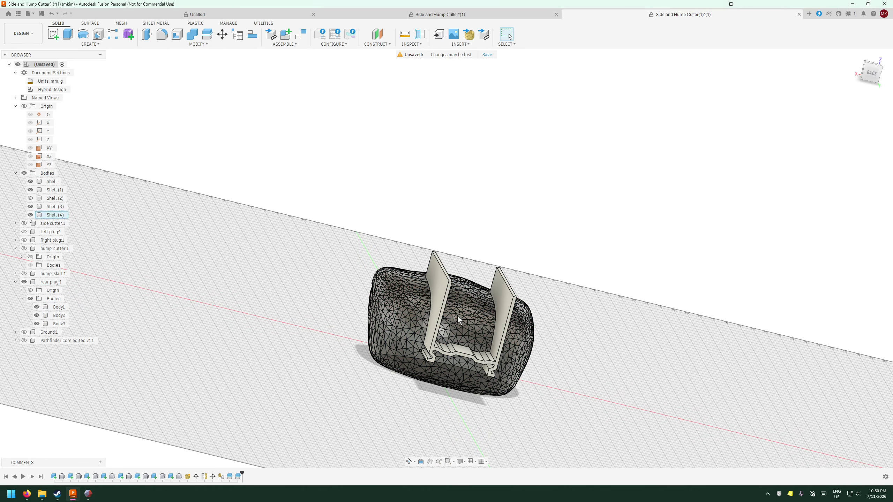
- Identify and hide the rear plug's Body2, the portion sticking out of the hump
left_click(409, 461)
left_click_drag(440, 303, 501, 425)
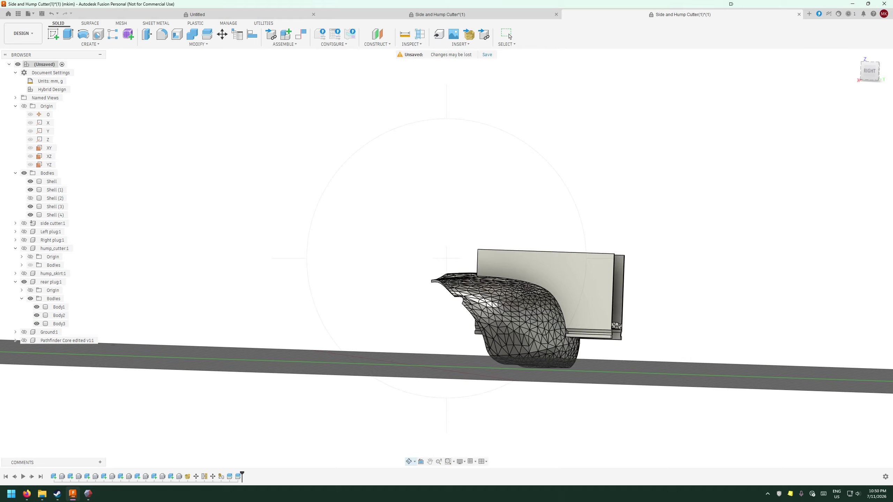
left_click(36, 316)
left_click(36, 315)
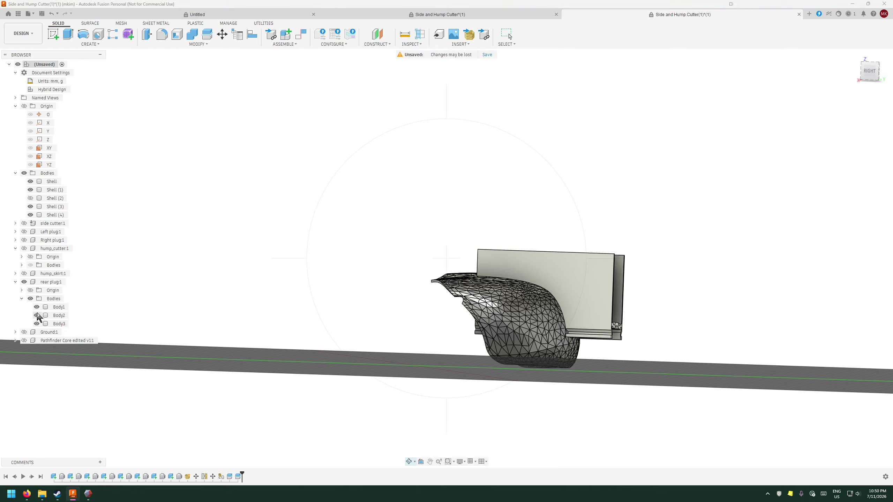
left_click(37, 316)
left_click(36, 316)
left_click(37, 316)
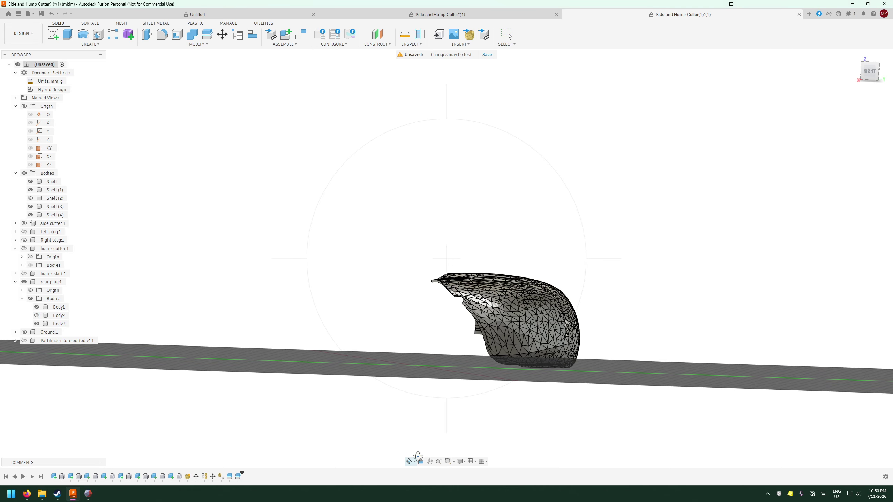
middle_click_drag(423, 312, 477, 280, "shift")
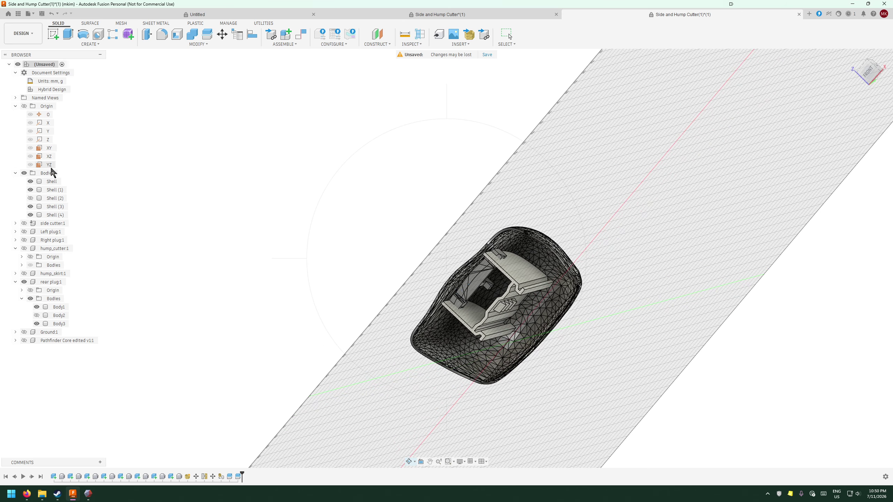
- Hide the Shell body and check which pieces Shell (1), Shell (3) and Shell (4) are
left_click(31, 182)
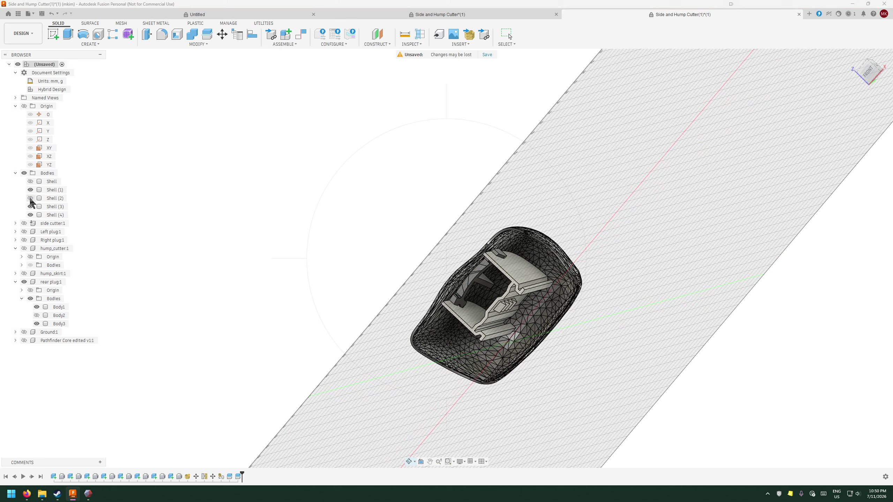
left_click(31, 190)
left_click(31, 190)
left_click(31, 207)
left_click(30, 207)
left_click(31, 215)
left_click(30, 215)
- Join the rear plug's Body3 to the Shell (4) hump body with Combine, without keeping the tool body
mouse_move(428, 410)
middle_mouse_down("shift")
mouse_move(379, 427)
mouse_move(415, 419)
mouse_move(439, 387)
mouse_move(419, 408)
middle_mouse_up("shift")
middle_click_drag(468, 320, 554, 233, "shift")
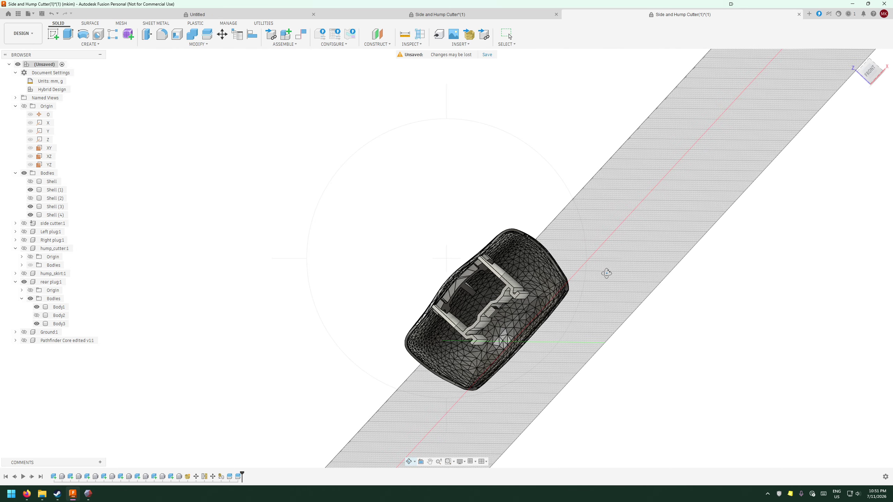
left_click_drag(540, 352, 440, 392)
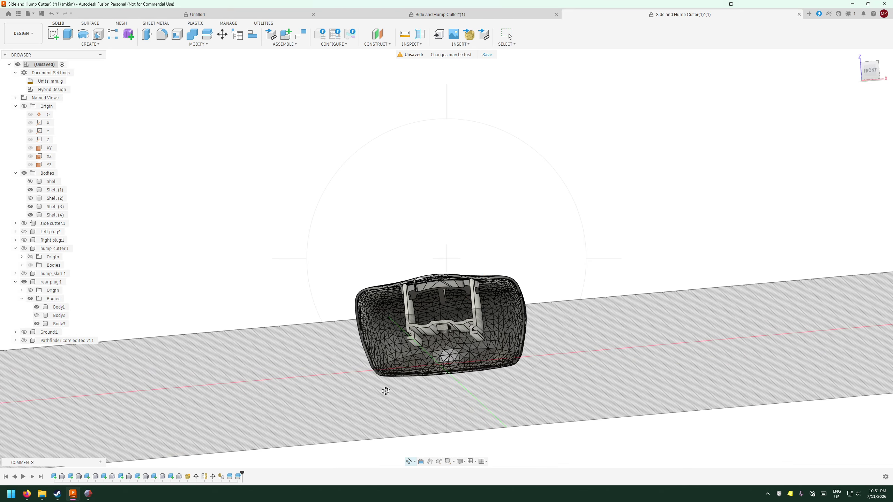
mouse_move(386, 390)
left_mouse_down()
mouse_move(279, 369)
mouse_move(359, 385)
mouse_move(328, 396)
mouse_move(432, 371)
left_mouse_up()
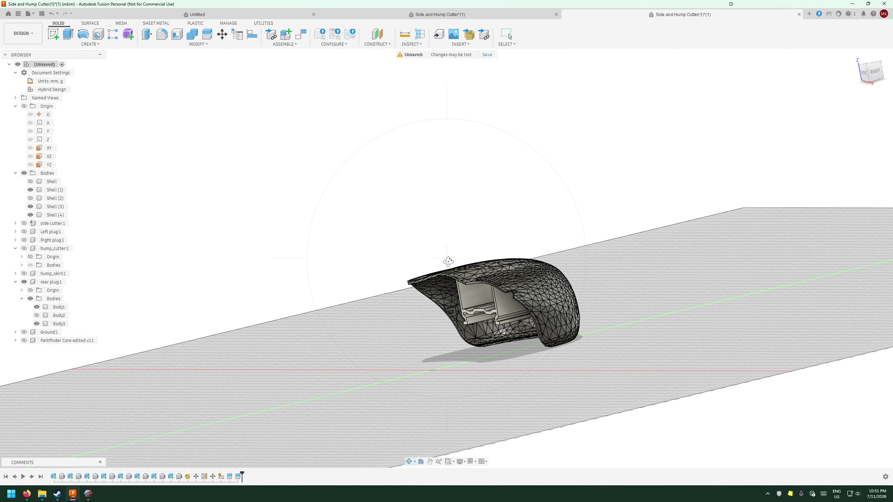
left_click(193, 35)
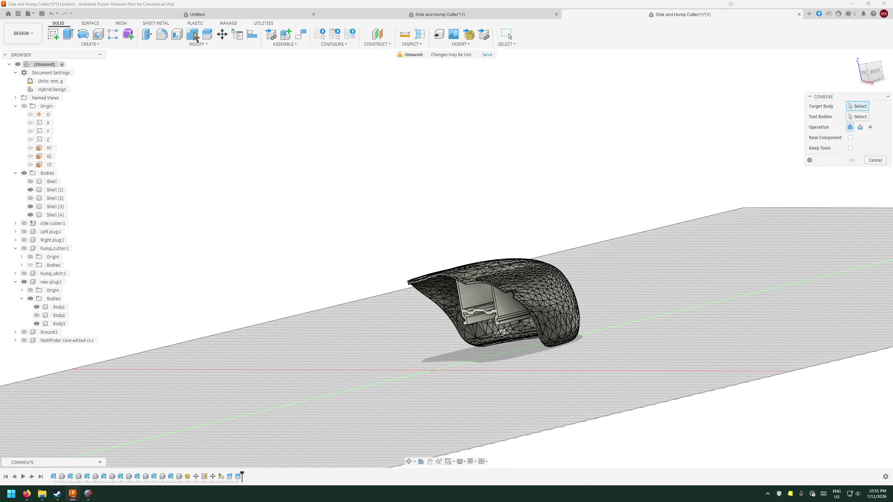
left_click(531, 295)
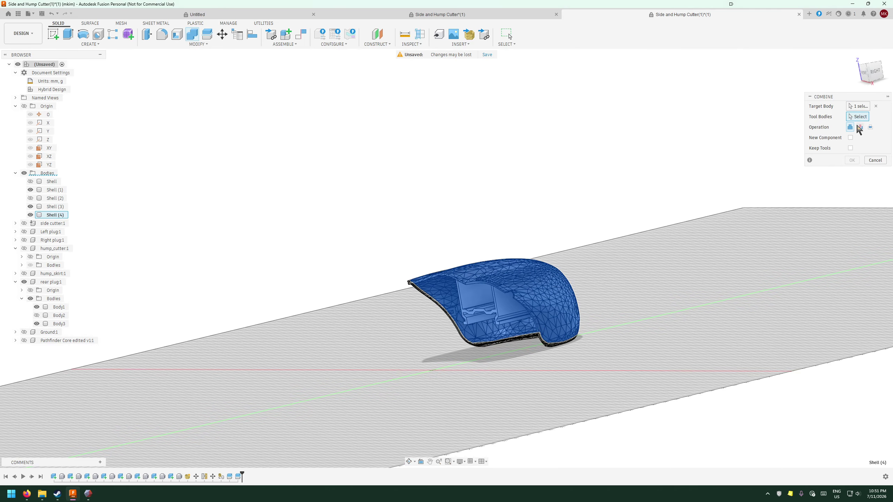
left_click(499, 310)
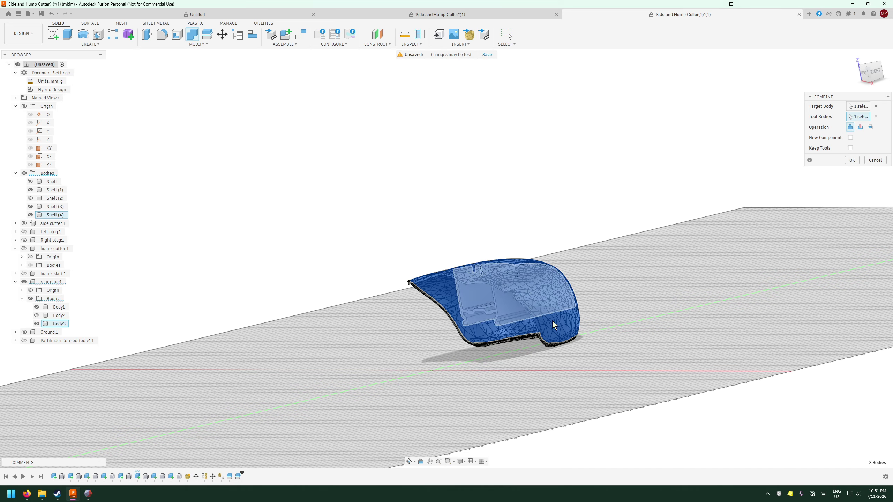
left_click(852, 160)
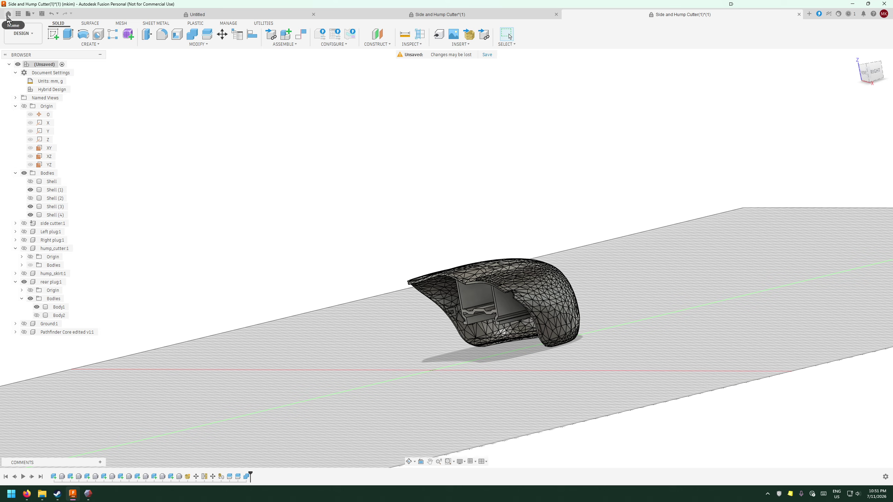
- Export the joined hump as an STL file named HZ1_hump in the 3d Prints folder under Documents
left_click(29, 14)
left_click(40, 80)
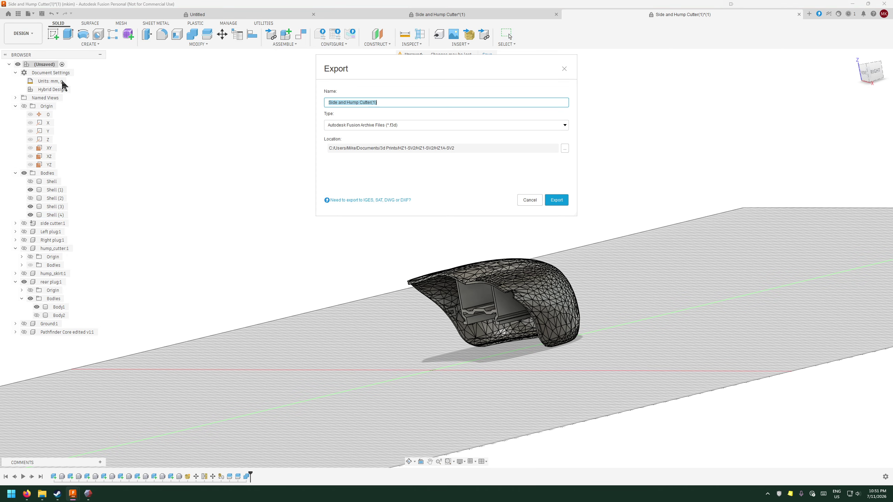
left_click(400, 127)
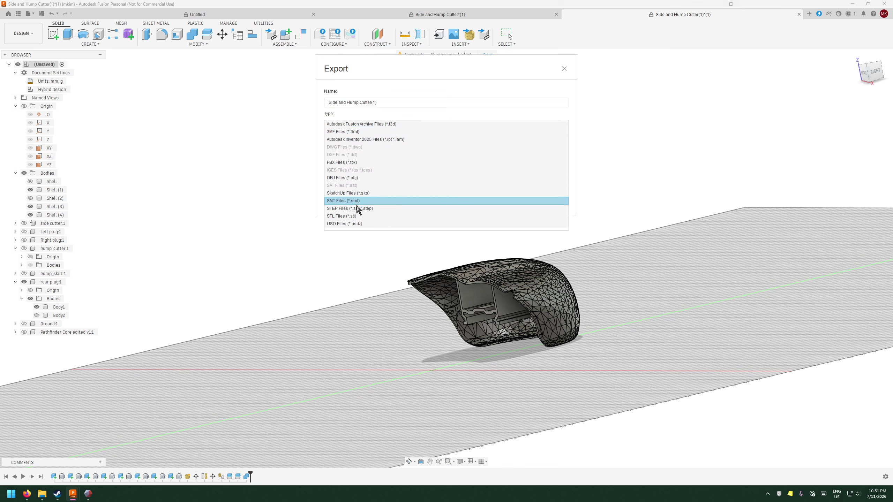
left_click(351, 216)
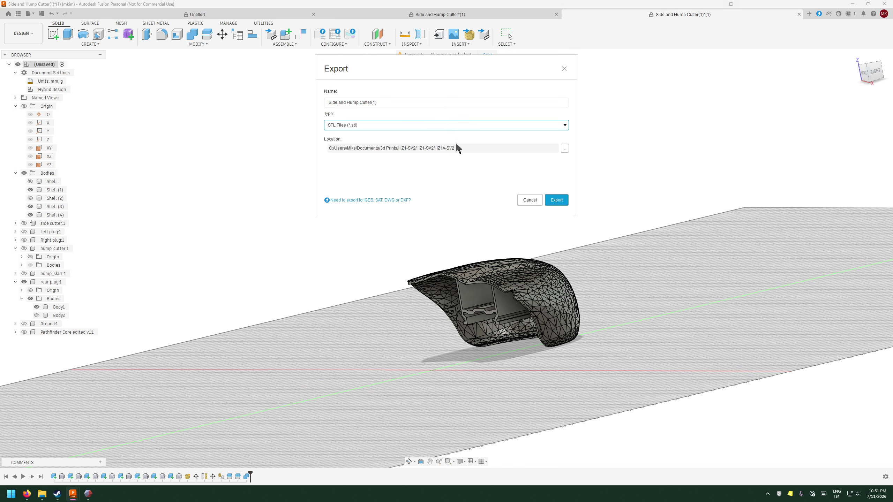
left_click(565, 149)
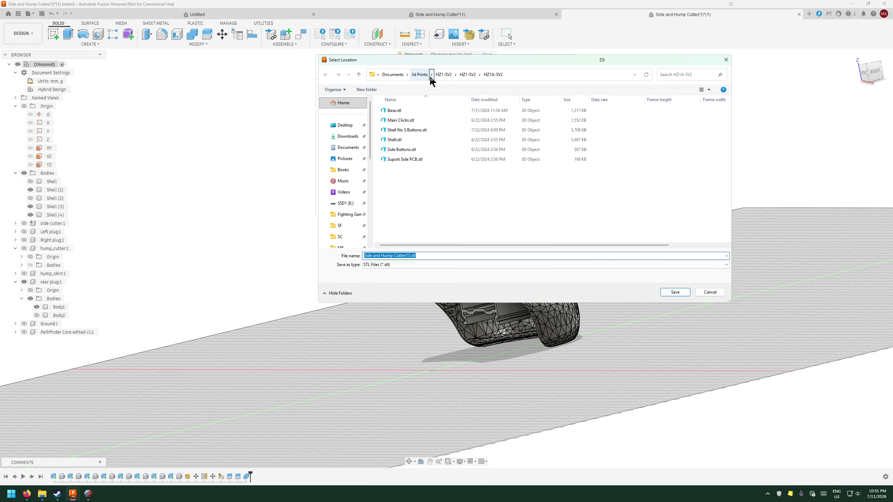
left_click(442, 78)
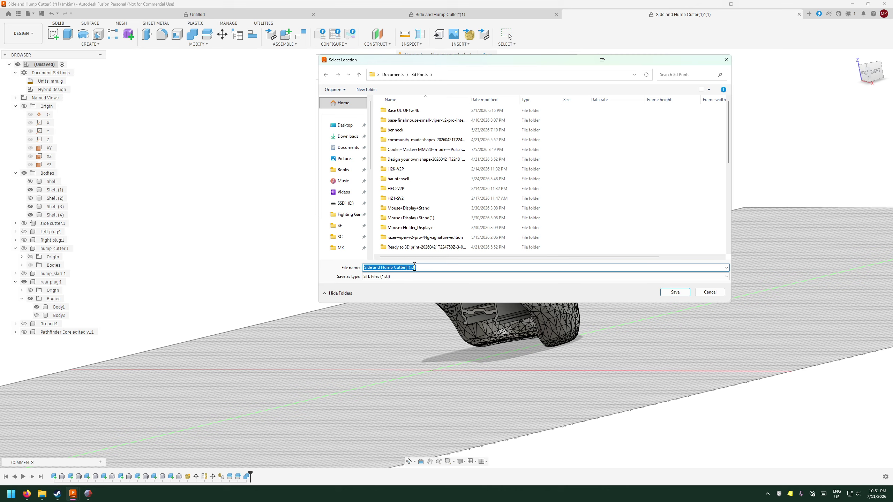
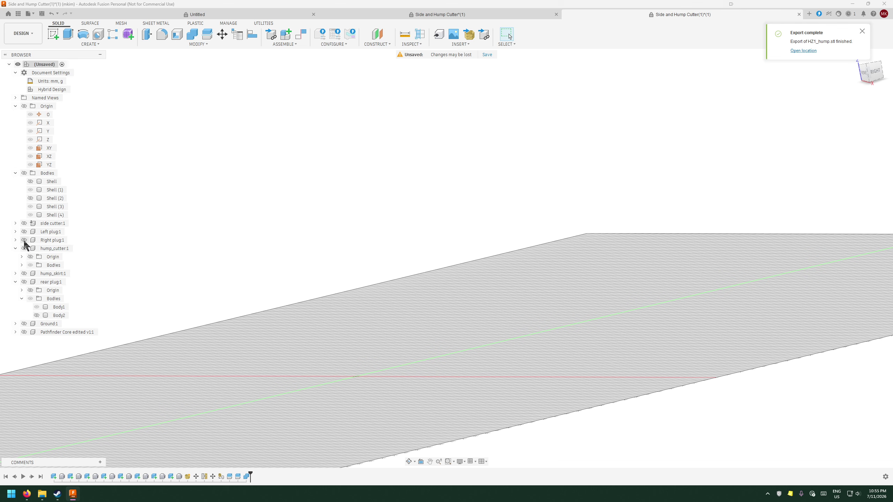
- Show the right plug, left plug and side cutter components together with the main Bodies folder
left_click(24, 240)
left_click(24, 231)
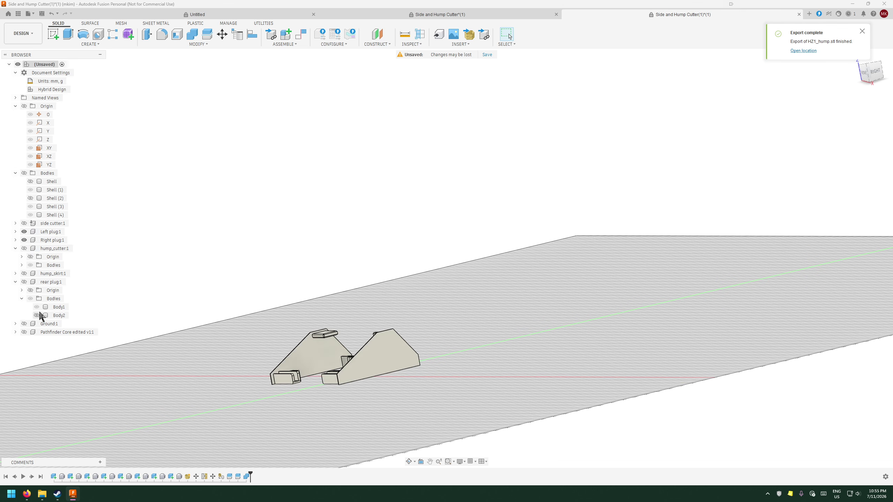
left_click(25, 224)
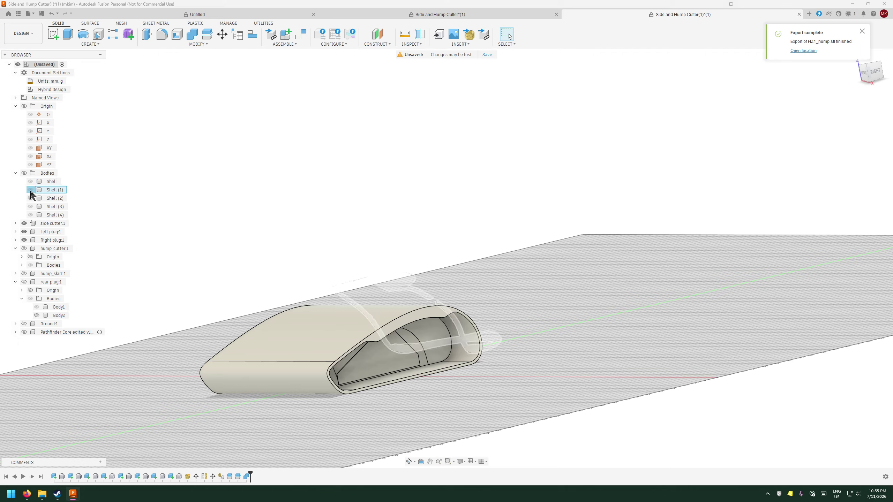
left_click(21, 173)
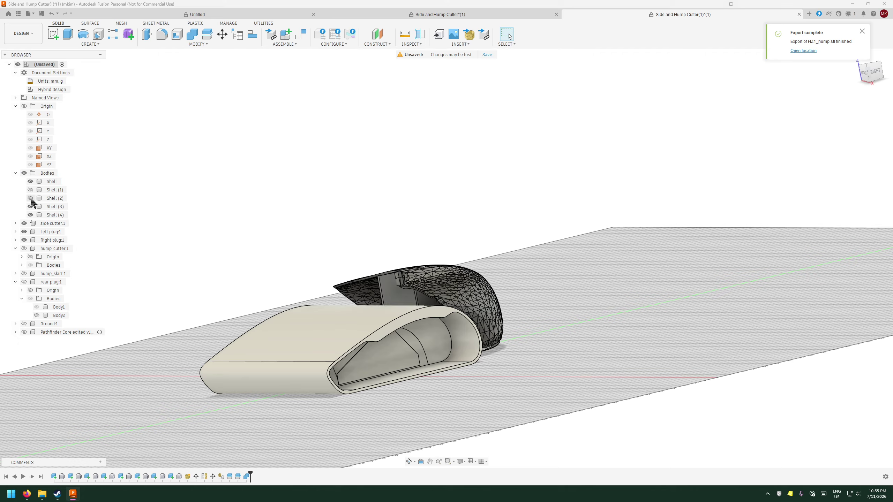
- Show Shell (2) and hide the other shell bodies so only it remains with the side cutter and plugs
left_click(31, 199)
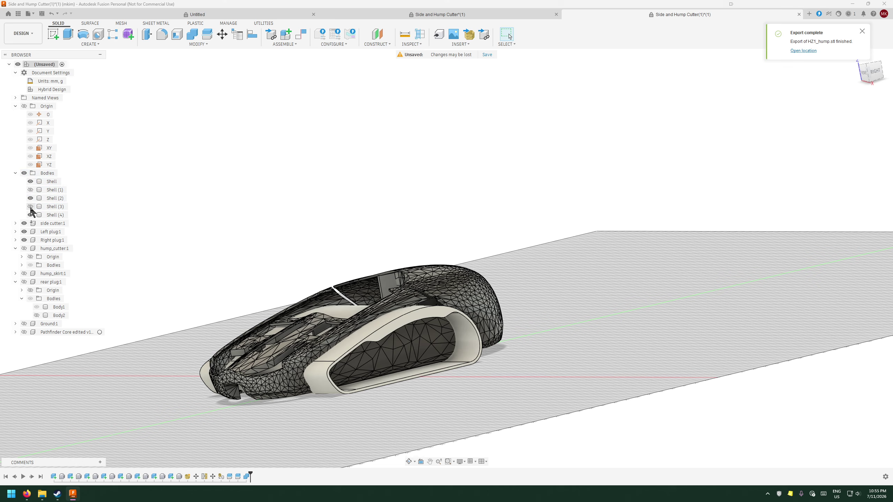
left_click(31, 215)
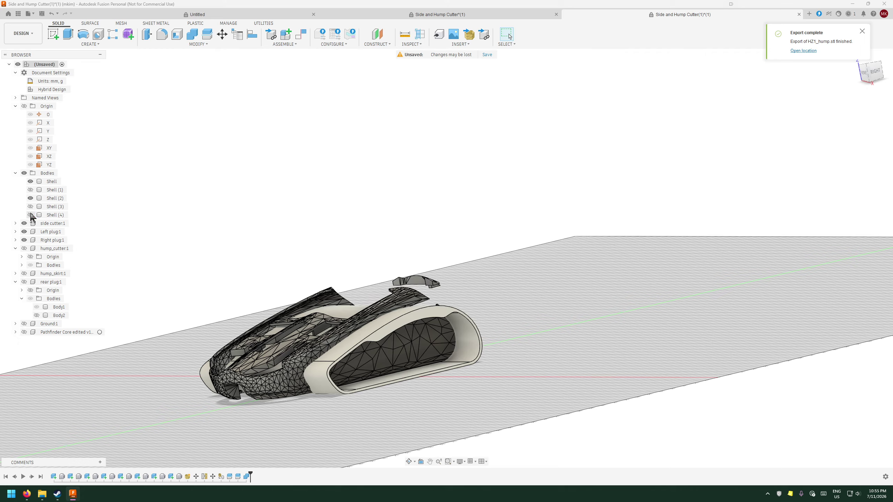
left_click(31, 198)
left_click(30, 199)
left_click(30, 181)
left_click(30, 190)
left_click(245, 300)
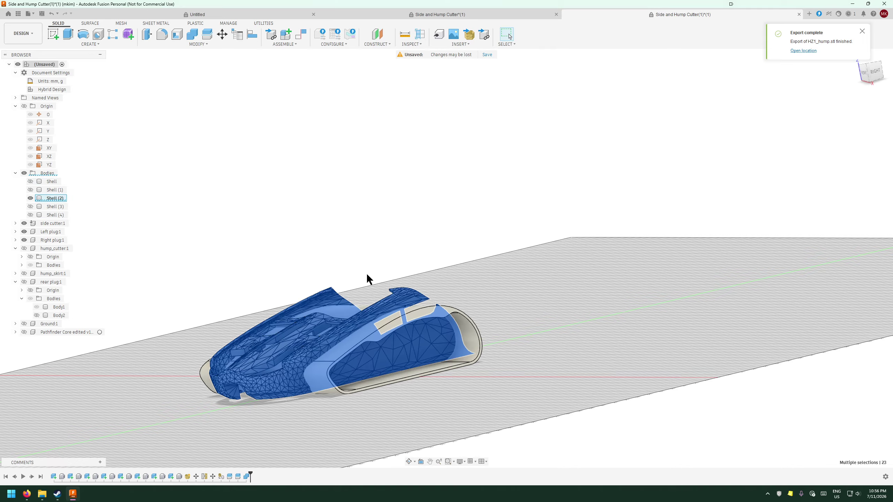
left_click(378, 252)
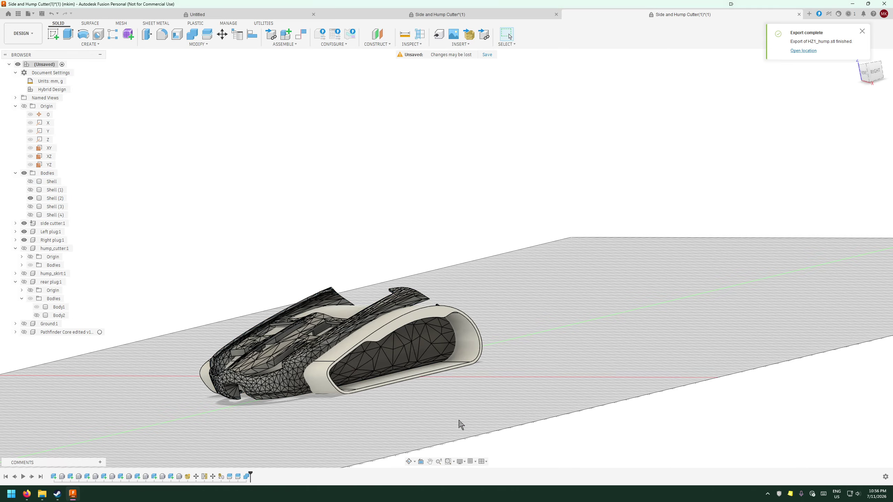
- Examine how the side cutter sits against the side and rear of Shell (2)
left_click(409, 462)
left_click_drag(415, 387, 436, 223)
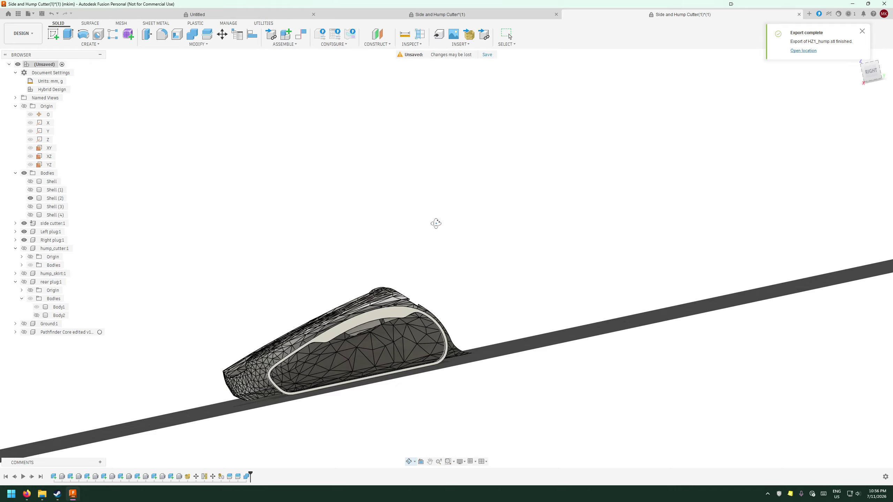
scroll(367, 351, "up", 10)
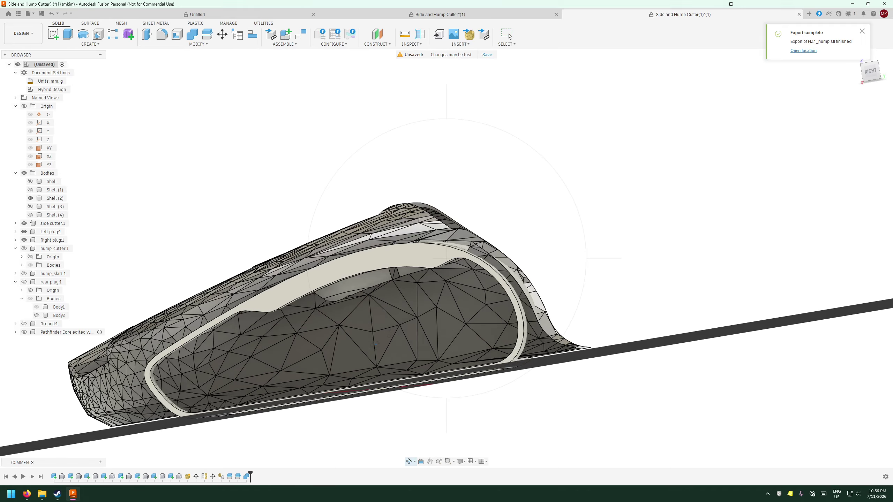
left_click_drag(367, 351, 388, 333)
left_click_drag(410, 300, 412, 304)
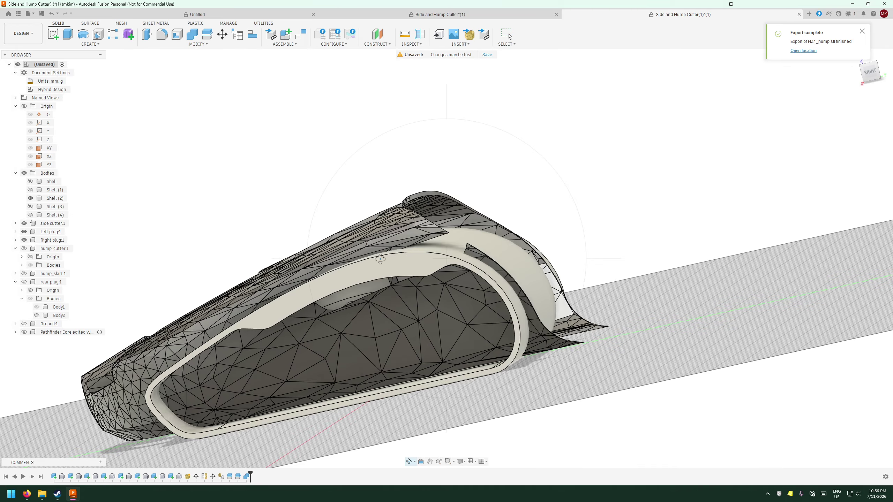
left_click_drag(470, 306, 341, 316)
left_click_drag(363, 274, 321, 265)
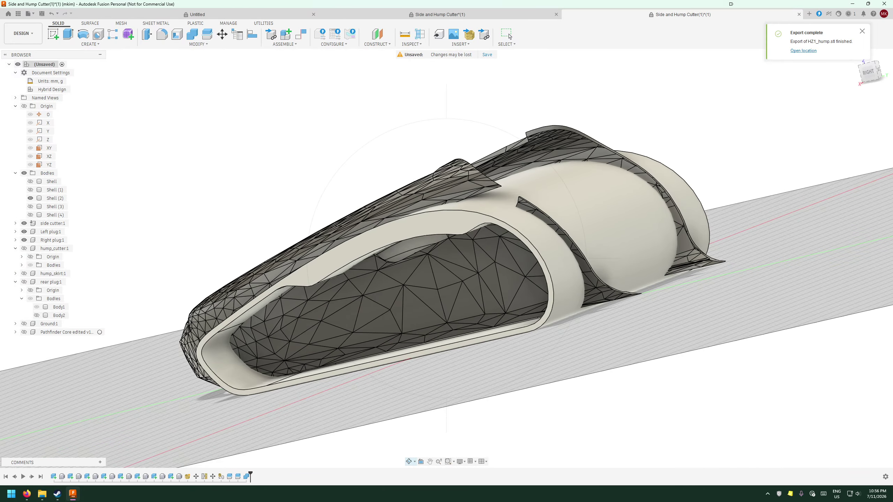
- Show Shell (1), Shell (3) and the Shell (4) hump body alongside Shell (2)
left_click(31, 190)
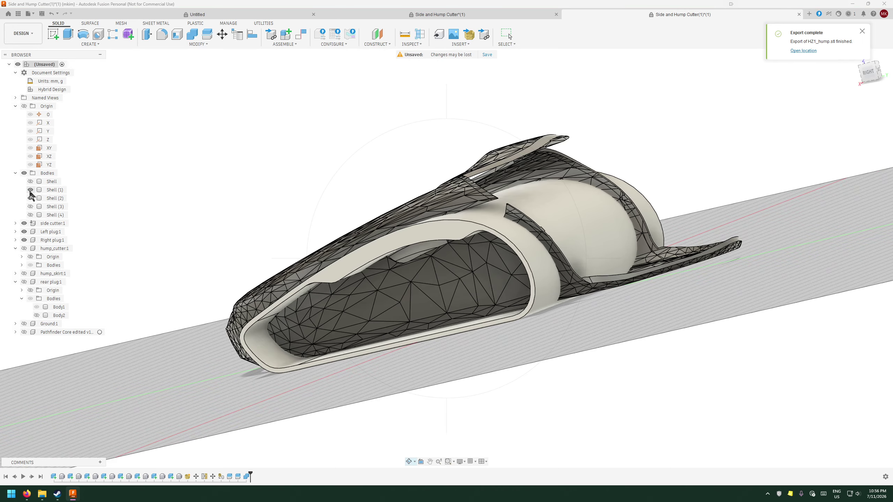
left_click(30, 190)
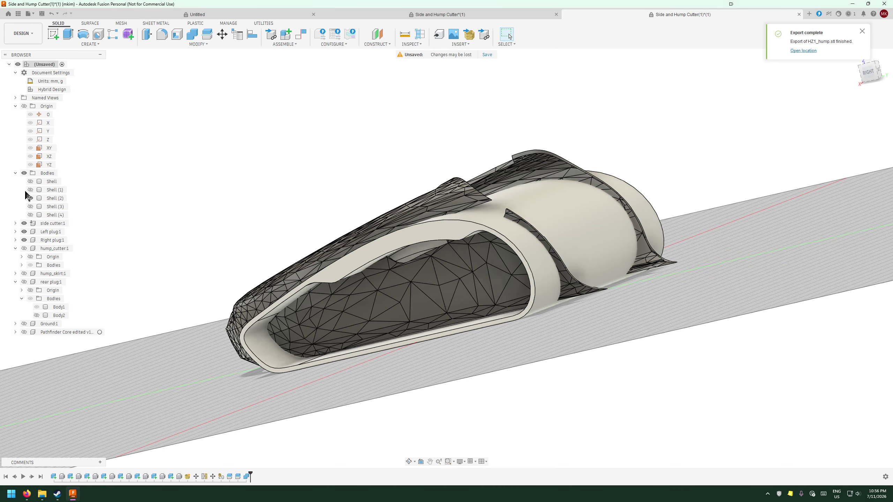
left_click(30, 190)
left_click(30, 199)
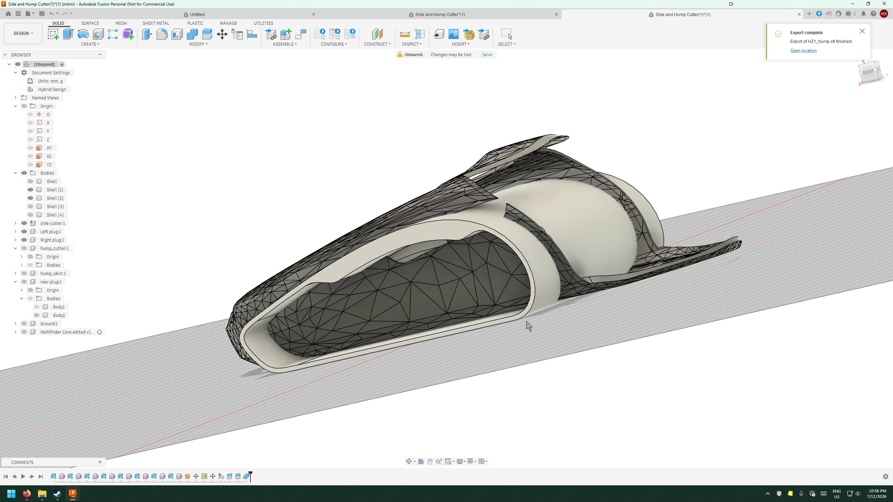
left_click(409, 461)
mouse_move(492, 402)
left_mouse_down()
mouse_move(480, 417)
mouse_move(495, 400)
mouse_move(470, 409)
mouse_move(473, 419)
mouse_move(435, 413)
mouse_move(494, 404)
left_mouse_up()
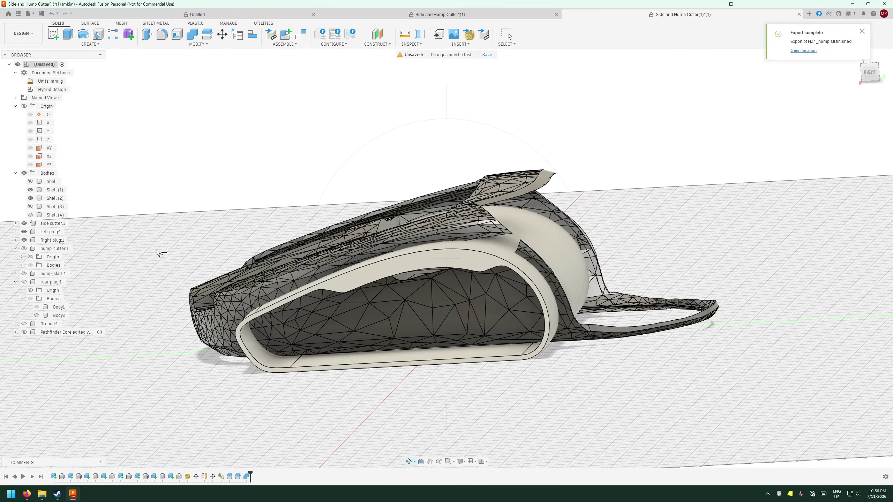
key("Escape")
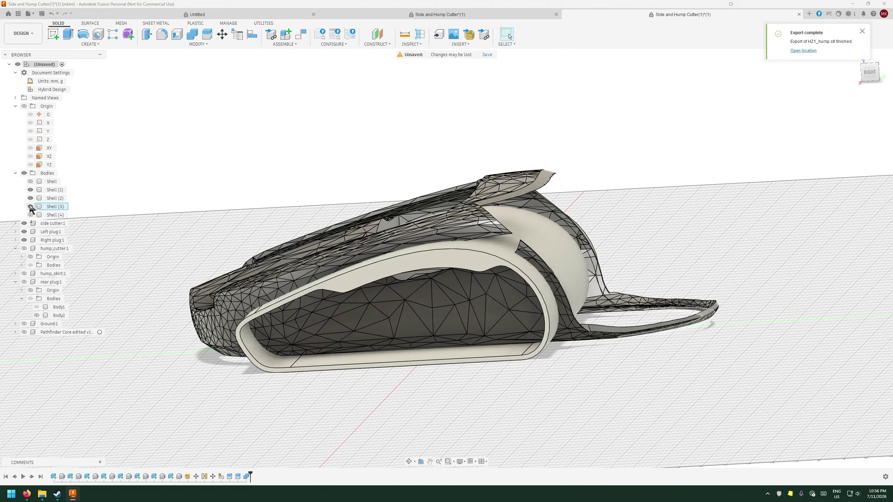
left_click(31, 206)
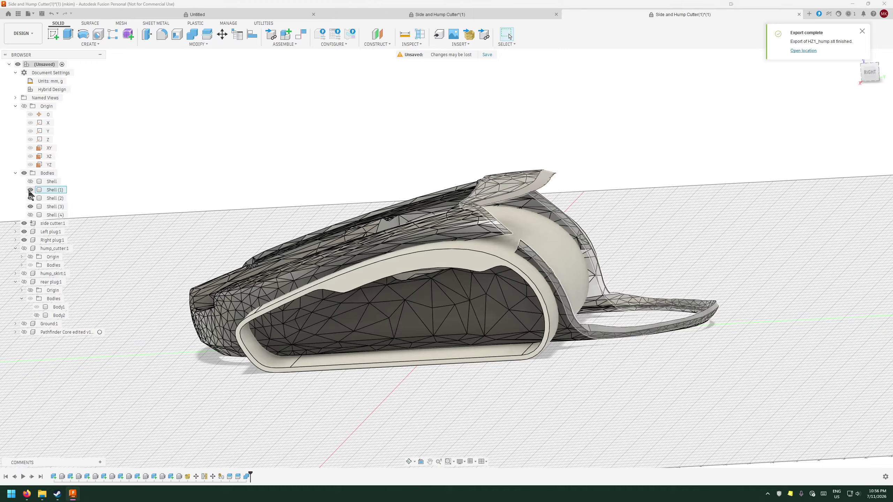
left_click(30, 215)
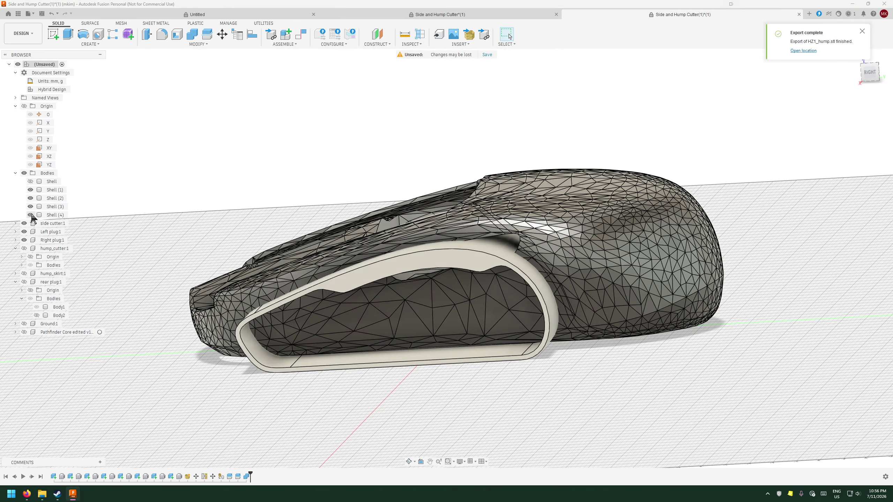
- Examine the side cutter's outline and its fit around the full shell from the side, underside and front
left_click(415, 259)
left_click(163, 177)
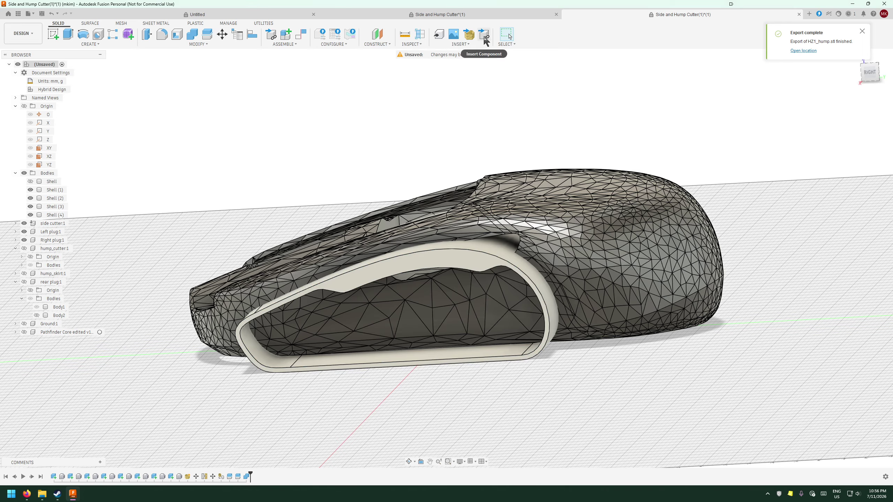
left_click(410, 263)
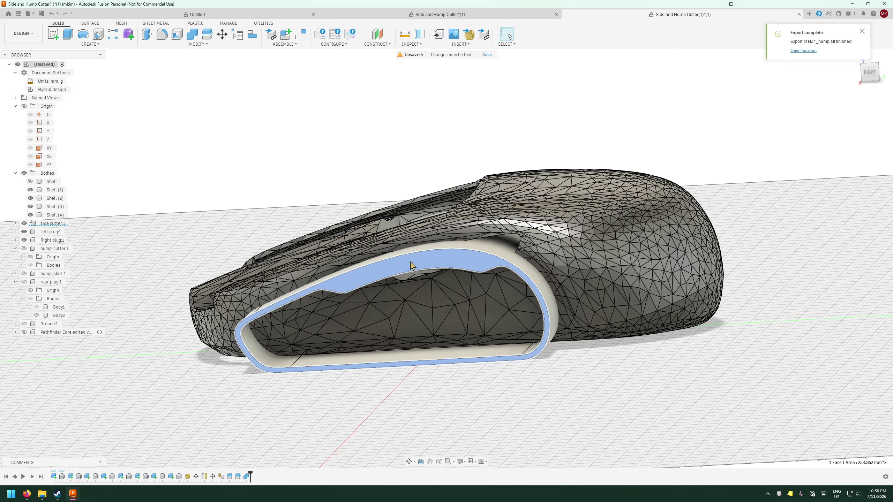
scroll(462, 163, "up", 1)
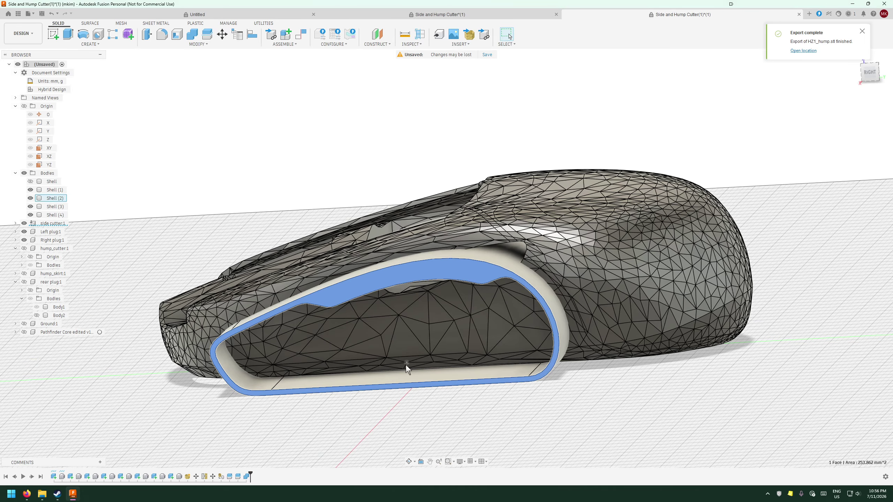
left_click(409, 462)
left_click_drag(409, 426, 436, 379)
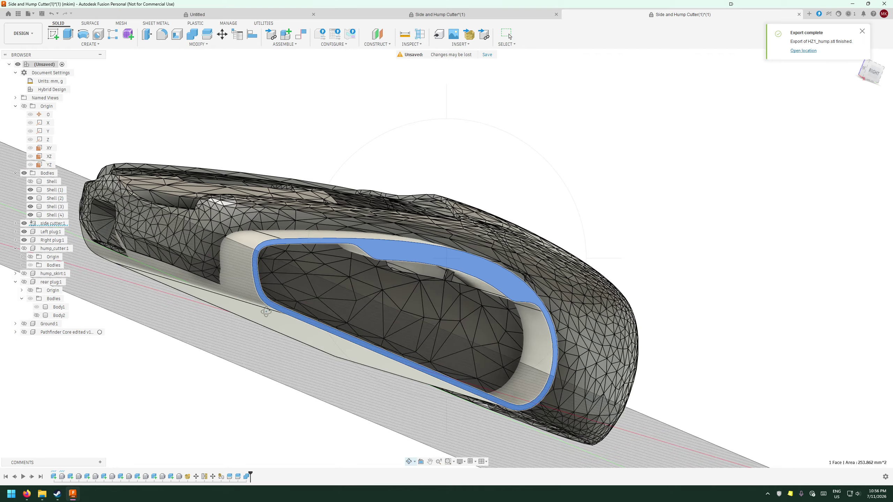
left_click_drag(237, 302, 351, 249)
left_click(508, 34)
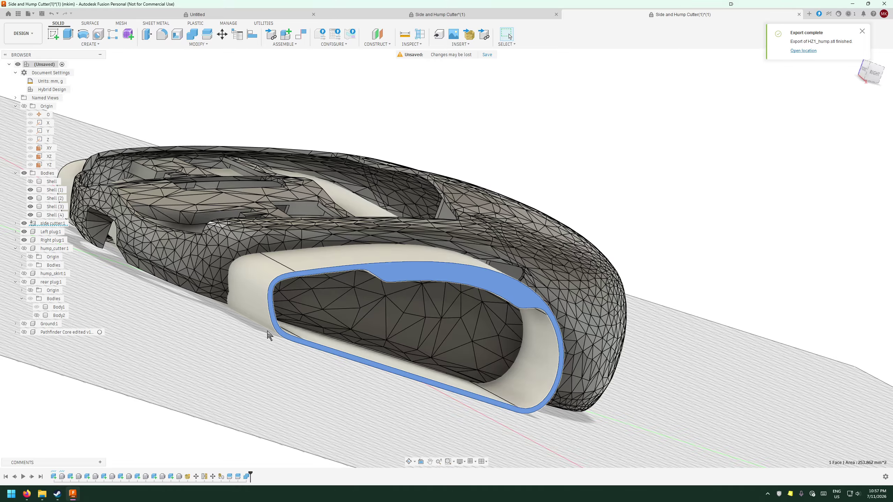
scroll(334, 323, "down", 2)
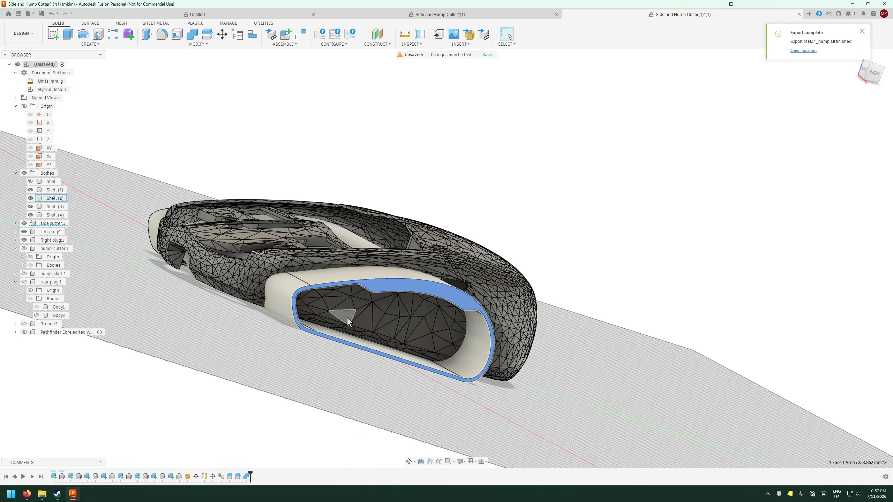
left_click(412, 466)
left_click_drag(383, 415, 365, 385)
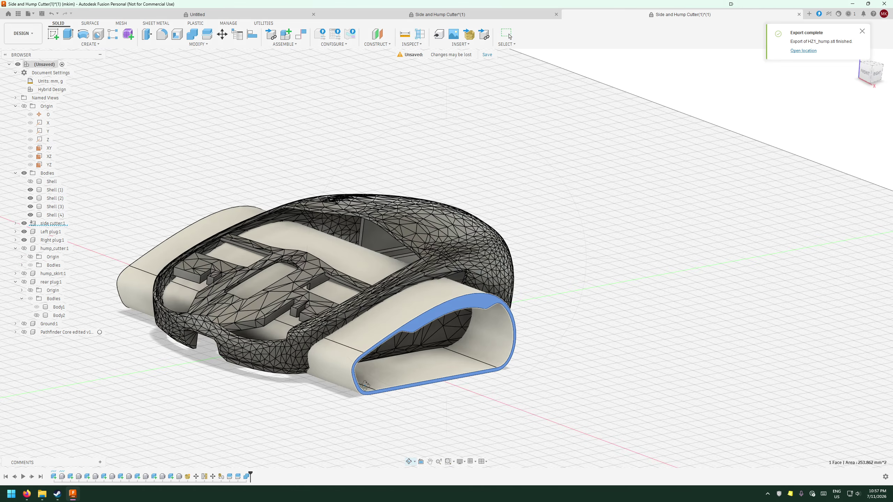
left_click(506, 35)
- Expand the side cutter component's bodies and select its Body1
left_click(15, 224)
left_click(22, 240)
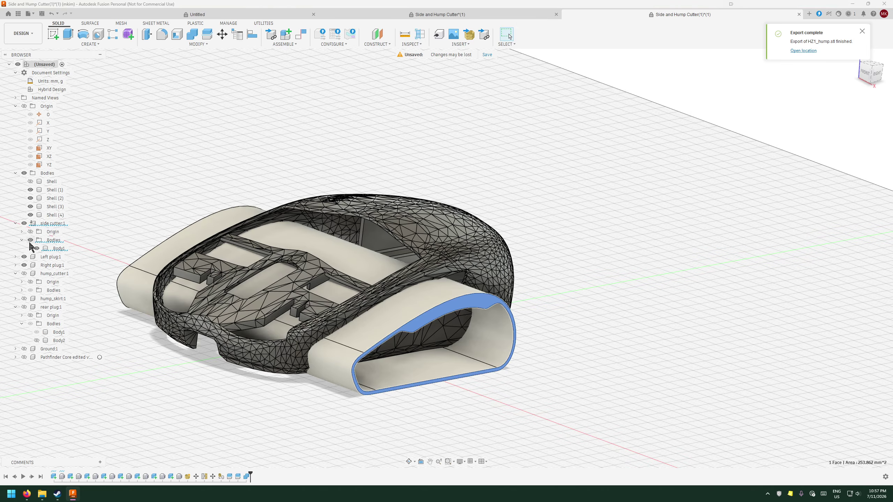
left_click(56, 249)
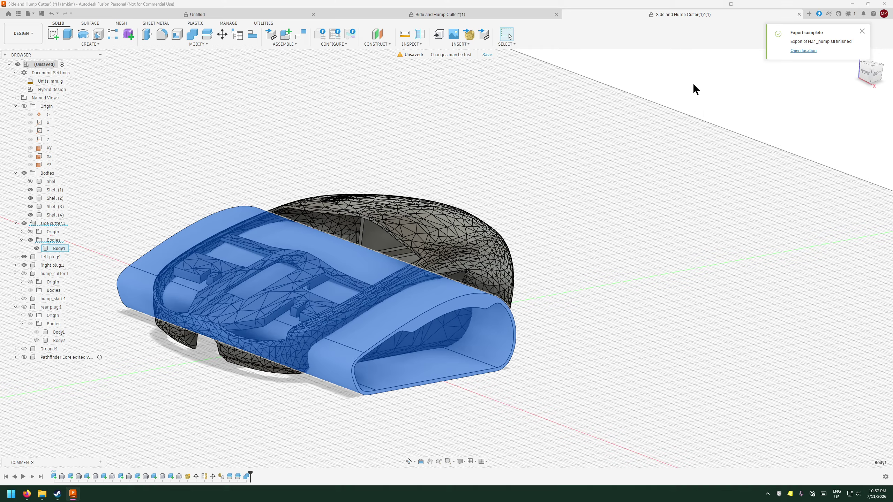
left_click(222, 36)
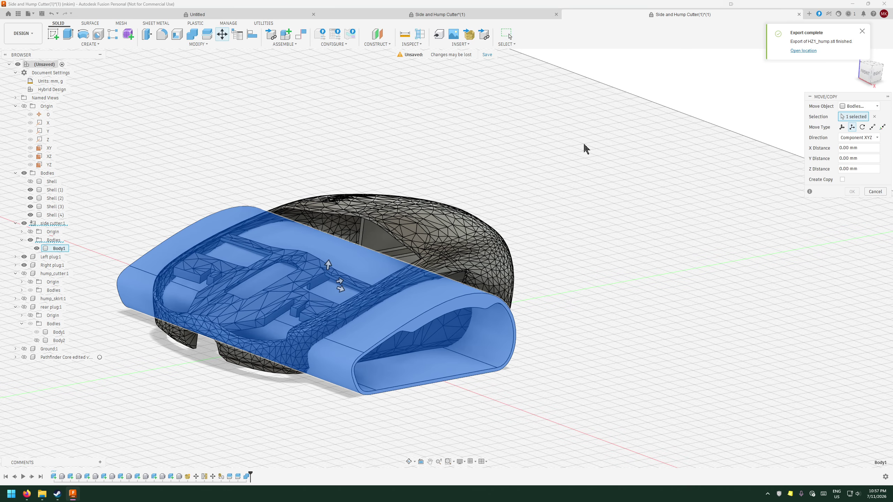
middle_click_drag(673, 247, 515, 265)
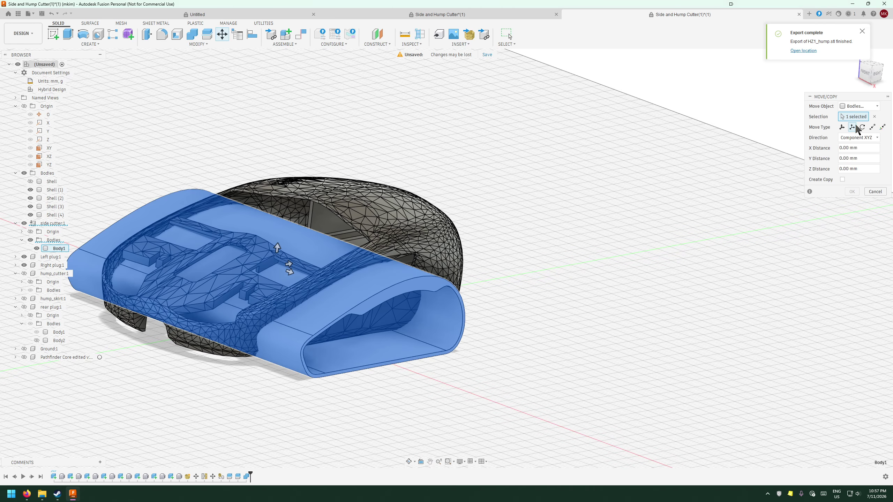
left_click(409, 462)
left_click_drag(351, 334, 360, 383)
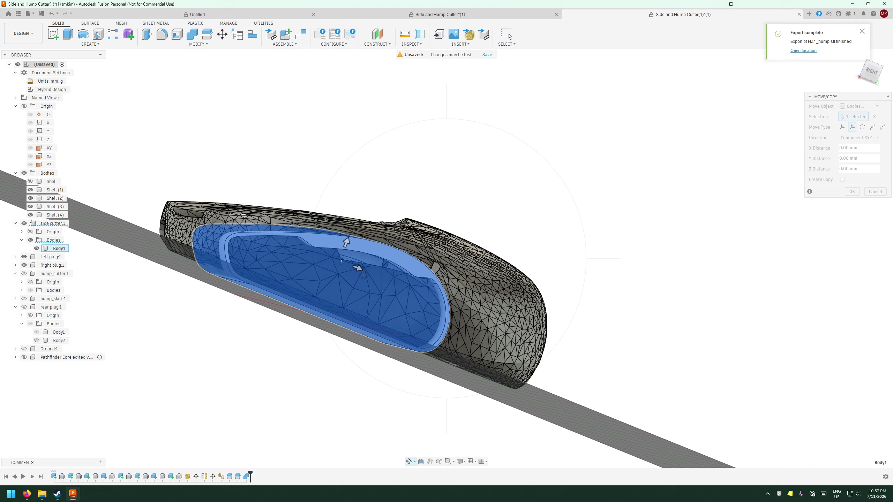
key("Escape")
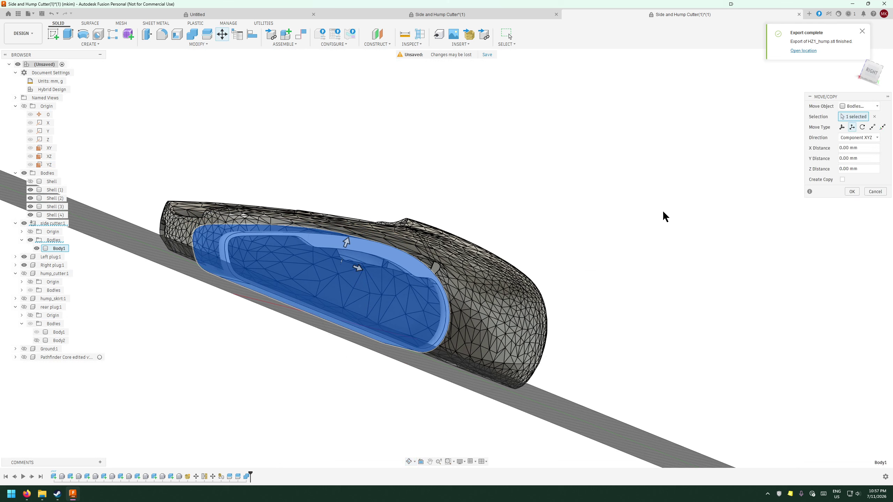
left_click_drag(358, 268, 379, 277)
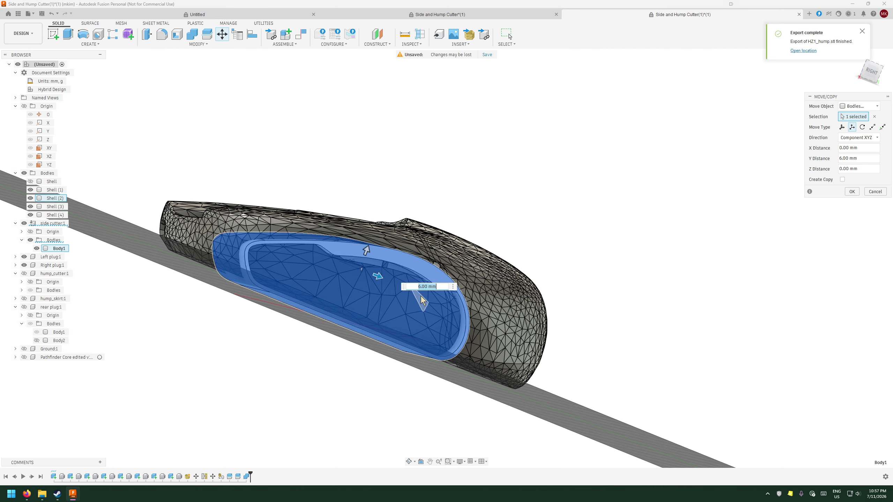
left_click_drag(418, 295, 380, 345)
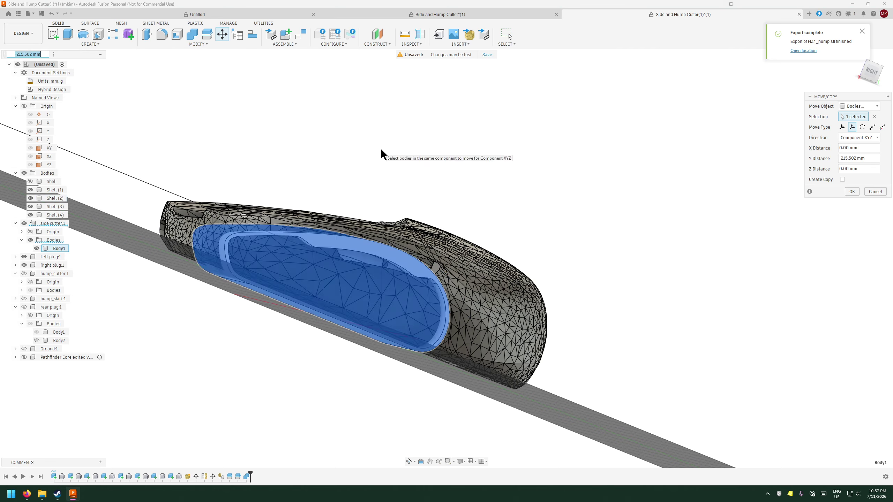
key("Return")
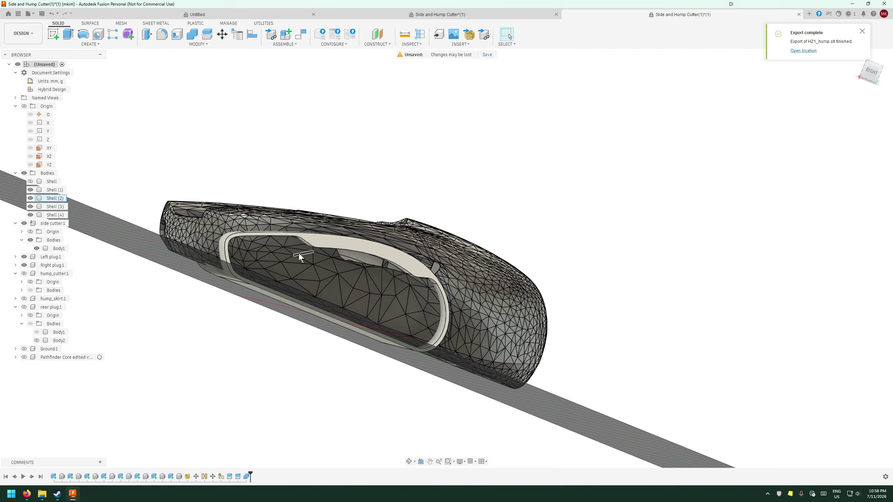
- Move the side cutter's Body1 6 mm along the Y direction, toward the rear of the mouse shell
left_click(506, 39)
left_click(59, 249)
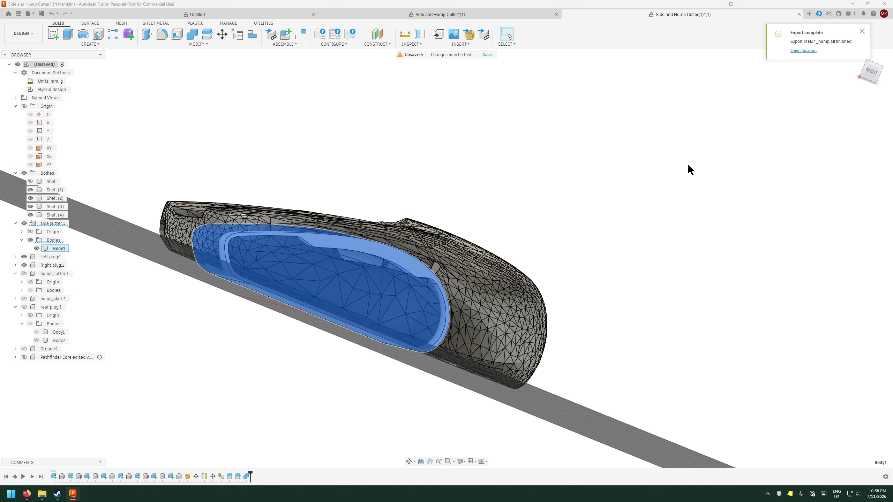
left_click(222, 35)
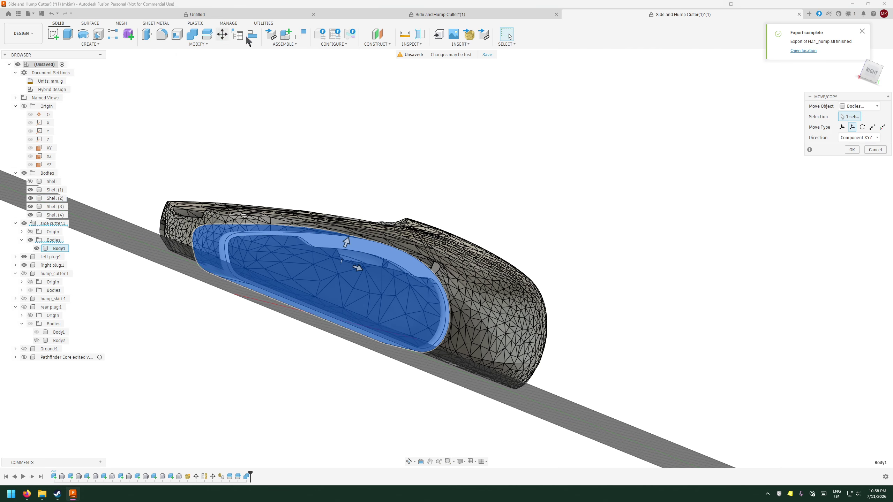
left_click(852, 127)
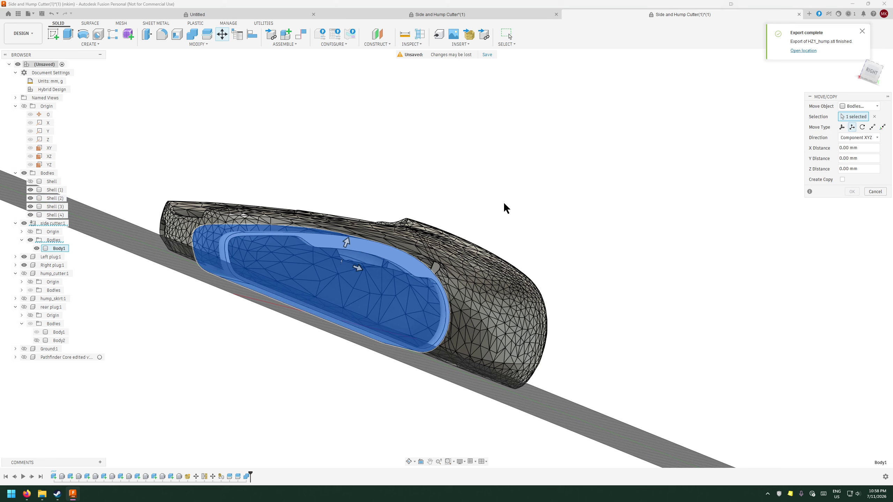
left_click(357, 269)
left_click_drag(358, 269, 375, 276)
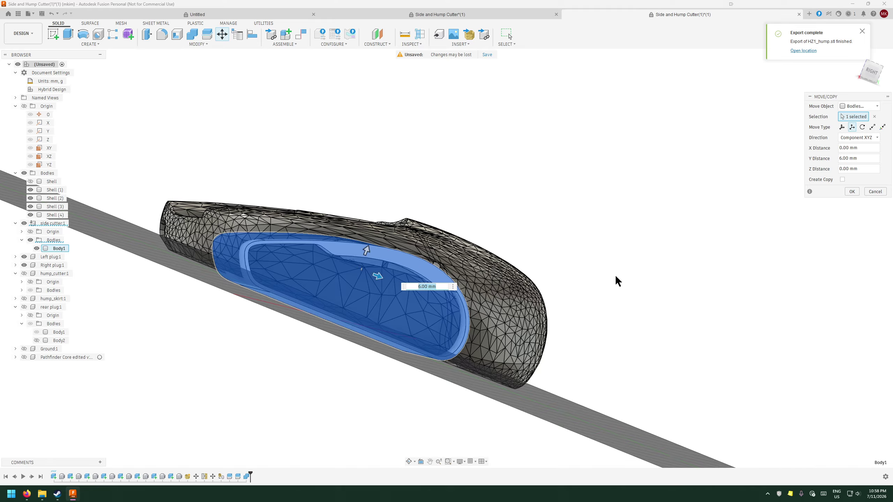
left_click(852, 192)
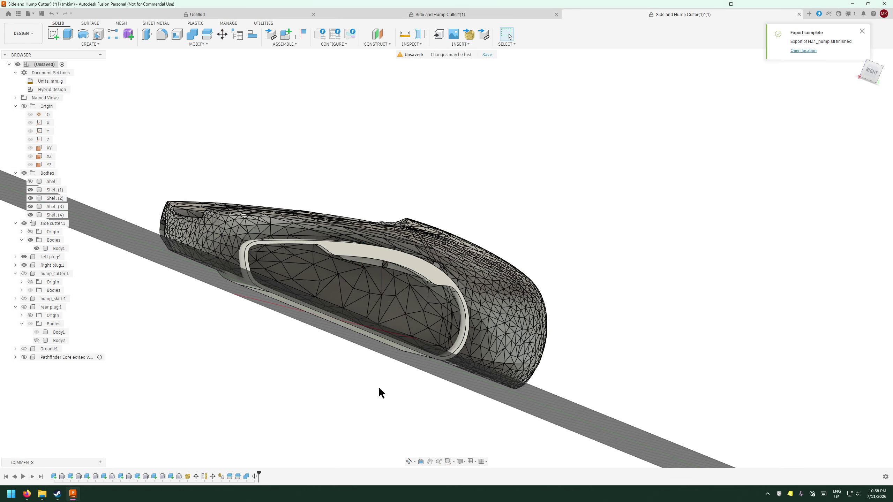
- Split Shell (1), Shell (2), Shell (3) and Shell (4) using the side cutter's Body1 as the splitting tool
middle_click_drag(380, 389, 239, 177, "shift")
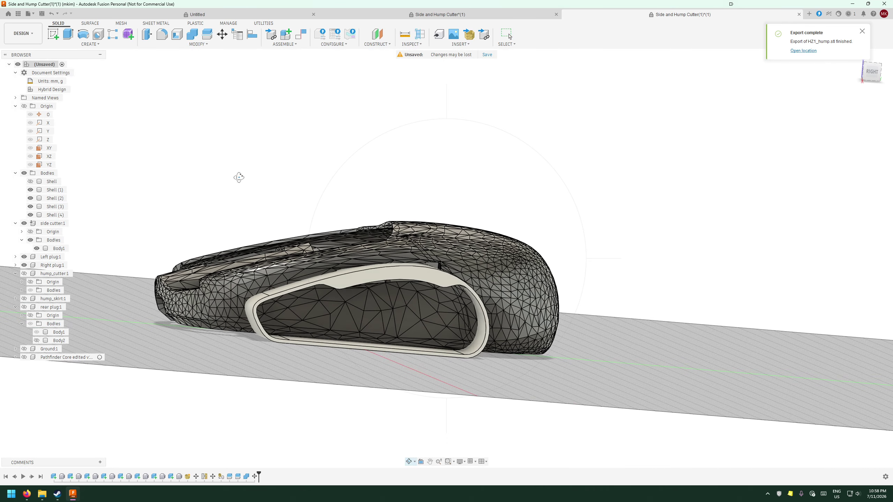
left_click(207, 35)
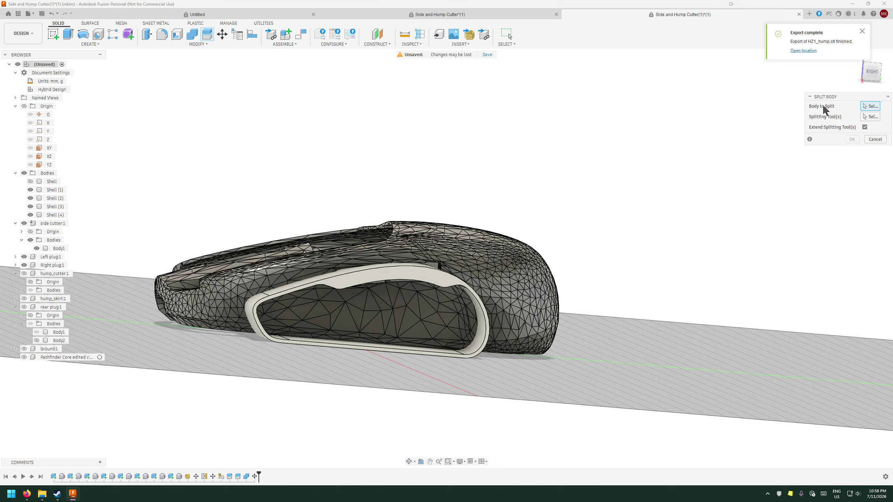
left_click(400, 321)
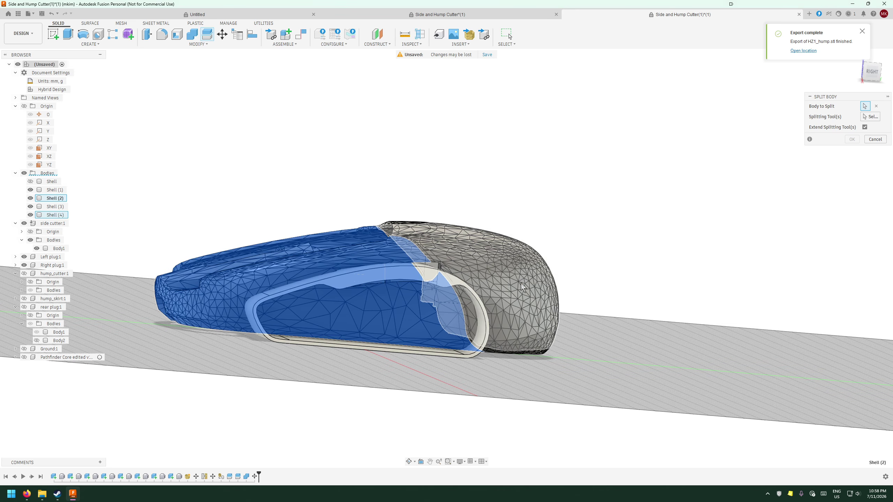
left_click(521, 283)
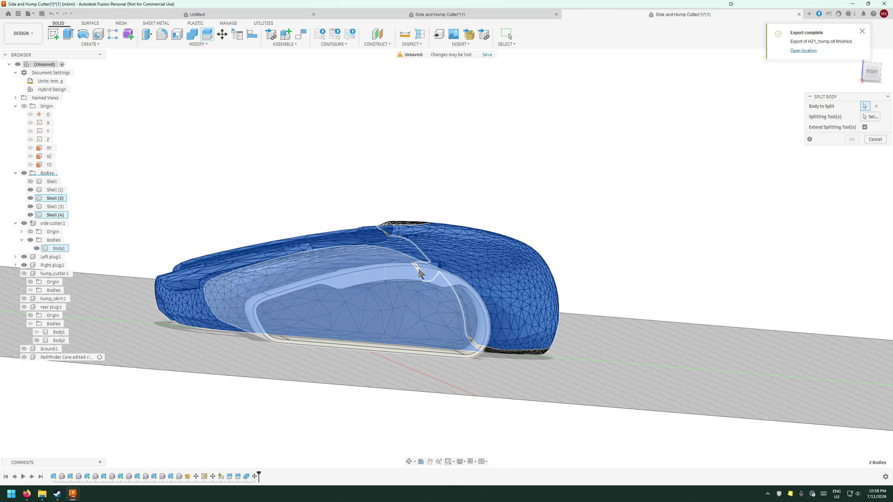
left_click(53, 207)
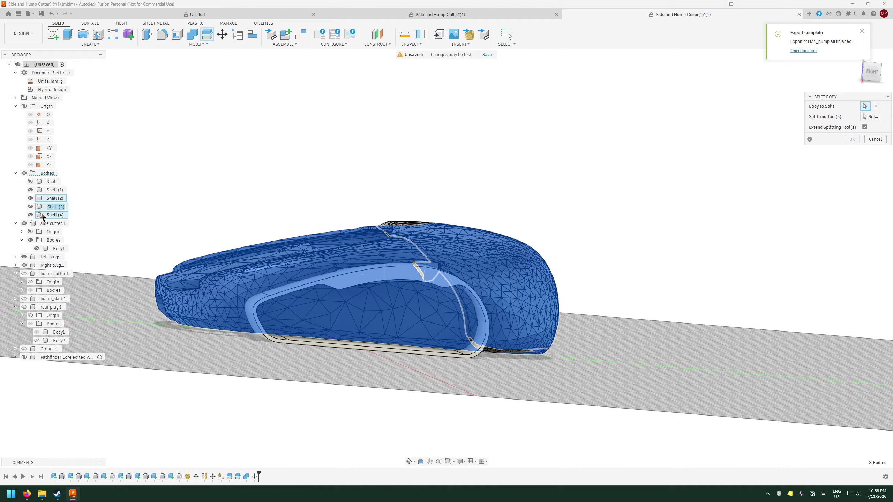
left_click(53, 190, "ctrl")
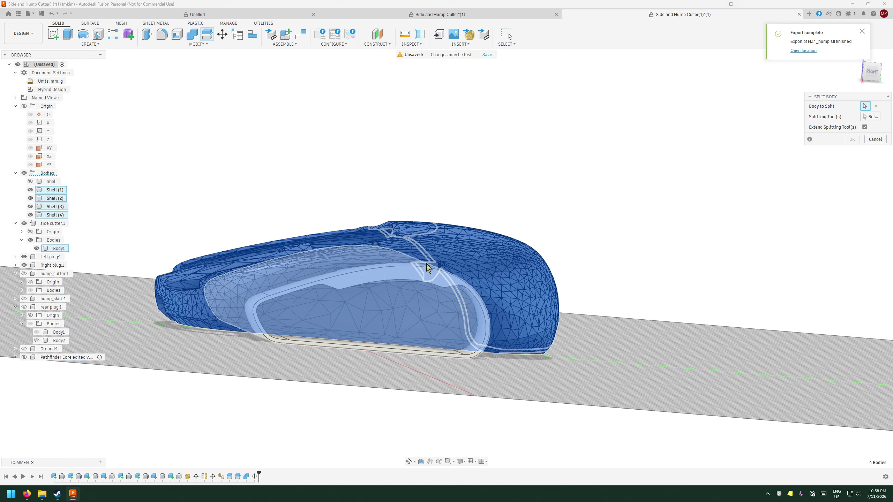
left_click(870, 117)
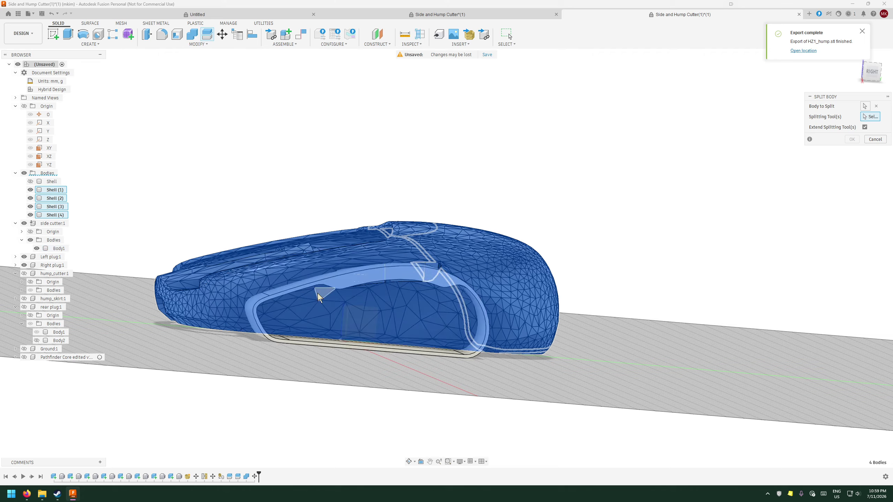
left_click(340, 291)
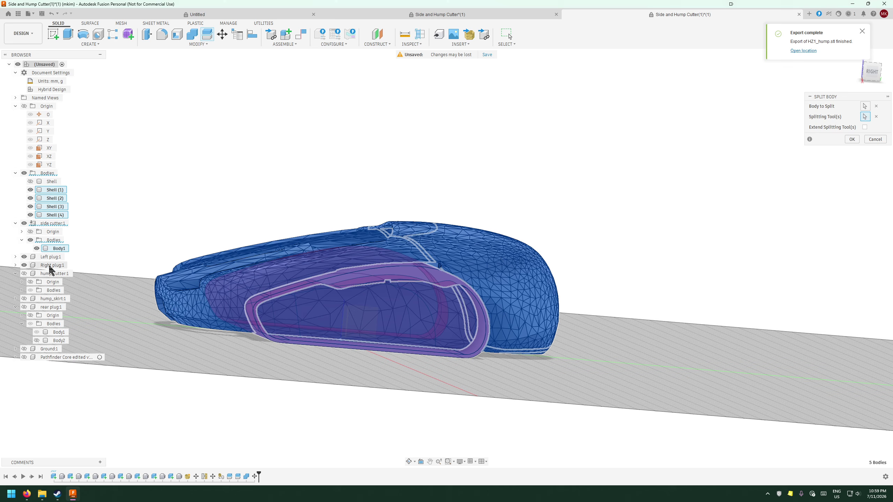
double_click(56, 248)
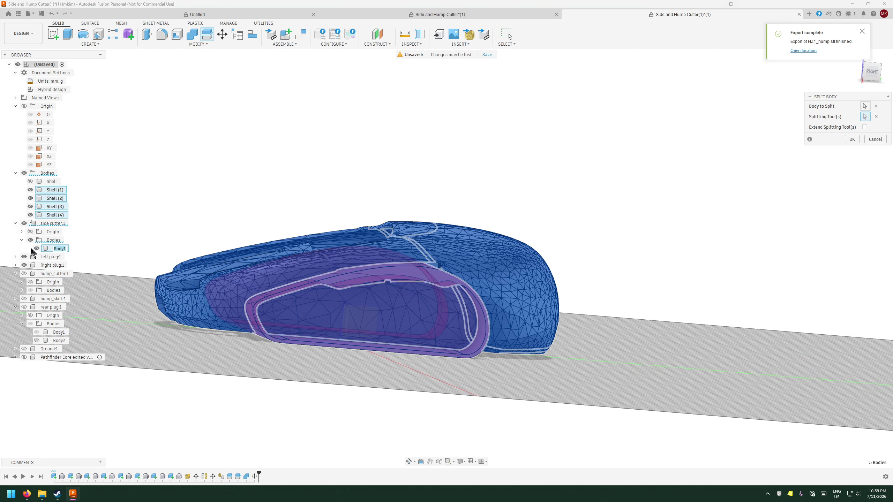
key("Escape")
key("Return")
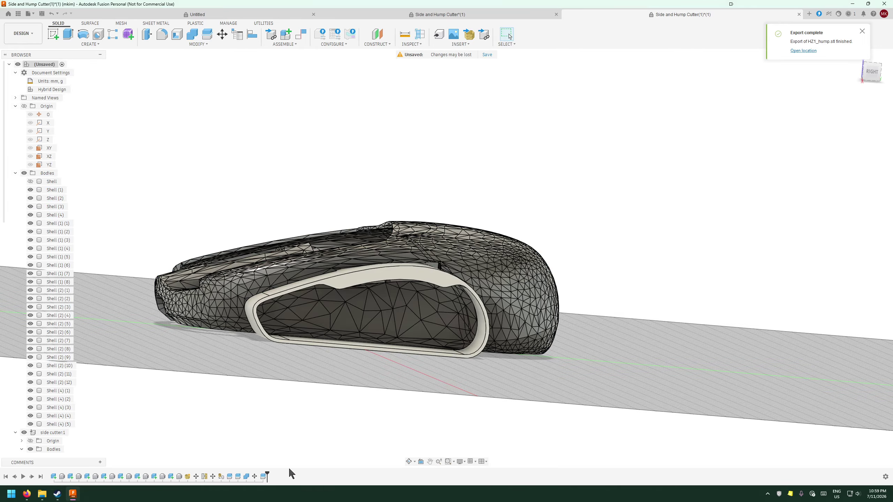
- Hide the large outer hump piece, Shell (4) (5)
left_click(409, 462)
left_click_drag(412, 454, 382, 389)
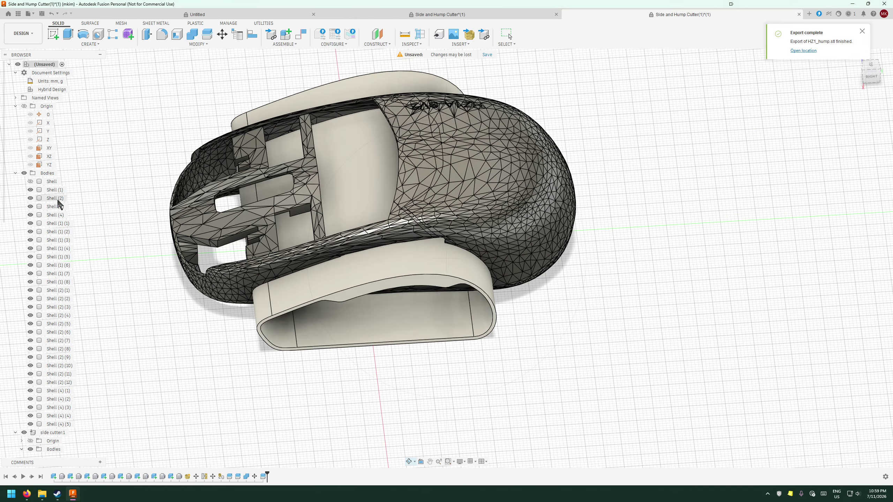
left_click(30, 424)
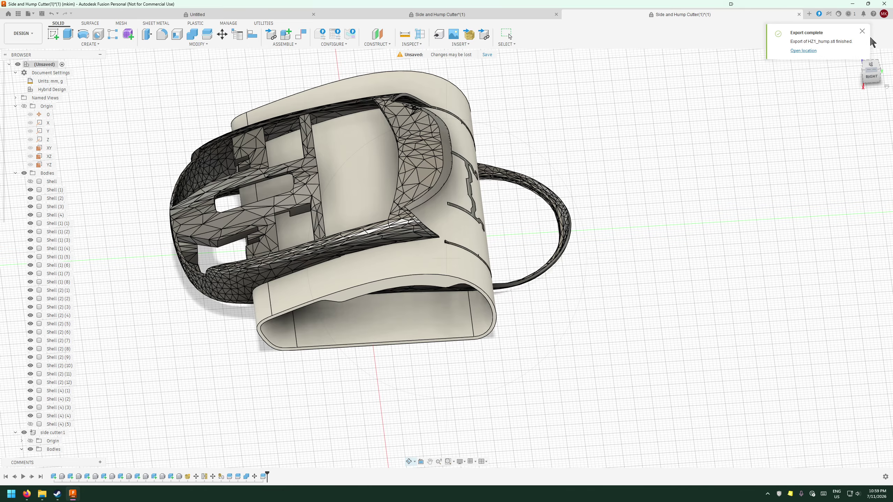
- Hide Shell (2), Shell (3) and Shell (4) while keeping Shell (1) shown
left_click(411, 462)
left_click_drag(409, 447, 412, 373)
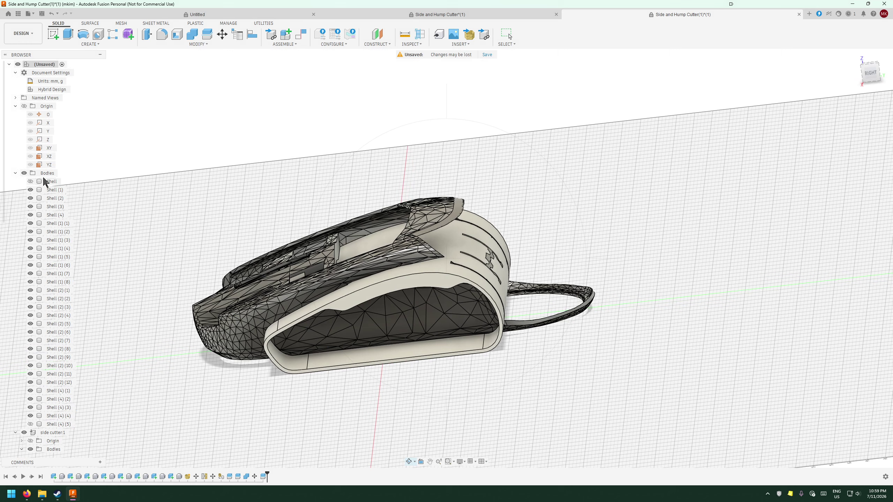
left_click(30, 189)
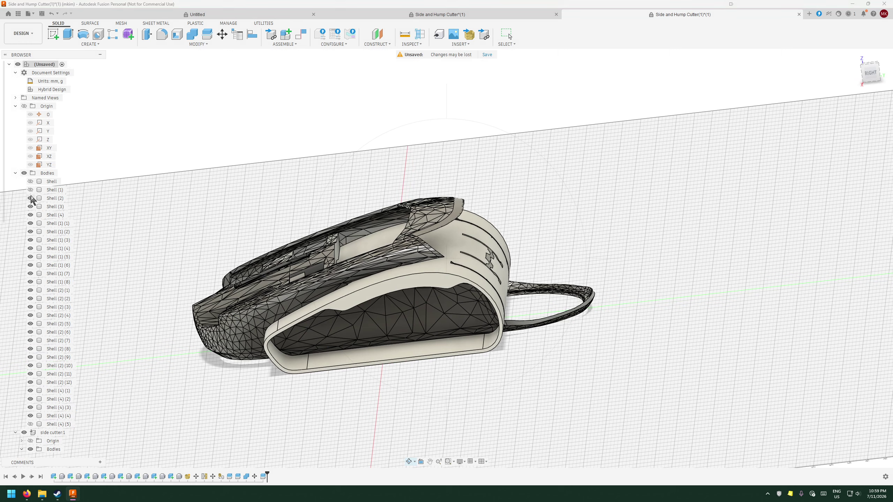
left_click(30, 190)
left_click(30, 198)
left_click(31, 207)
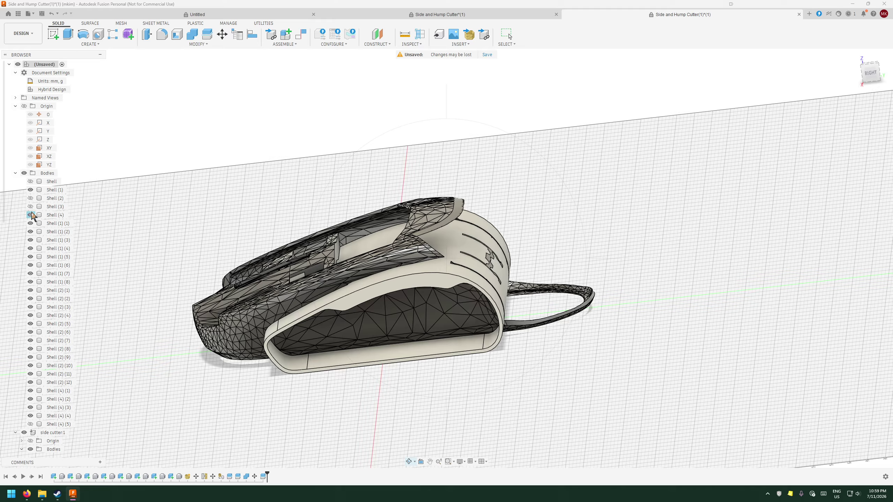
left_click(31, 215)
- Hide the split pieces Shell (1) (1) through Shell (1) (7)
left_click(30, 223)
left_click(30, 232)
left_click(31, 240)
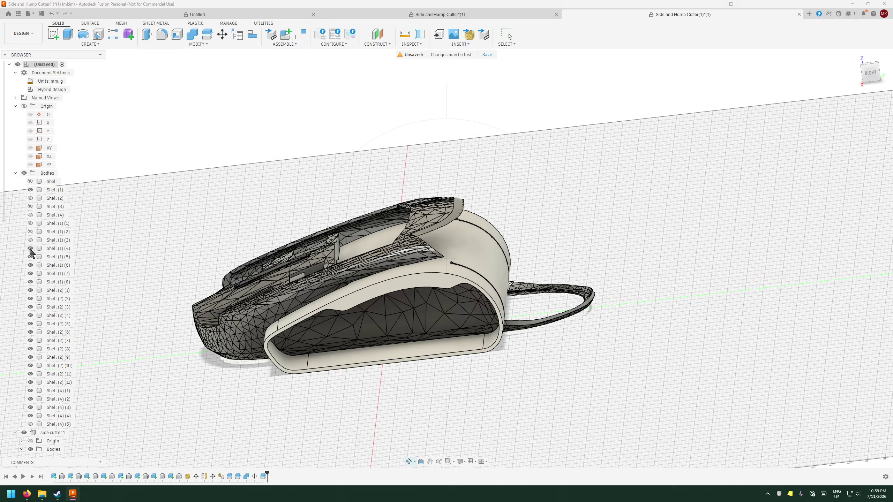
left_click(30, 248)
left_click(30, 257)
left_click(30, 265)
left_click(30, 274)
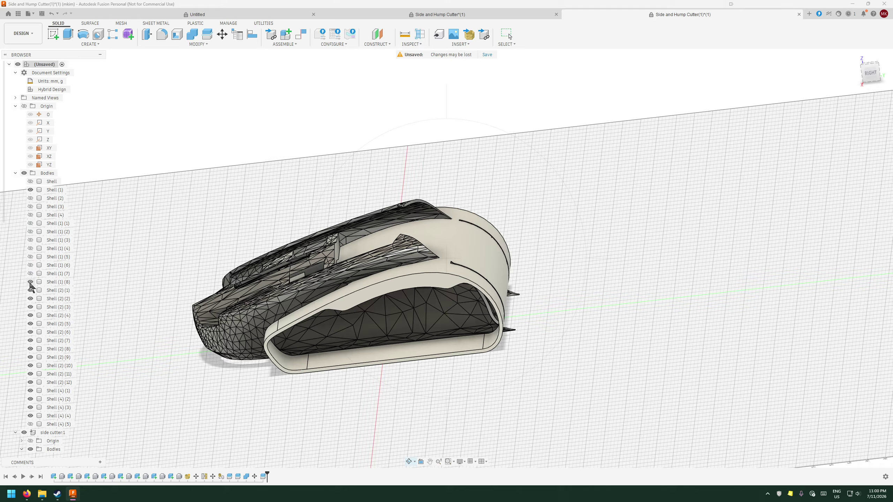
- Hide Shell (1) (8) and the split pieces Shell (2) (1) through Shell (2) (12), keeping only Shell (2) (9) of them shown
left_click(30, 307)
left_click(31, 316)
left_click(31, 341)
left_click(31, 349)
left_click(31, 358)
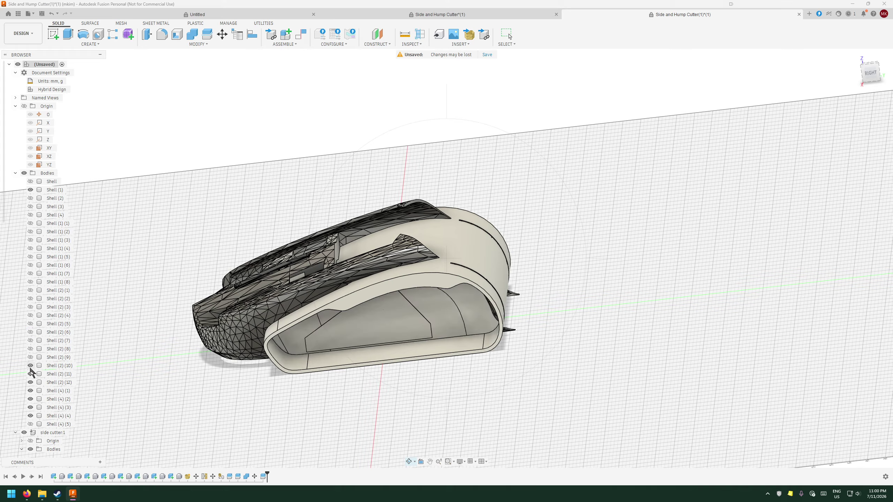
left_click(31, 358)
left_click(30, 366)
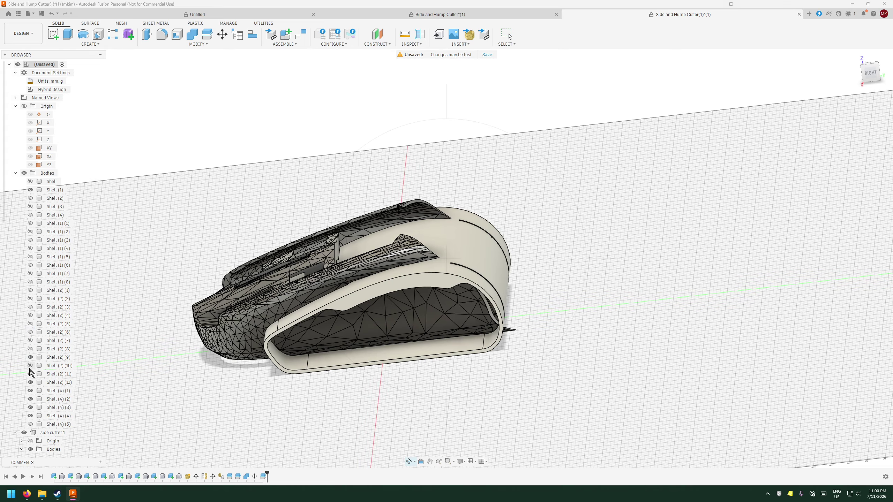
left_click(30, 366)
left_click(31, 382)
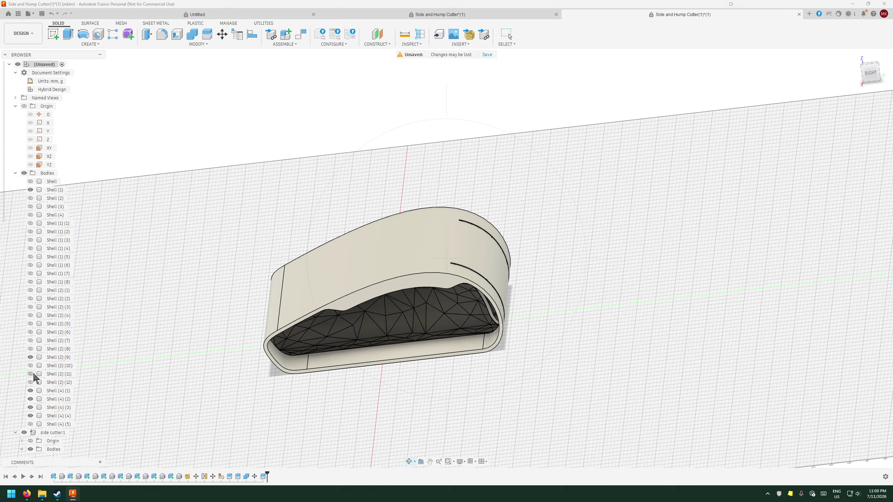
right_click(409, 260)
key("Escape")
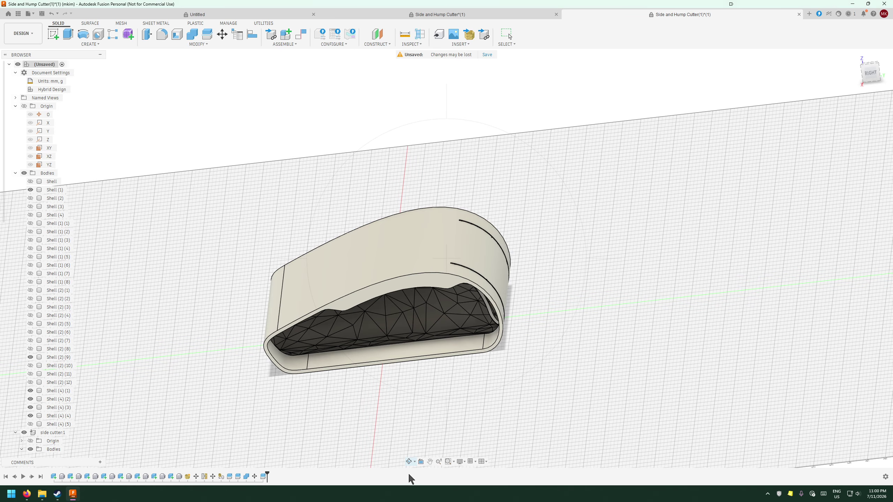
- Toggle the visibility of Shell (4) (1) through Shell (4) (5) one by one to examine which split piece each is
middle_click_drag(411, 454, 407, 401, "shift")
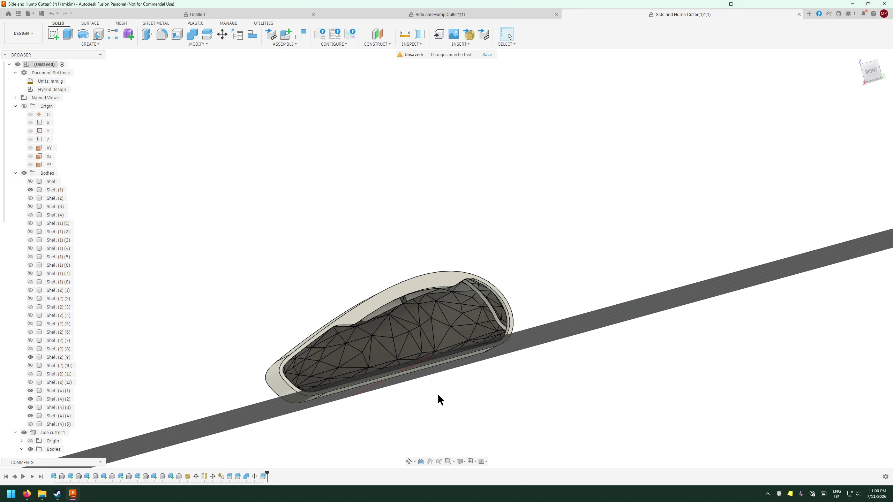
left_click(31, 415)
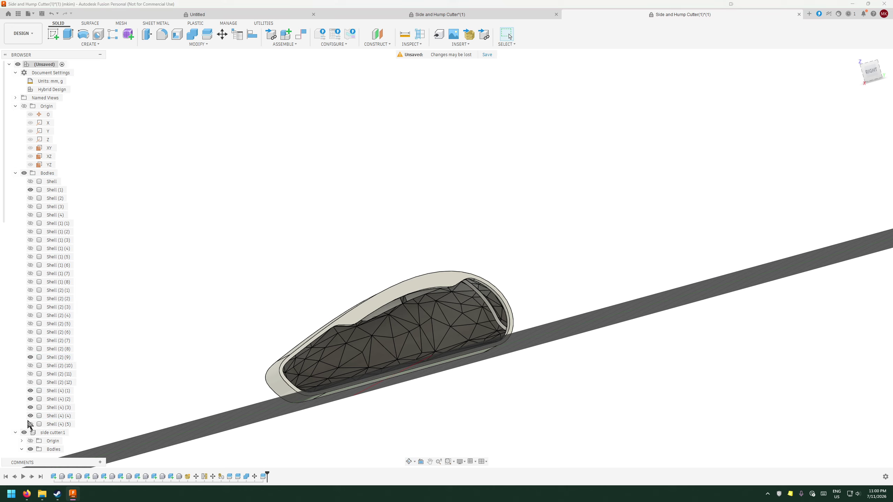
left_click(30, 425)
left_click(31, 416)
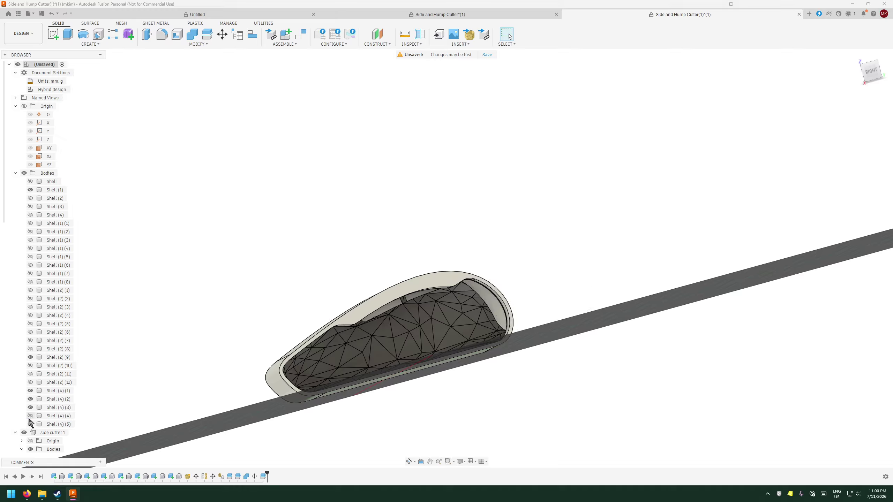
left_click(30, 416)
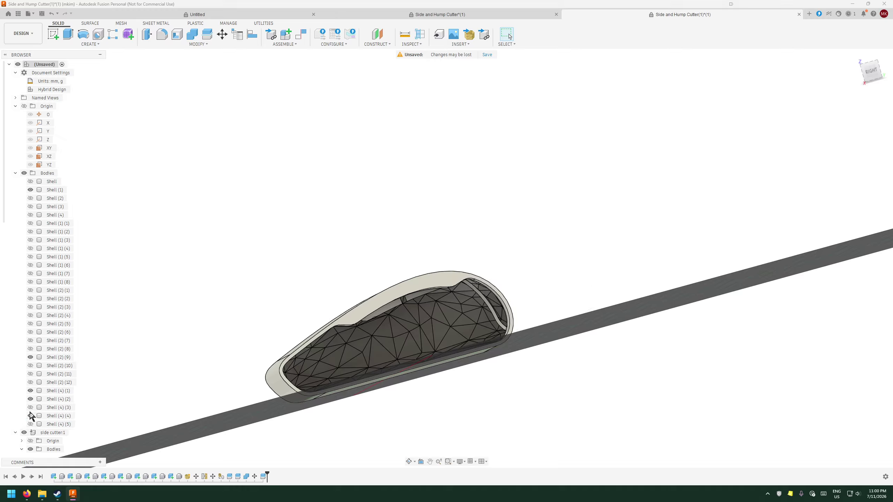
left_click(31, 417)
left_click(30, 416)
left_click(31, 399)
left_click(30, 392)
left_click(30, 399)
left_click(409, 461)
left_click_drag(422, 437, 474, 306)
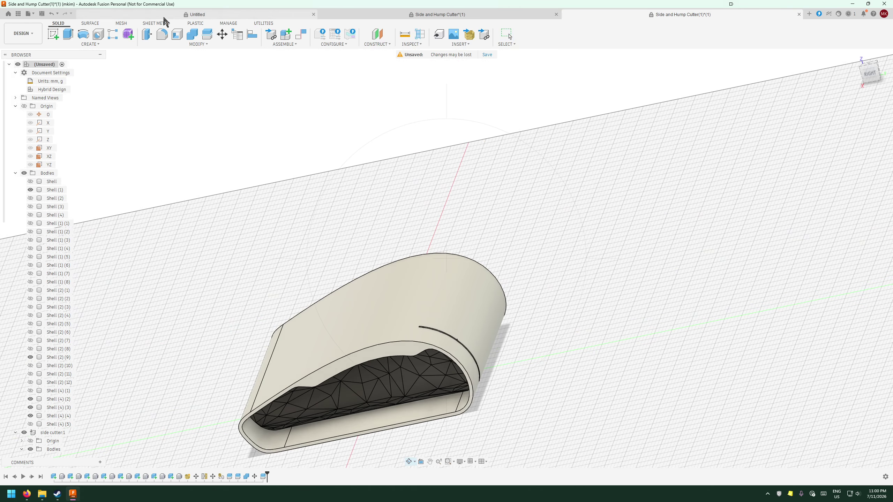
- Close the Side and Hump Cutter(1) and Side and Hump Cutter documents without saving
left_click(799, 14)
left_click(484, 255)
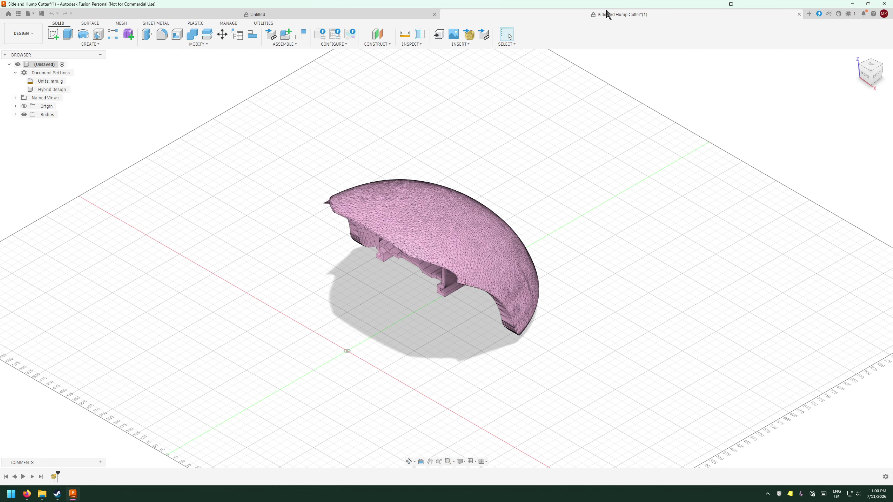
left_click(799, 14)
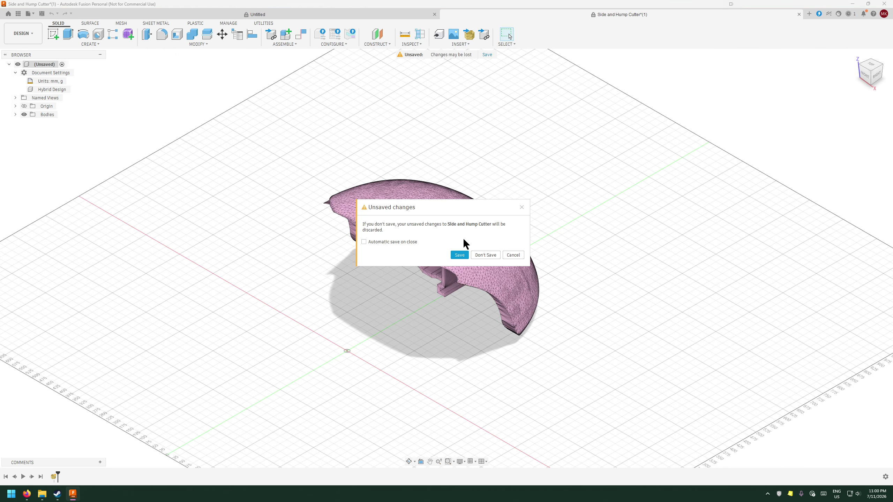
left_click(489, 257)
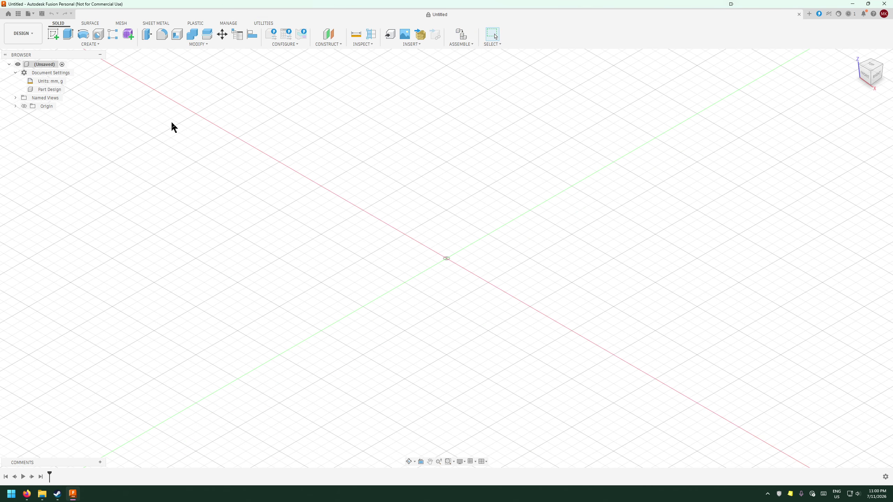
- Open the file Side and Hump Cutter(1).step from the computer's 3d Prints folder
left_click(28, 13)
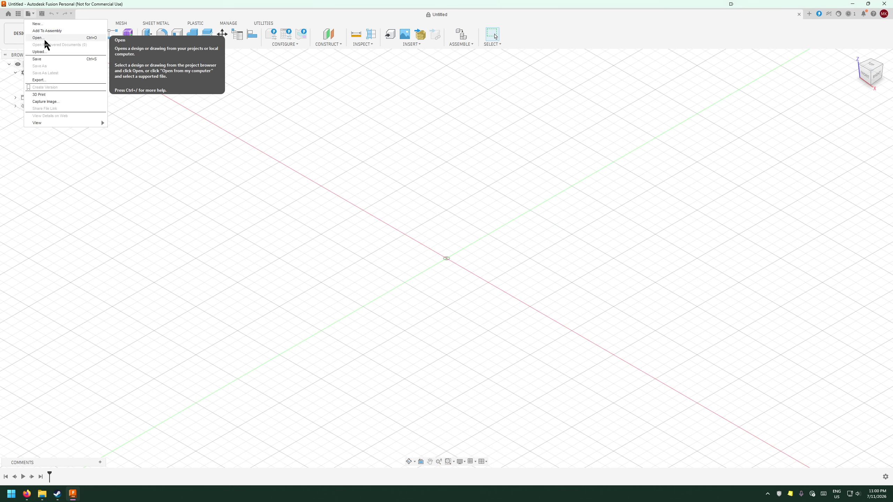
left_click(44, 38)
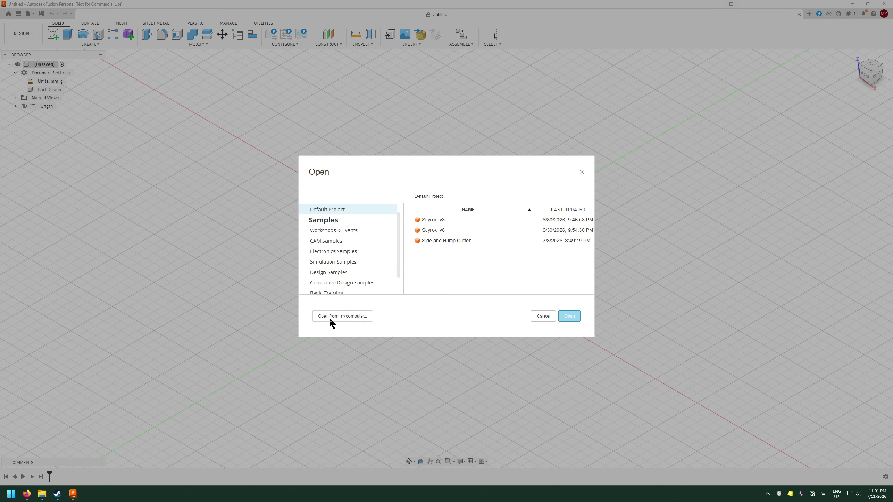
left_click(342, 316)
scroll(235, 174, "down", 8)
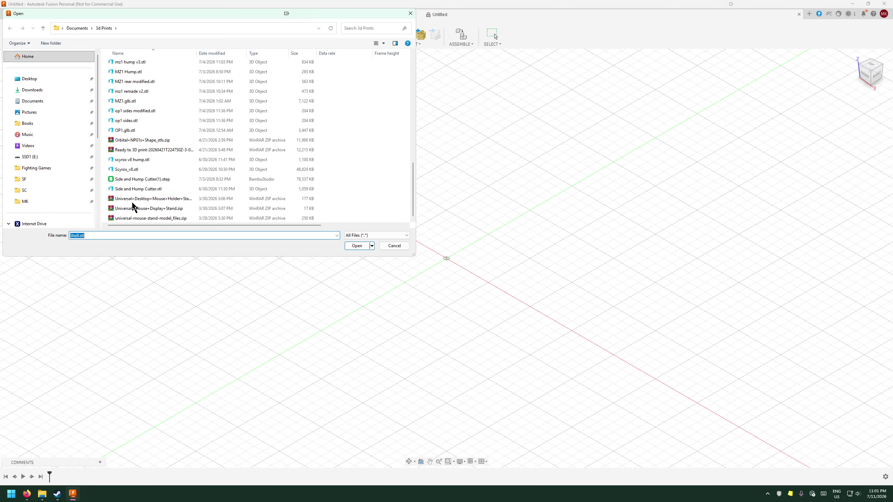
double_click(168, 179)
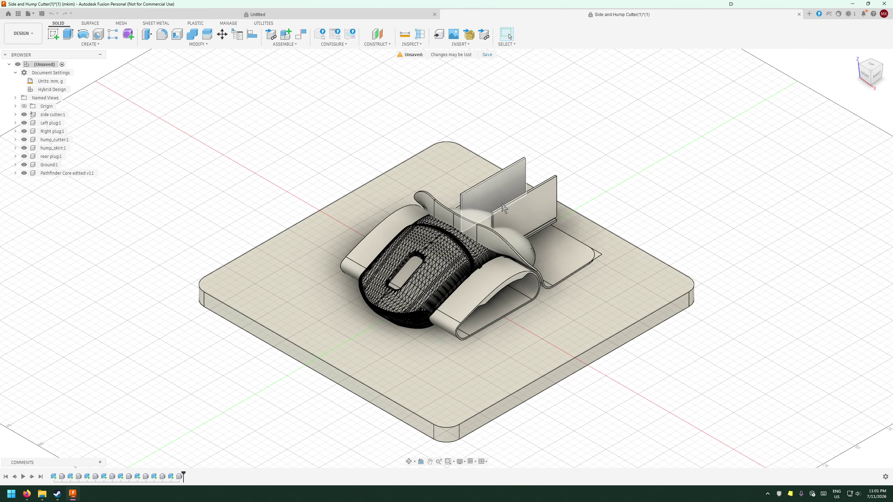
- Hide the hump_cutter, hump_skirt, rear plug, Ground and Pathfinder Core edited v11 components
left_click(24, 148)
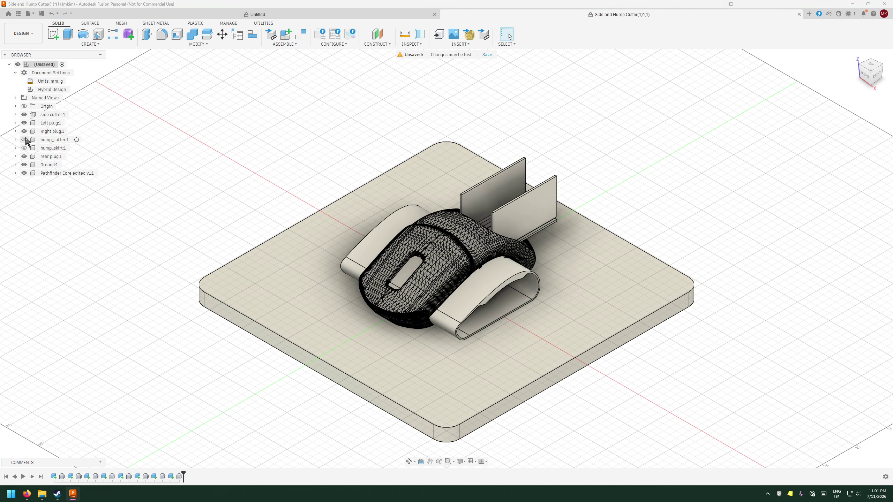
left_click(24, 157)
left_click(24, 165)
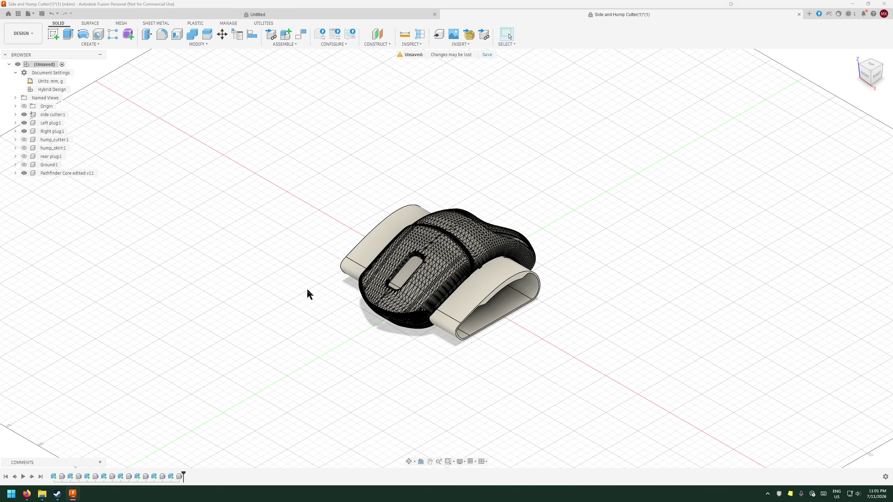
middle_click_drag(406, 424, 385, 408, "shift")
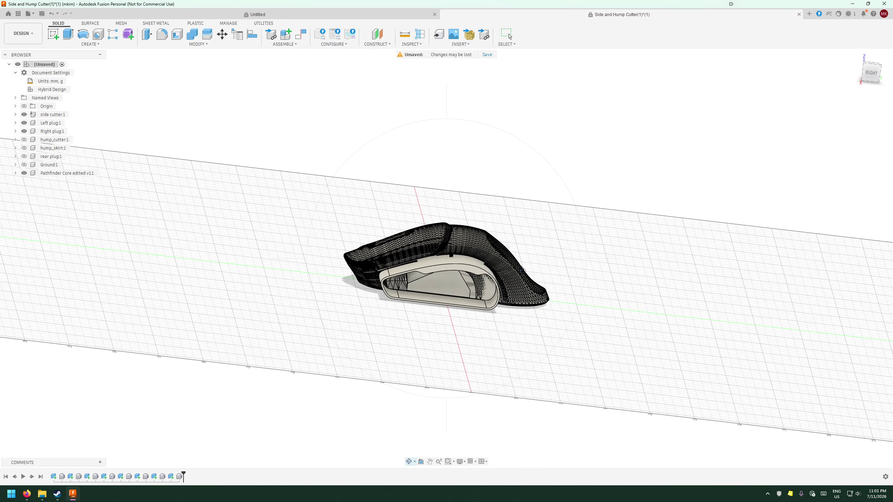
left_click(24, 173)
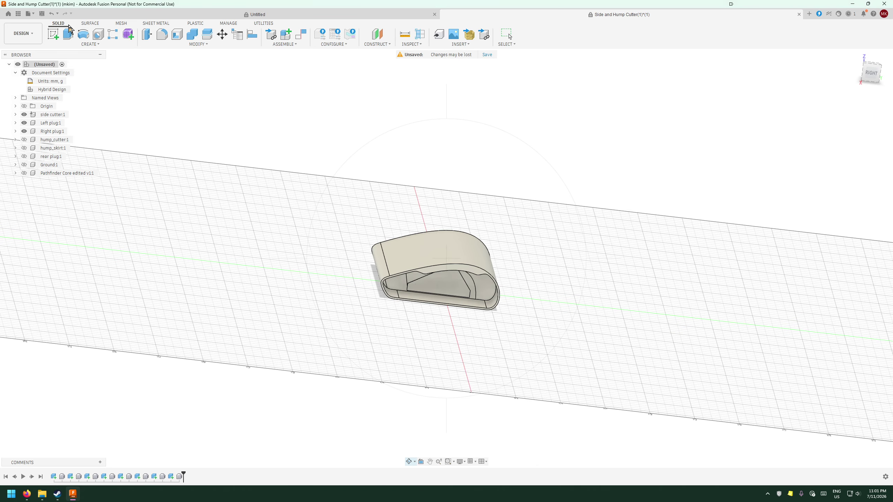
- Insert the mesh Shell.stl from the HZ1A-SV2 folder inside 3d Prints > HZ1-SV2 > HZ1-SV2
left_click(33, 13)
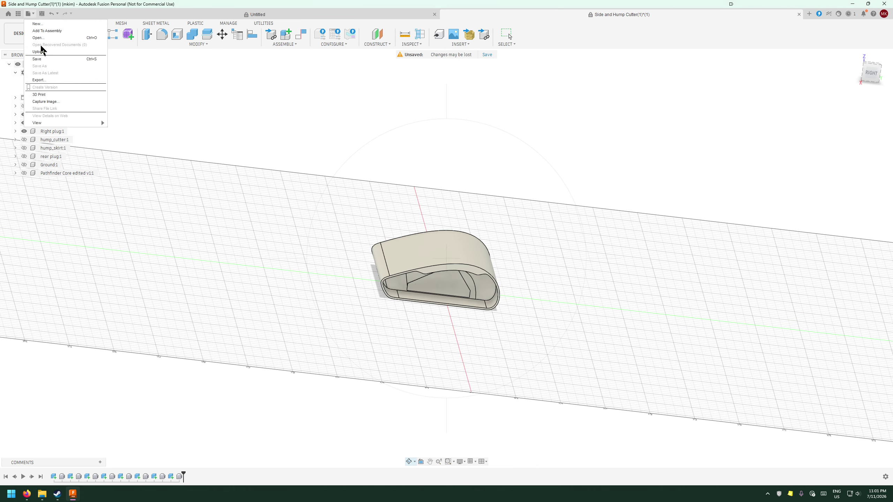
left_click(162, 40)
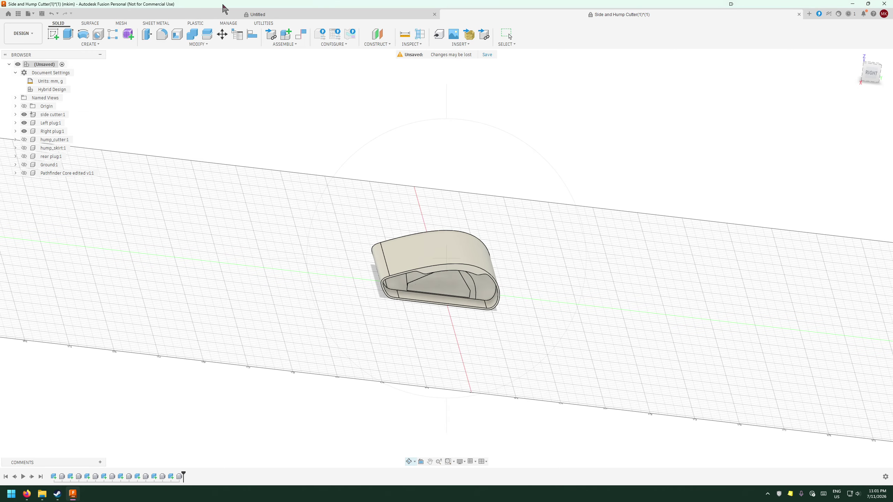
left_click(469, 44)
left_click(457, 122)
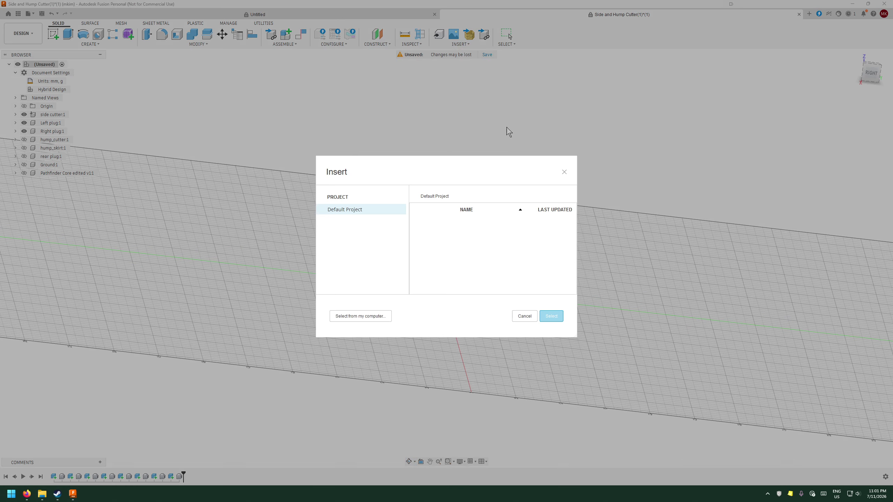
left_click(361, 316)
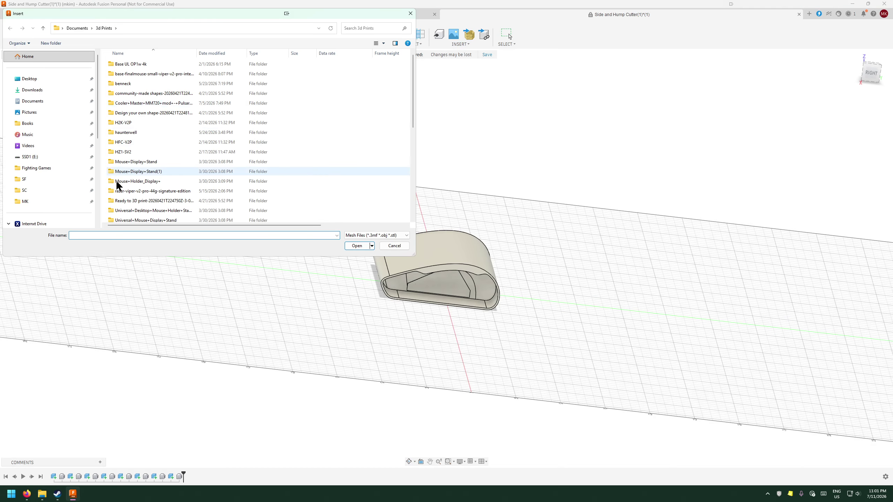
scroll(168, 174, "up", 2)
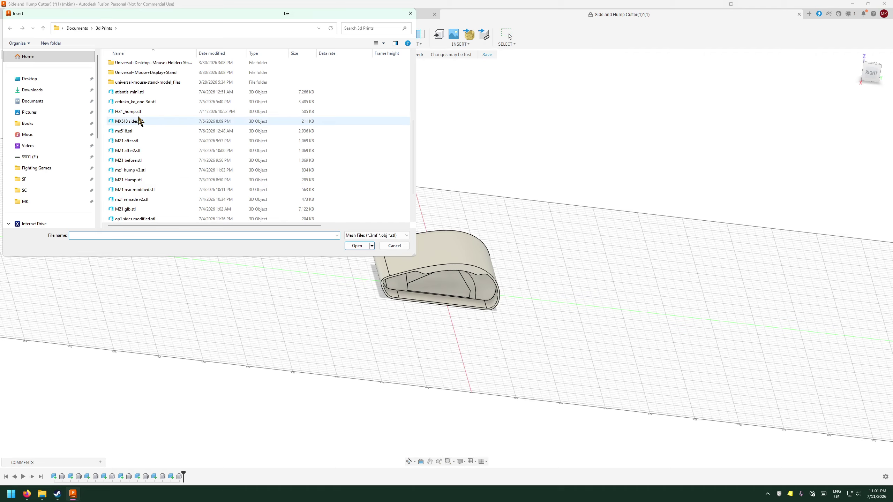
scroll(139, 169, "down", 2)
scroll(139, 141, "up", 7)
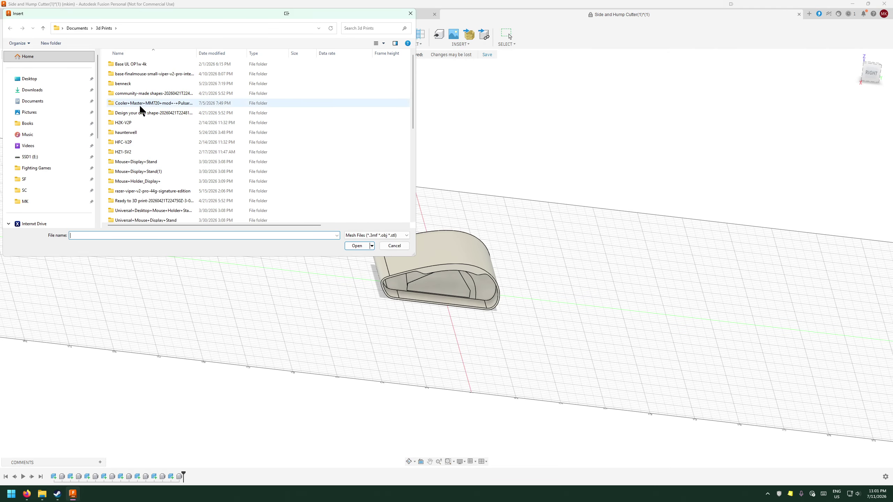
double_click(135, 151)
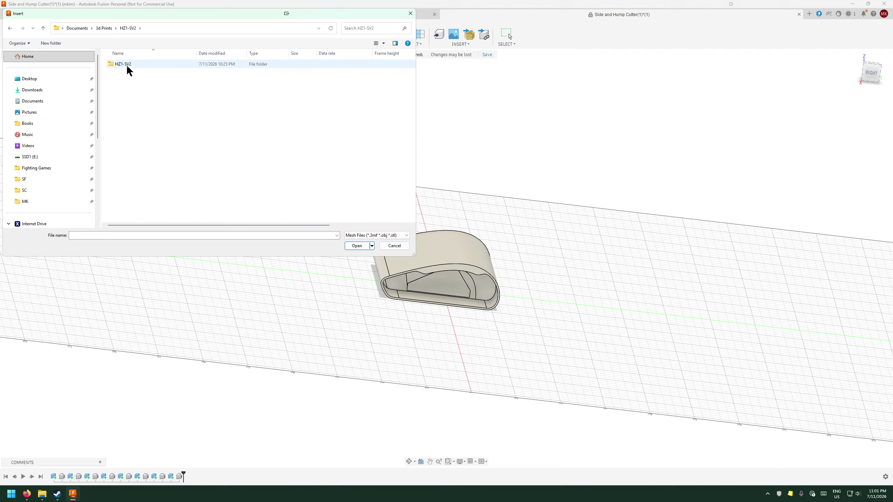
double_click(127, 65)
double_click(131, 65)
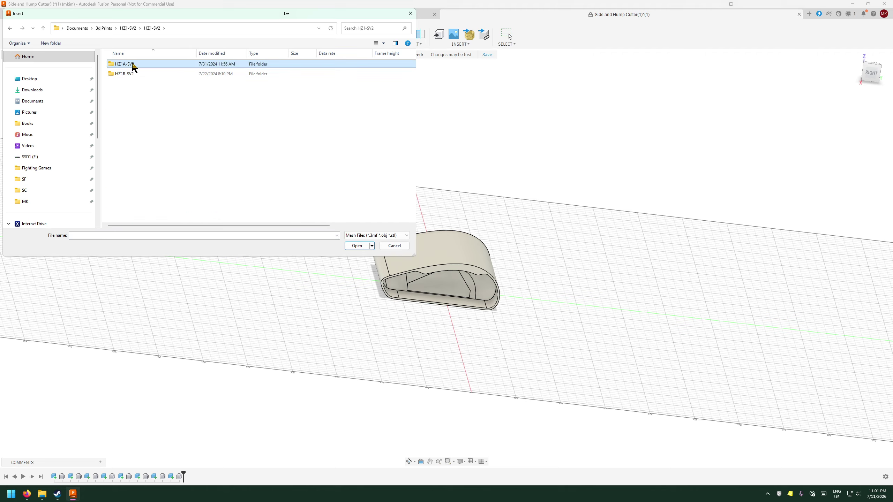
double_click(132, 91)
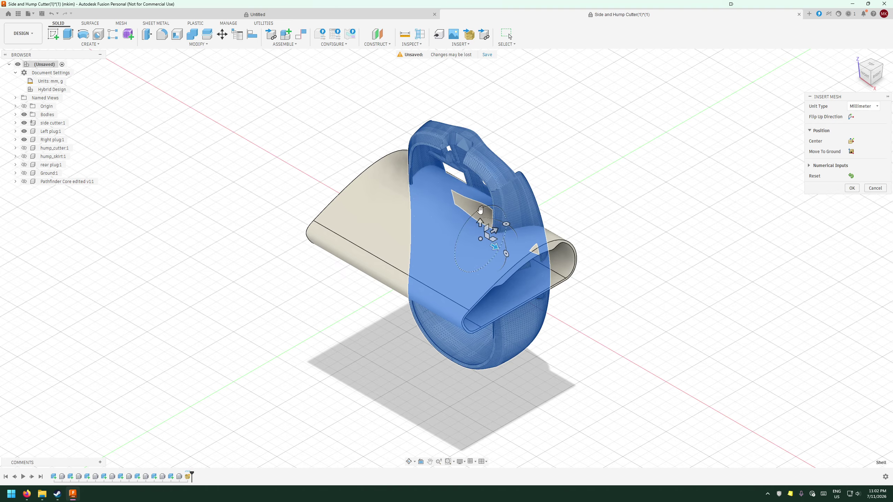
- Rotate the inserted shell mesh to lie flat, check it against the side cutter, and undo the insertion
left_click_drag(480, 209, 441, 264)
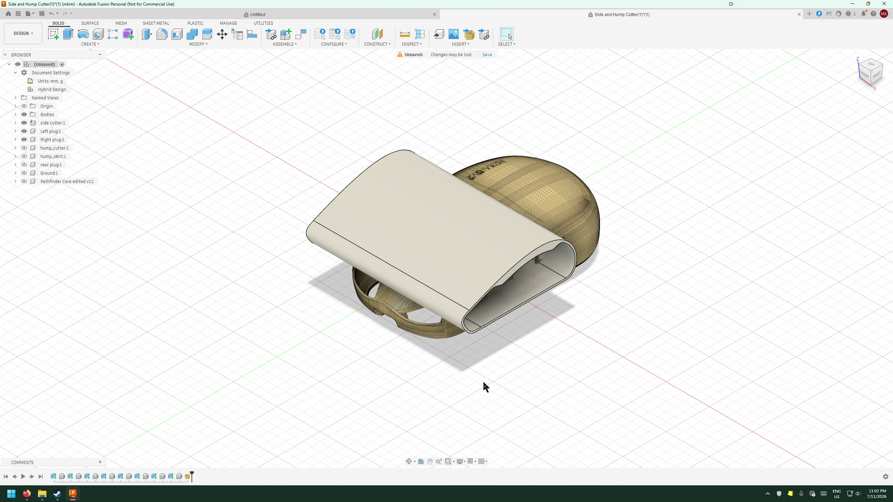
left_click(409, 461)
left_click_drag(407, 422, 393, 382)
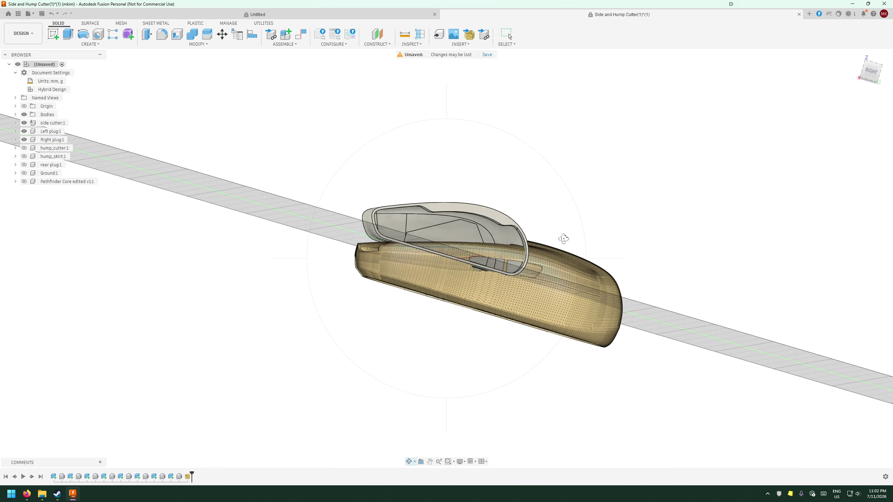
key("Escape")
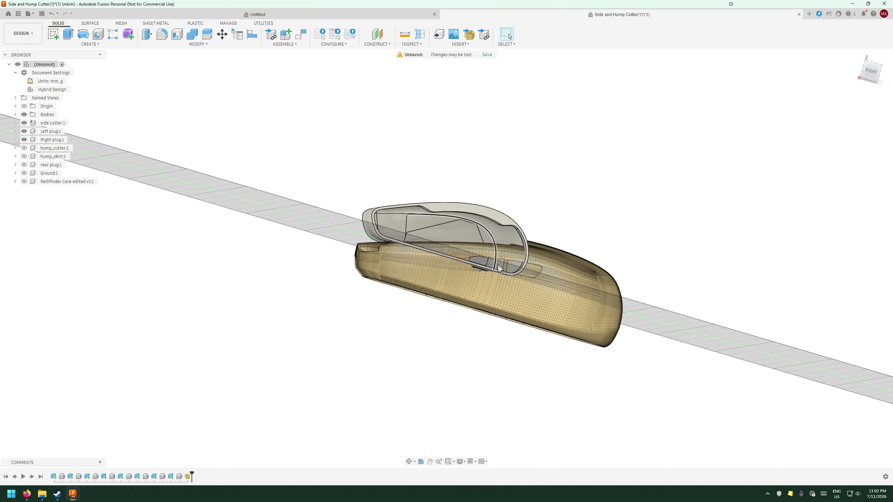
key("ctrl+z")
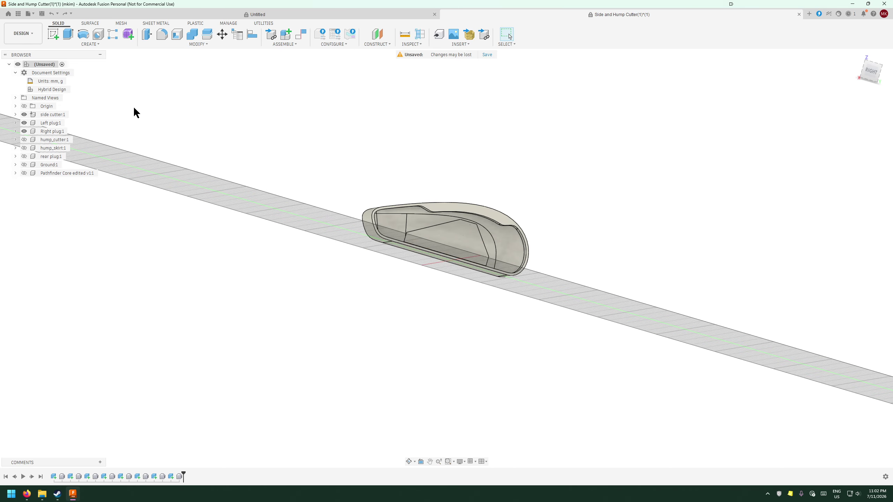
- Insert the mesh Shell.stl from the computer's HZ1A-SV2 folder in millimetres, centred on the origin
left_click(470, 35)
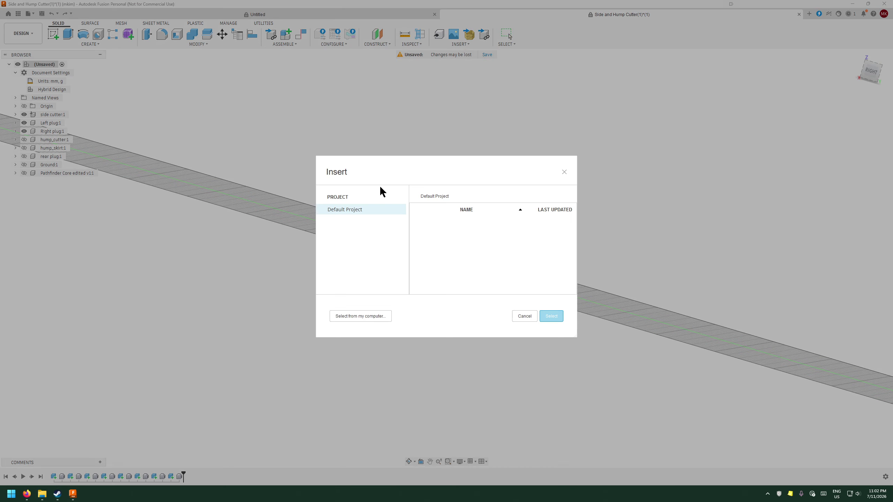
left_click(361, 316)
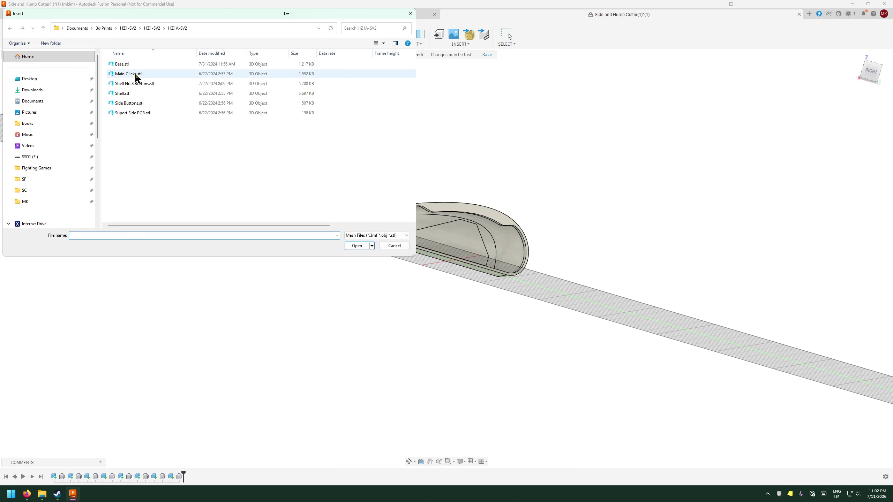
double_click(130, 93)
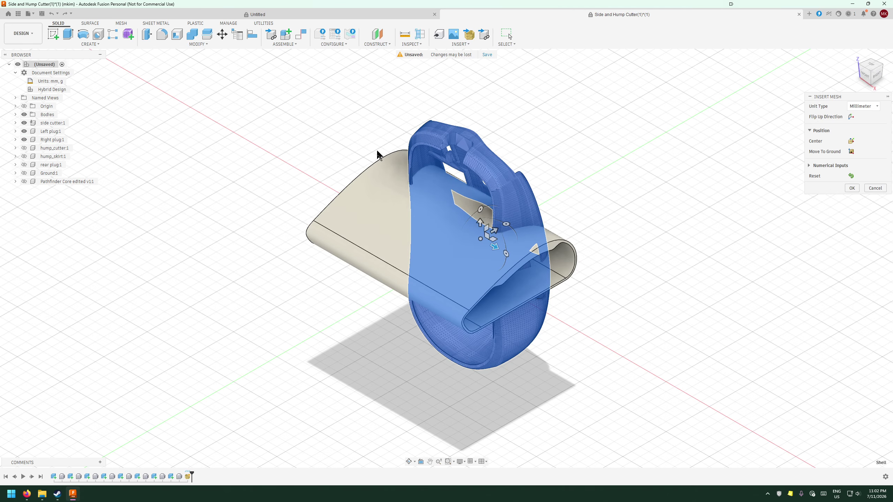
left_click(852, 141)
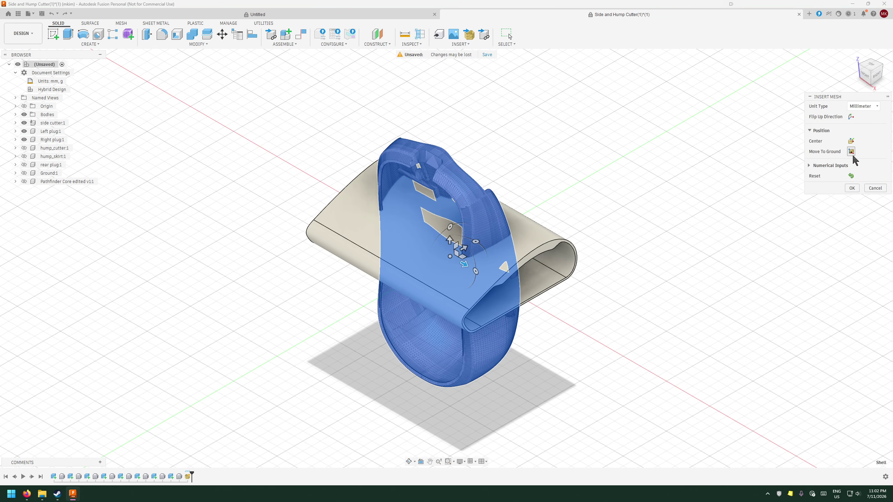
left_click(851, 152)
left_click(851, 151)
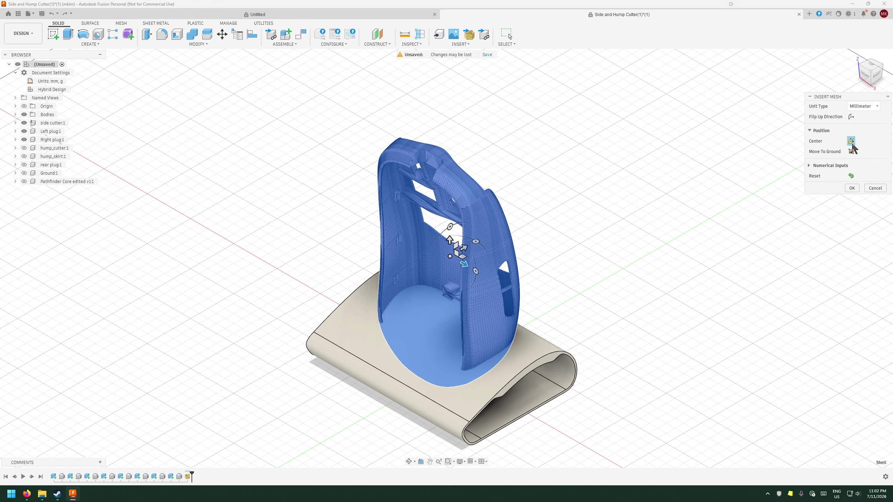
left_click(851, 152)
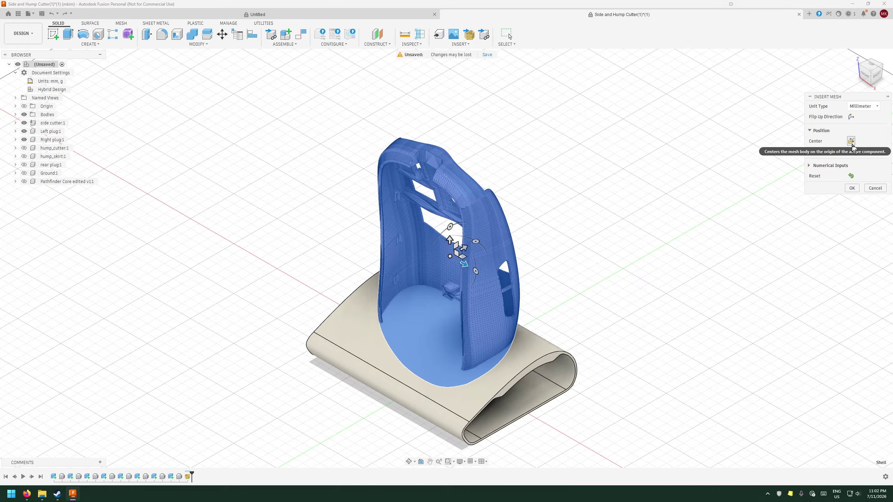
left_click(851, 153)
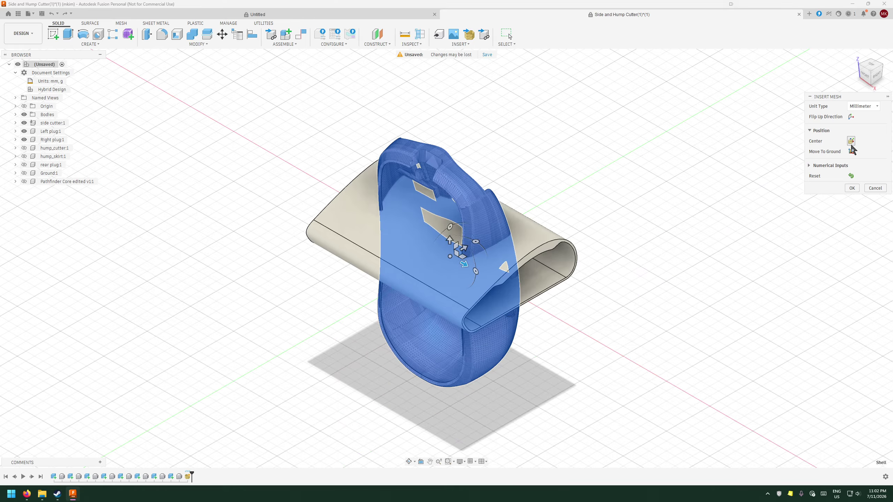
left_click(851, 153)
left_click(851, 142)
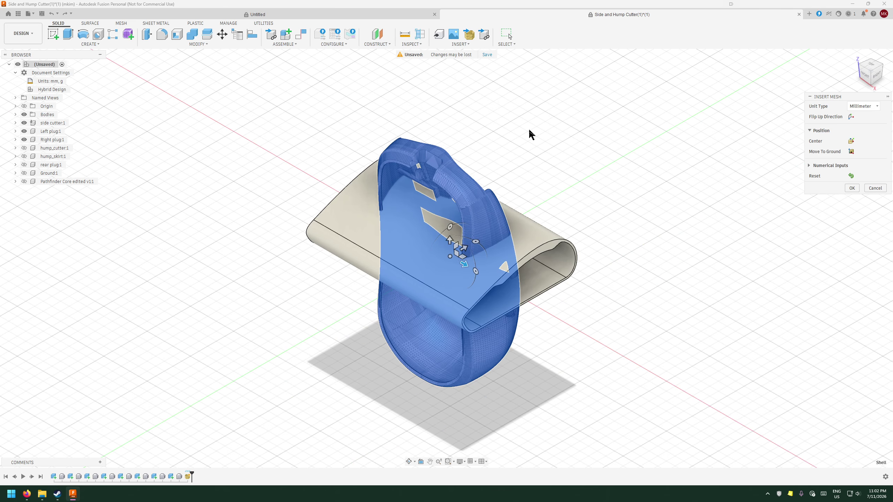
left_click(855, 186)
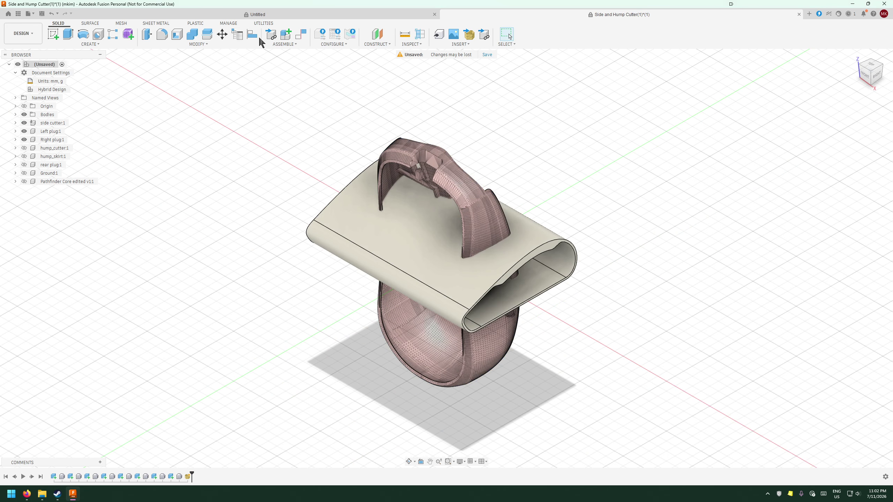
- Rotate the shell mesh 90 degrees about the origin's X axis so it lies flat
left_click(223, 34)
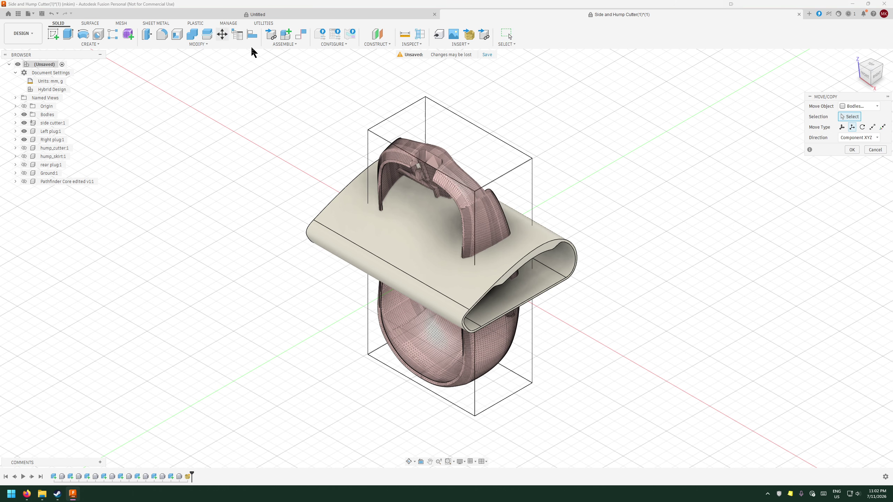
left_click(409, 351)
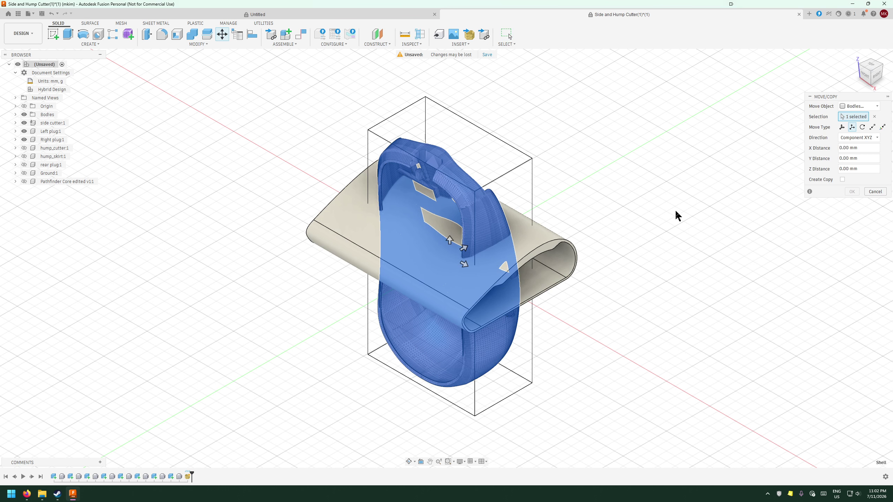
left_click(863, 127)
left_click(15, 106)
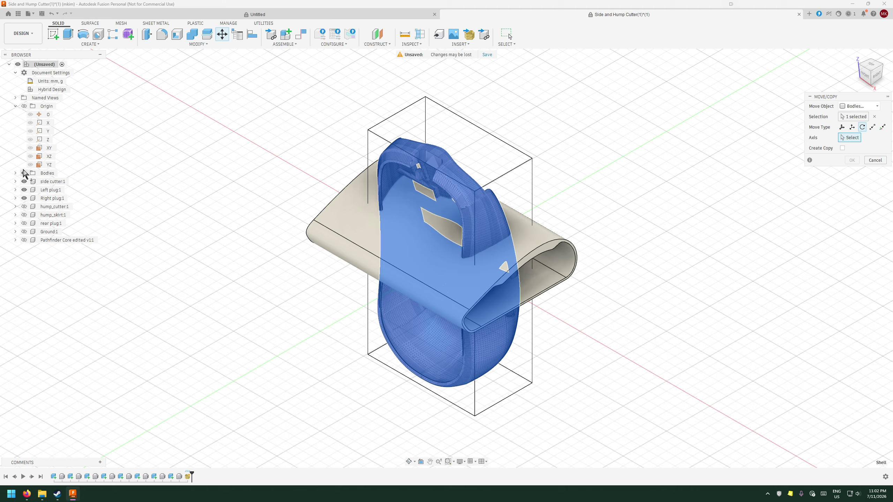
left_click(45, 130)
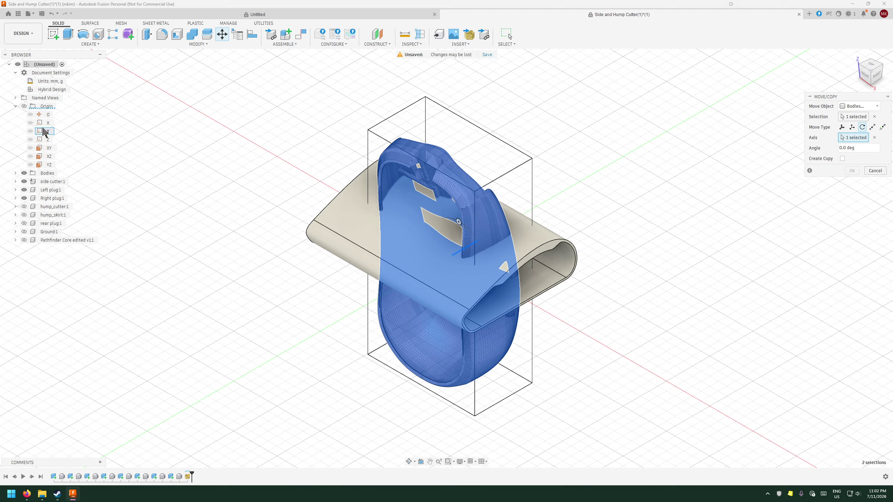
left_click(875, 138)
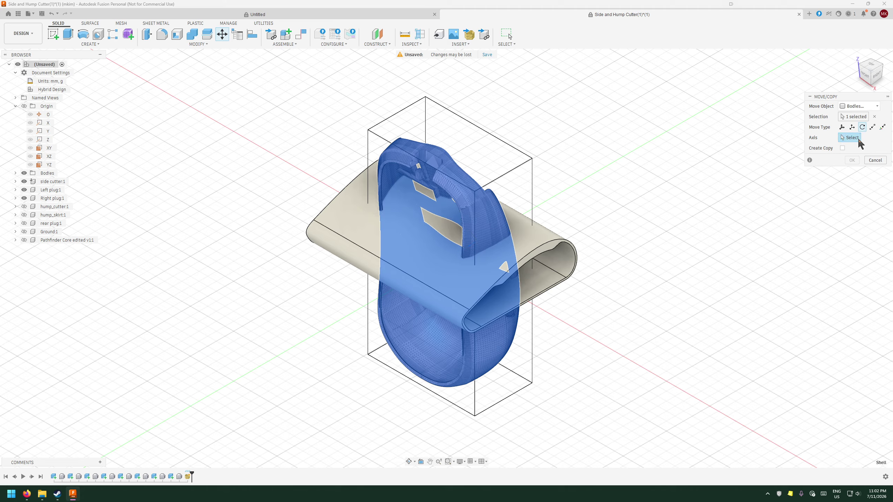
left_click(51, 123)
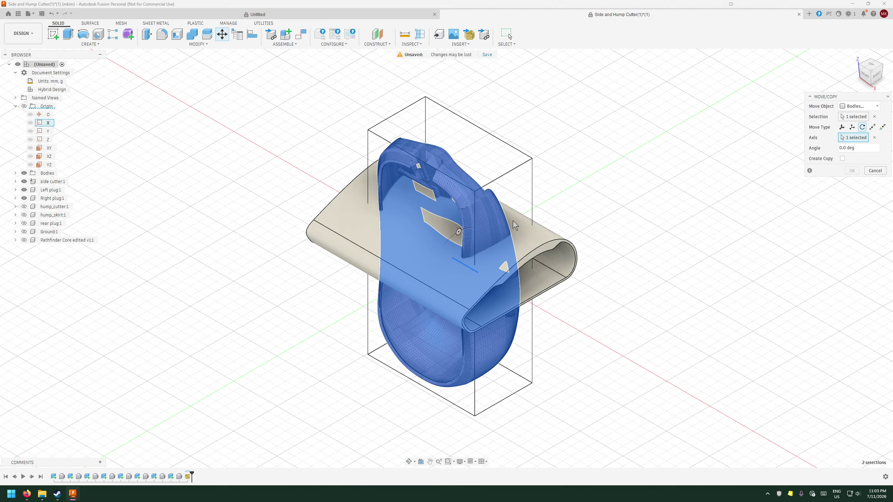
left_click_drag(458, 231, 420, 284)
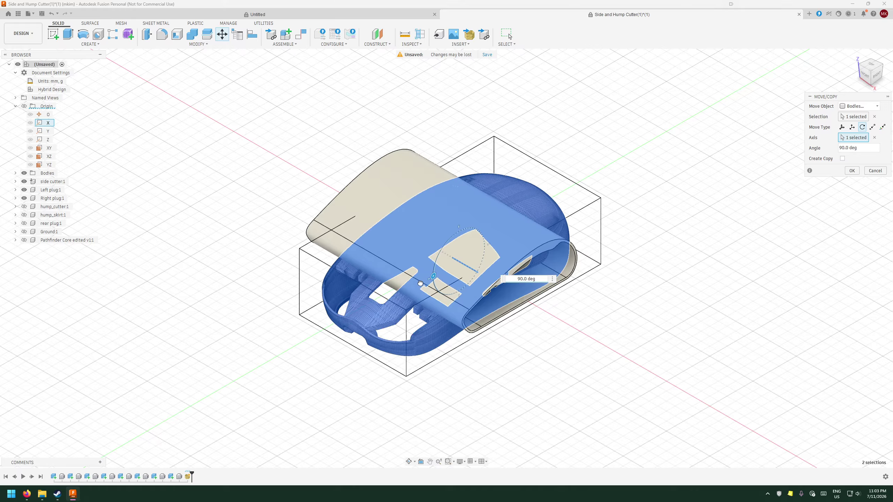
left_click(852, 171)
- Move the shell mesh up 15 mm along Z, keeping X and Y at 0 mm, and check its alignment with the side cutter
left_click(408, 462)
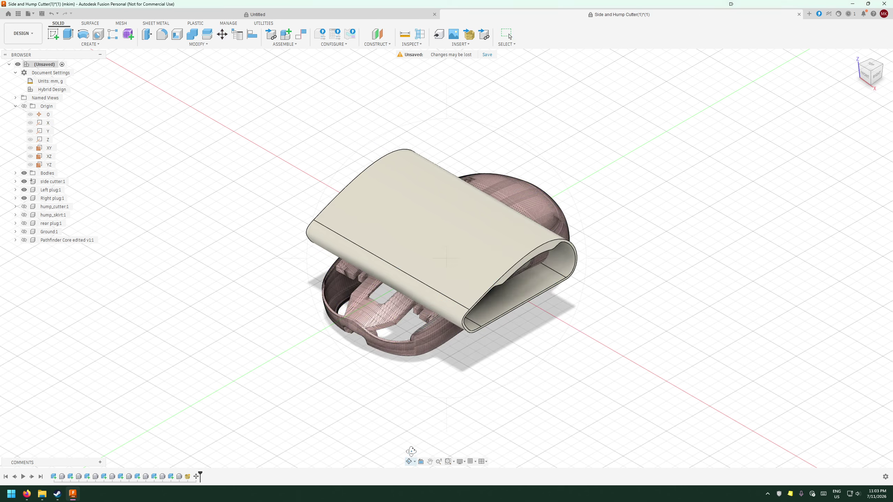
left_click_drag(412, 432, 453, 328)
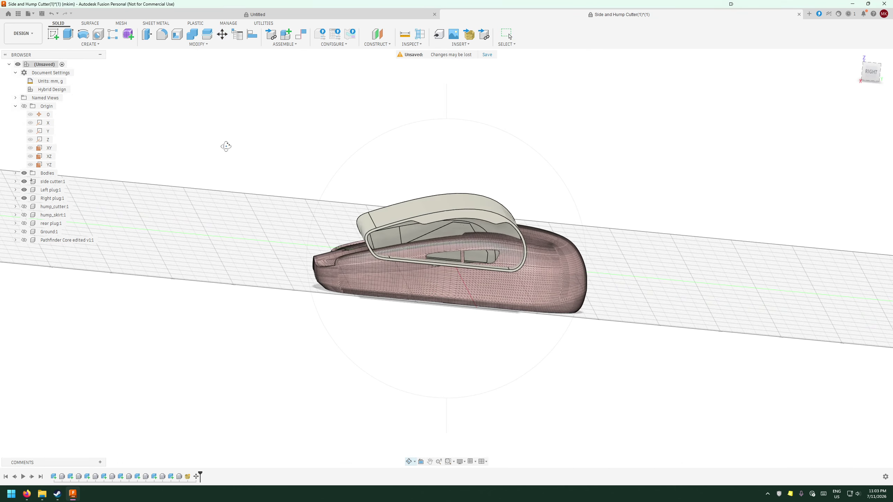
left_click(222, 36)
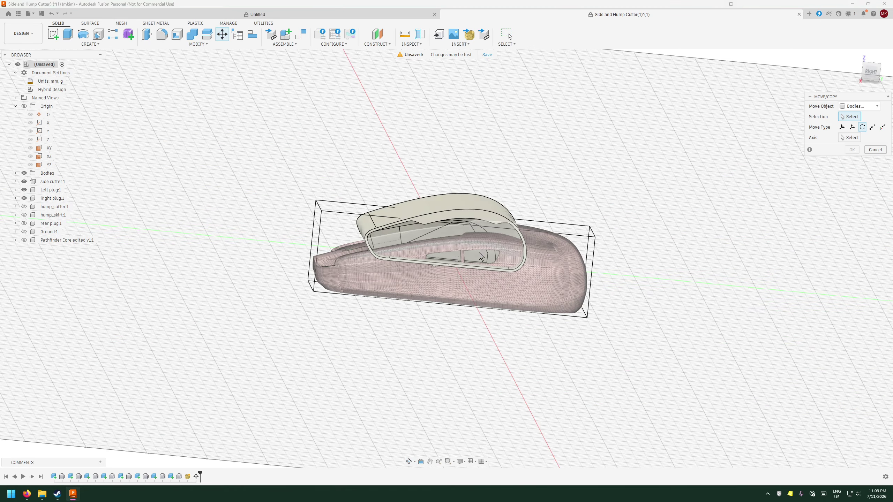
left_click(562, 275)
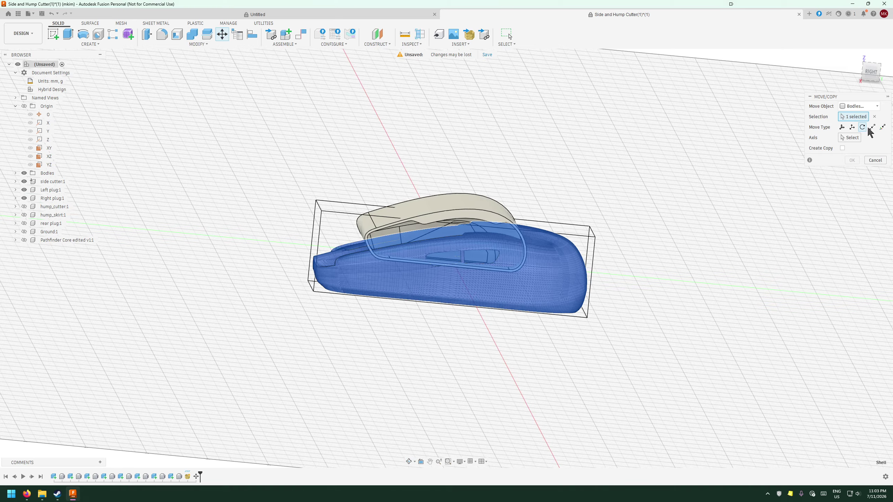
left_click(852, 127)
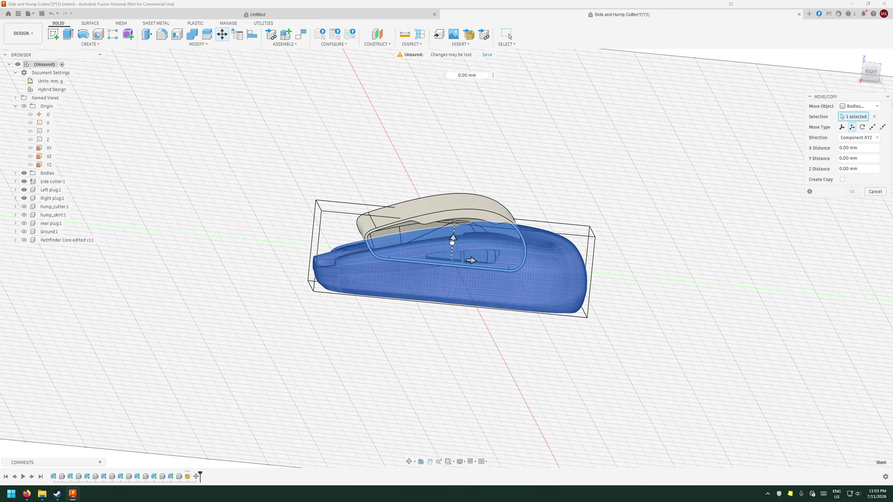
left_click_drag(454, 240, 456, 202)
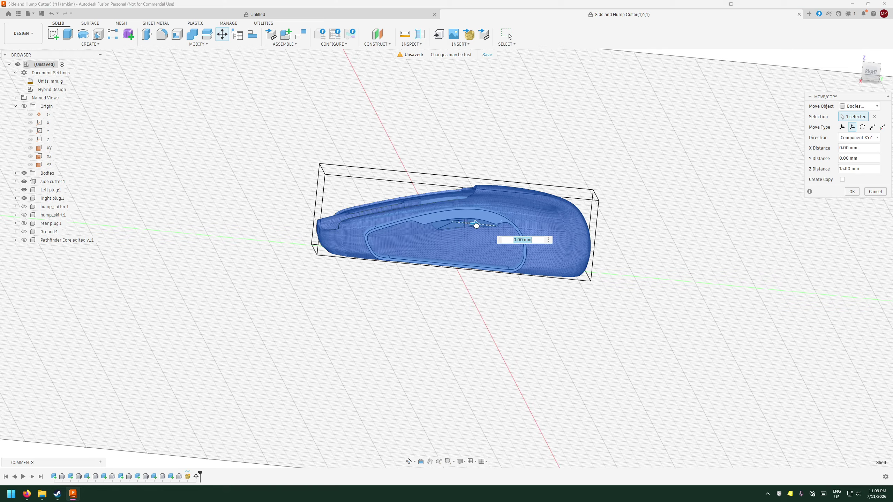
left_click_drag(475, 224, 467, 226)
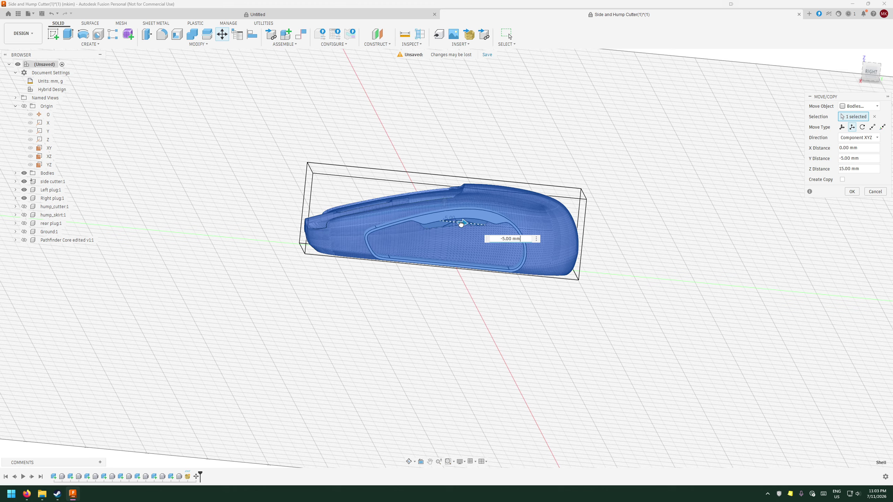
left_click_drag(465, 225, 475, 225)
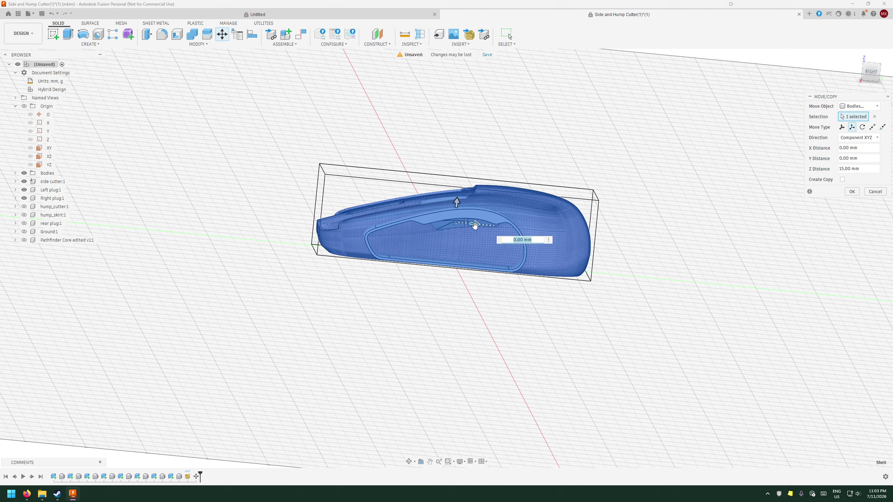
left_click(410, 463)
mouse_move(535, 329)
left_mouse_down()
mouse_move(537, 339)
mouse_move(534, 321)
mouse_move(578, 321)
mouse_move(558, 335)
mouse_move(521, 339)
mouse_move(521, 366)
mouse_move(544, 339)
mouse_move(561, 359)
mouse_move(596, 370)
mouse_move(563, 351)
mouse_move(552, 327)
left_mouse_up()
mouse_move(454, 222)
left_mouse_down()
mouse_move(457, 211)
mouse_move(453, 222)
left_mouse_up()
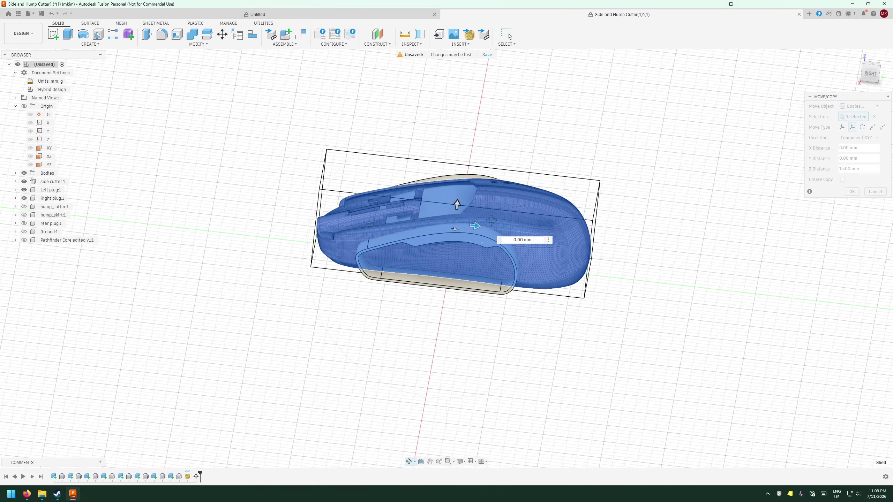
mouse_move(455, 229)
left_mouse_down()
mouse_move(455, 242)
mouse_move(454, 224)
left_mouse_up()
left_click_drag(481, 252, 463, 203)
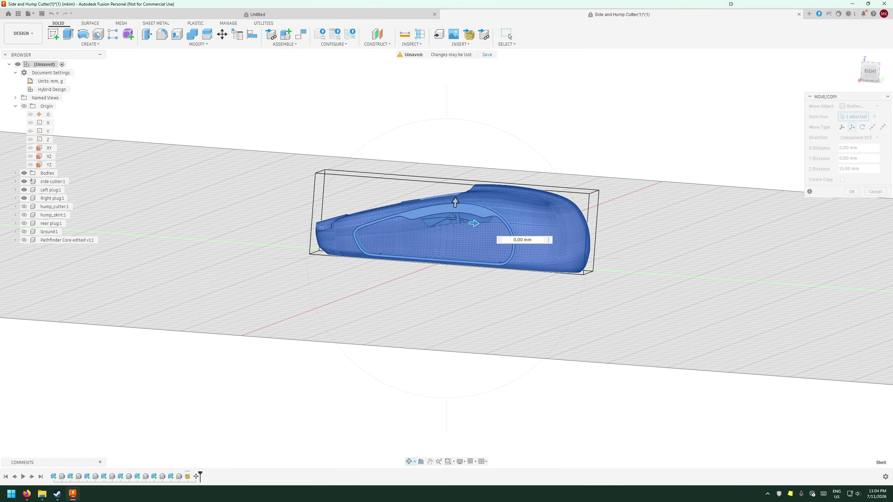
left_click_drag(502, 216, 597, 203)
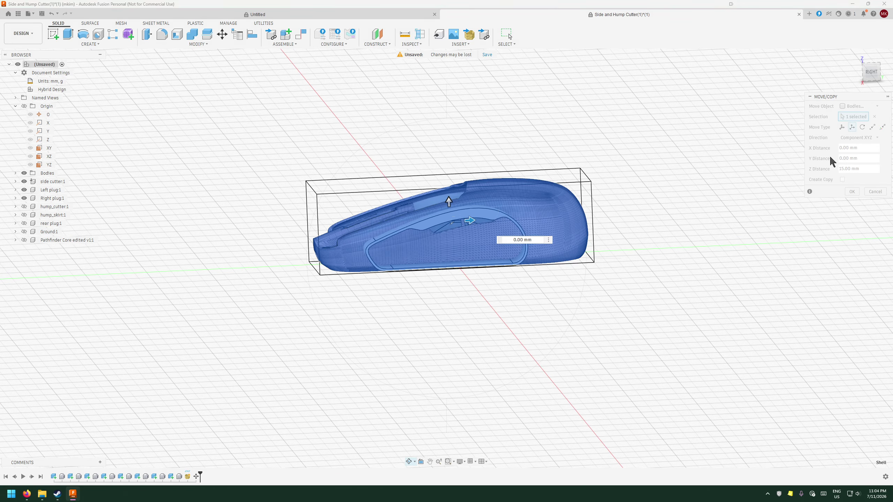
key("Escape")
left_click(851, 192)
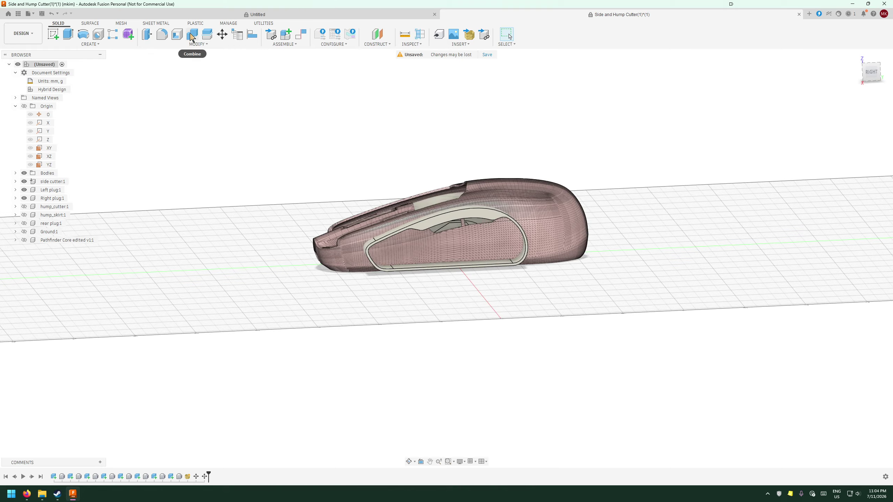
- Reduce the shell mesh with the Proportion type, Adaptive remeshing and a proportion of 7.00
left_click(551, 216)
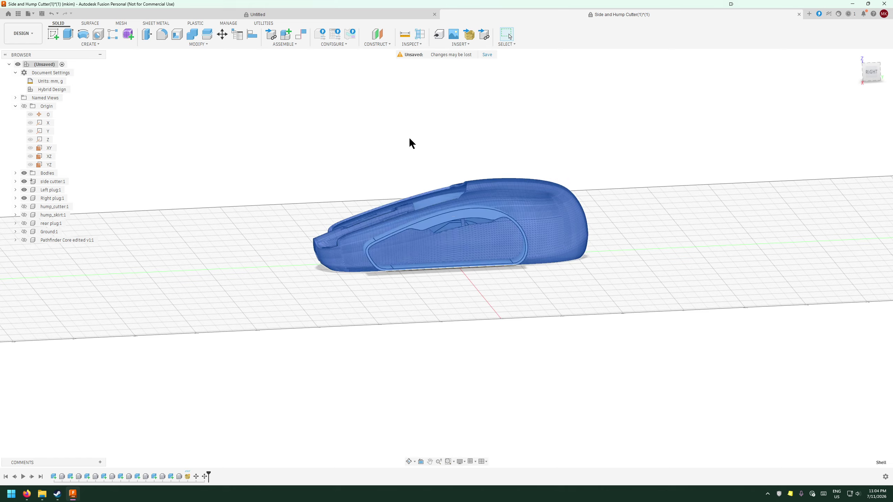
left_click(121, 24)
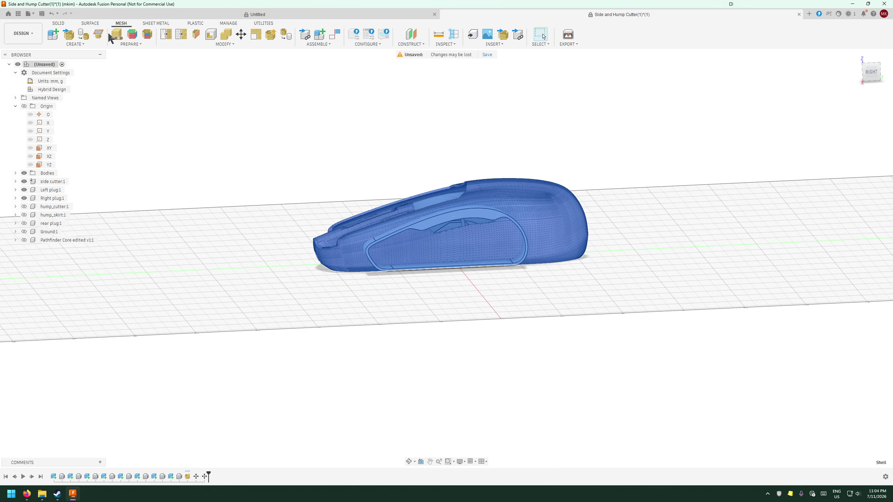
left_click(178, 36)
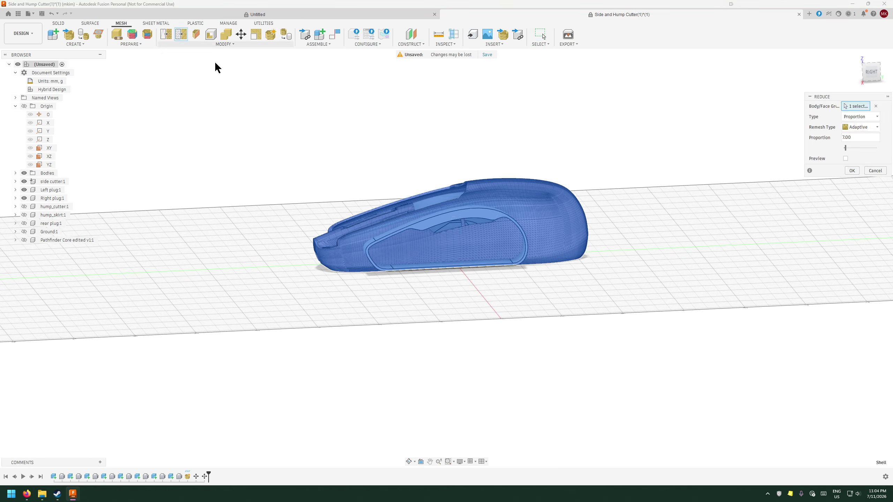
left_click(857, 171)
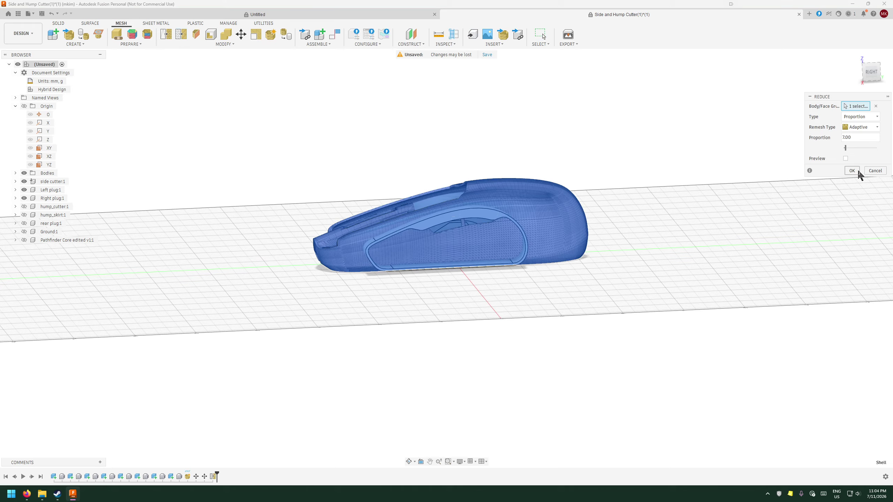
- Start a Split Body operation for the reduced shell mesh
left_click(534, 241)
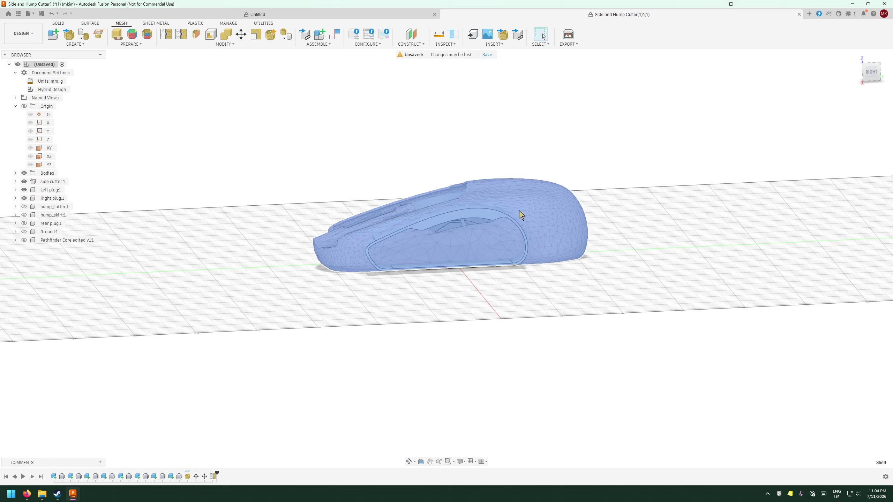
left_click(61, 23)
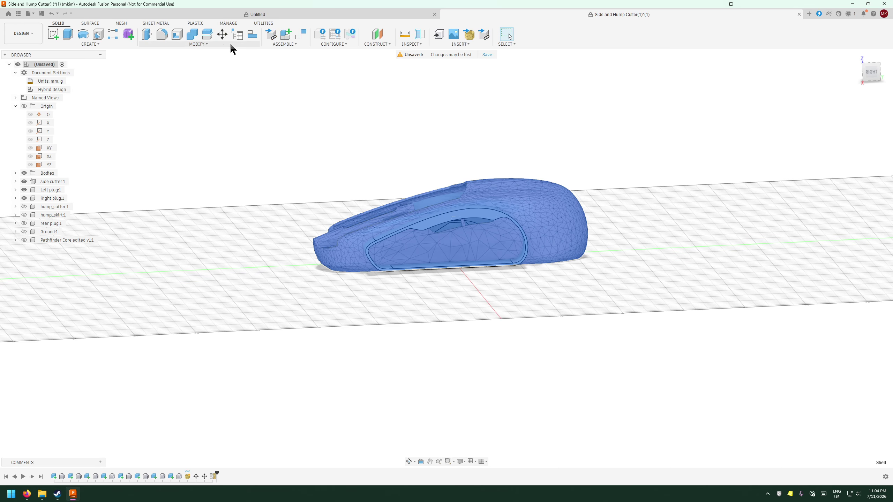
left_click(207, 36)
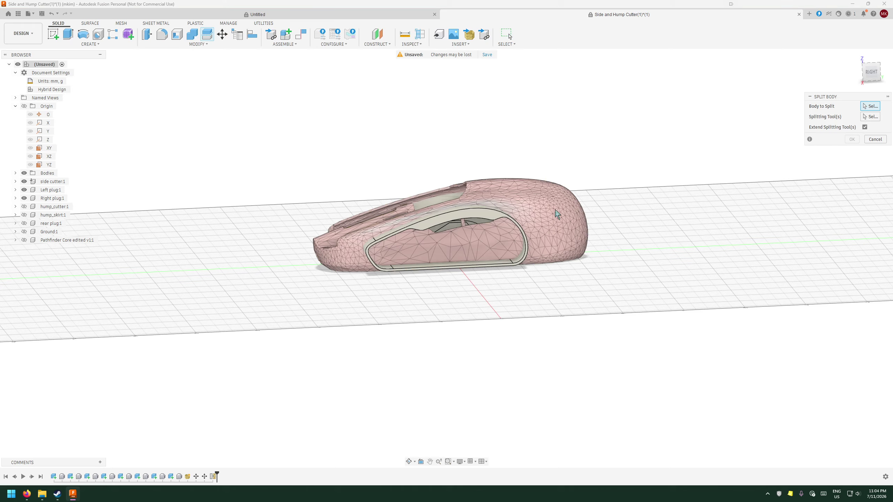
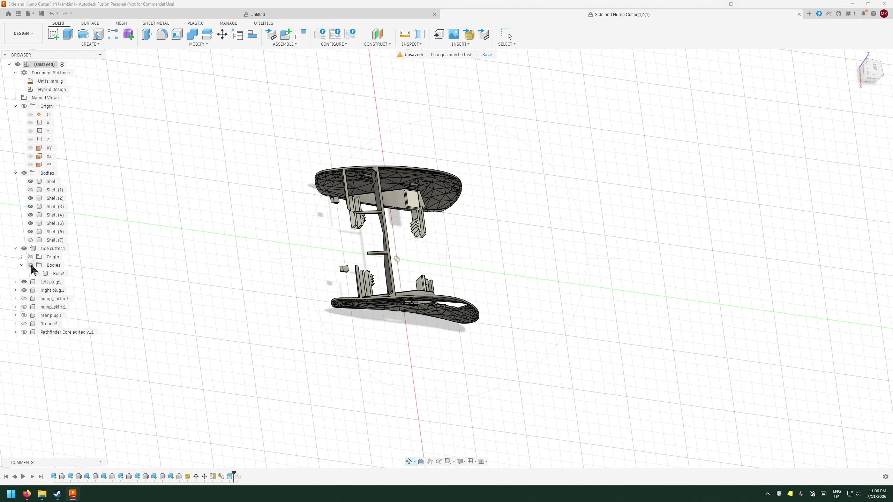
- Hide the bodies Shell, Shell (2), Shell (3) and Shell (4), keeping the two side pieces Shell (5) and Shell (6) shown
mouse_move(312, 229)
middle_mouse_down("shift")
mouse_move(277, 249)
mouse_move(305, 244)
middle_mouse_up("shift")
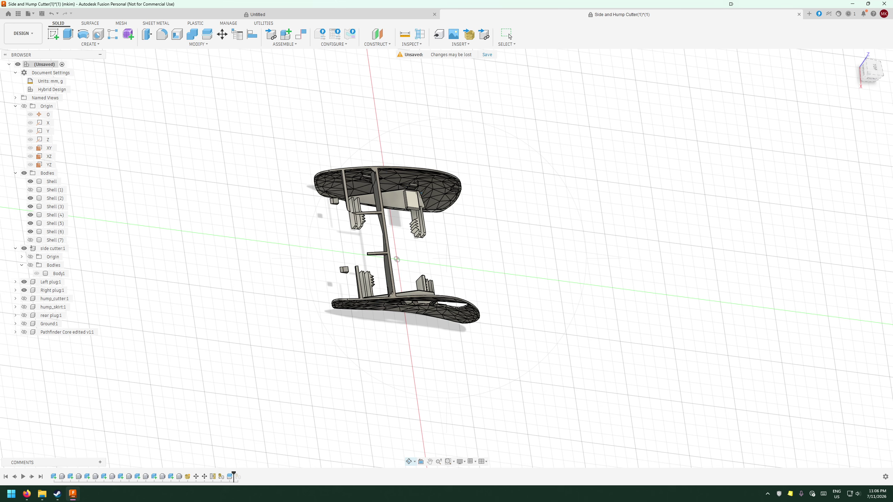
left_click(30, 190)
left_click(31, 200)
left_click(31, 200)
left_click(30, 198)
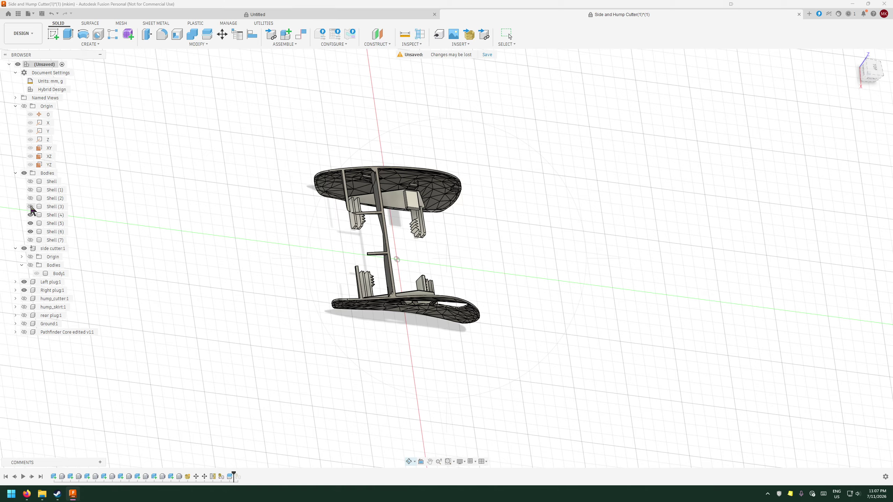
left_click(31, 216)
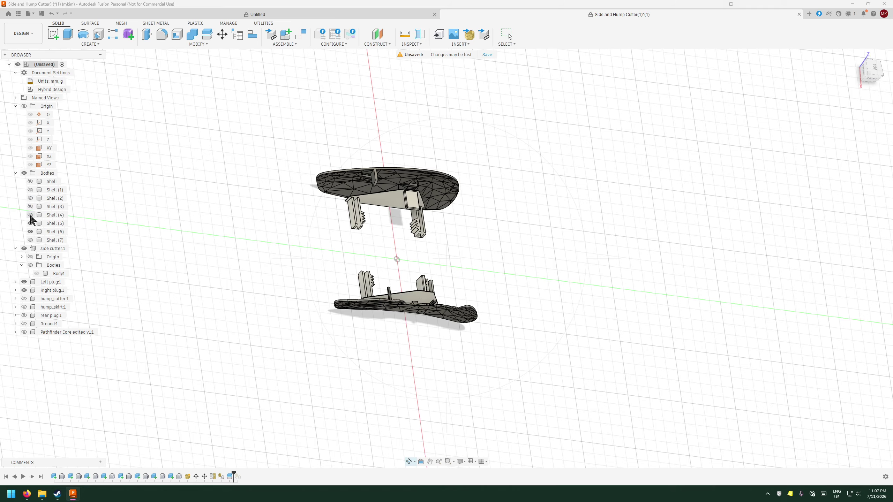
left_click(31, 224)
left_click(31, 223)
left_click(31, 232)
left_click(31, 232)
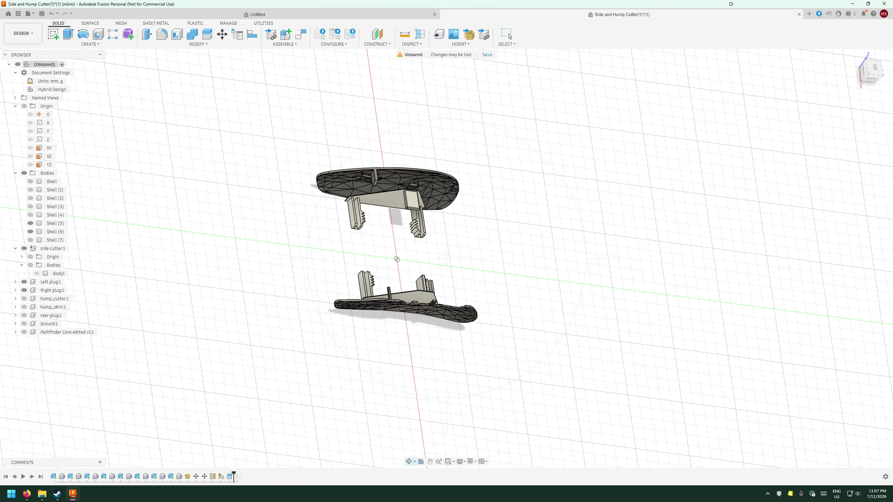
middle_click_drag(472, 237, 374, 261, "shift")
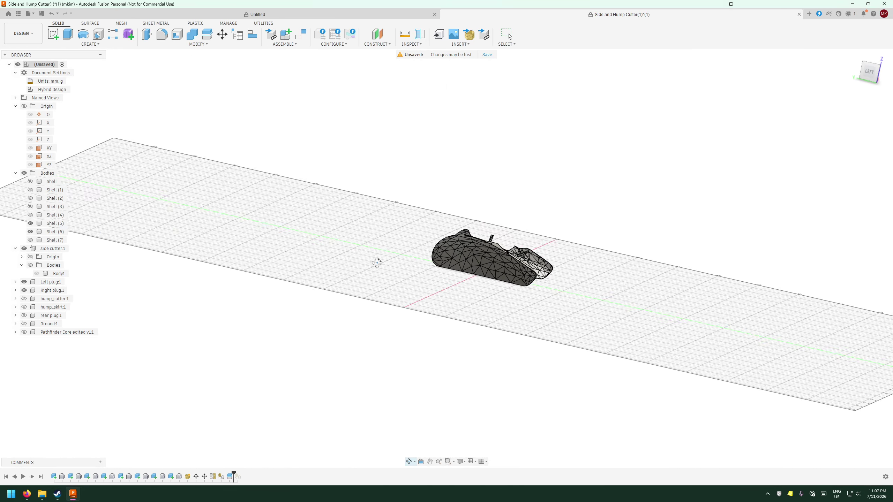
- Open Scyrox_v8.stl from the computer's 3d Prints folder
left_click(30, 13)
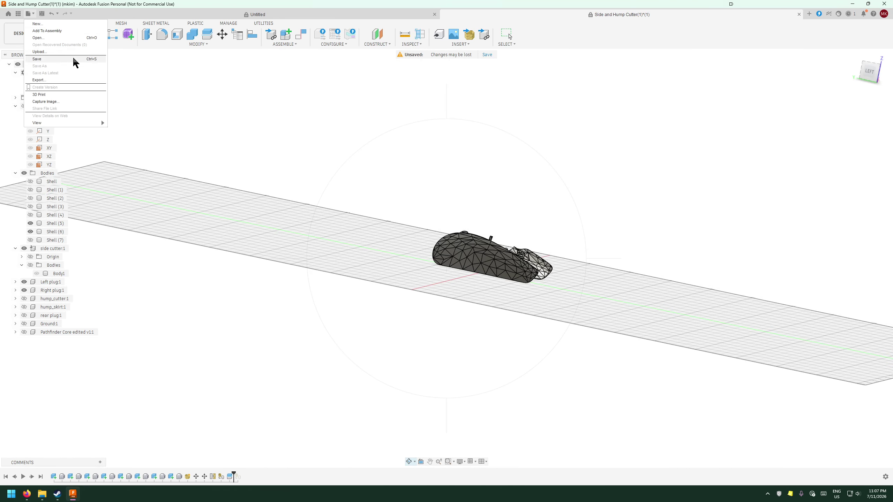
left_click(78, 38)
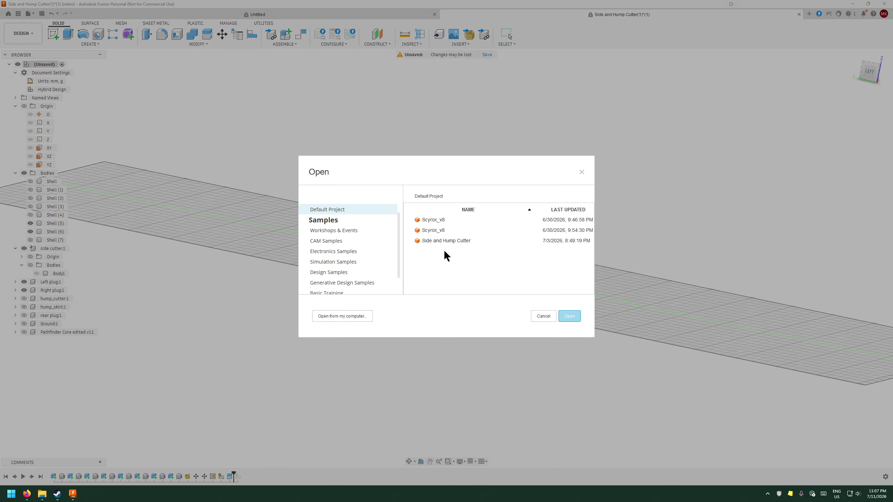
left_click(367, 317)
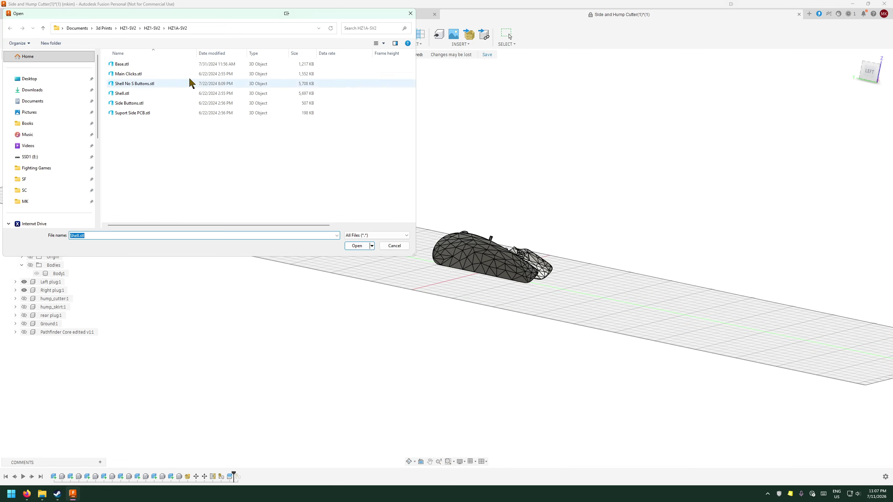
left_click(128, 29)
left_click(104, 28)
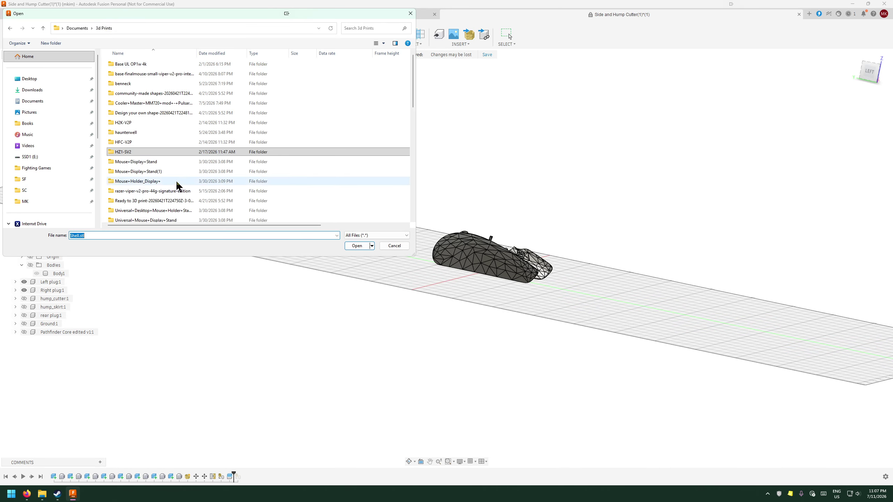
scroll(182, 180, "down", 5)
scroll(158, 175, "up", 1)
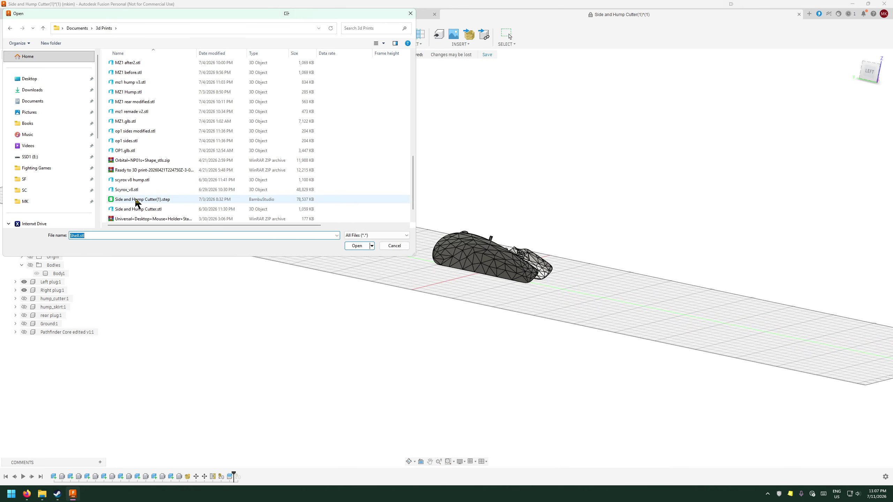
double_click(139, 191)
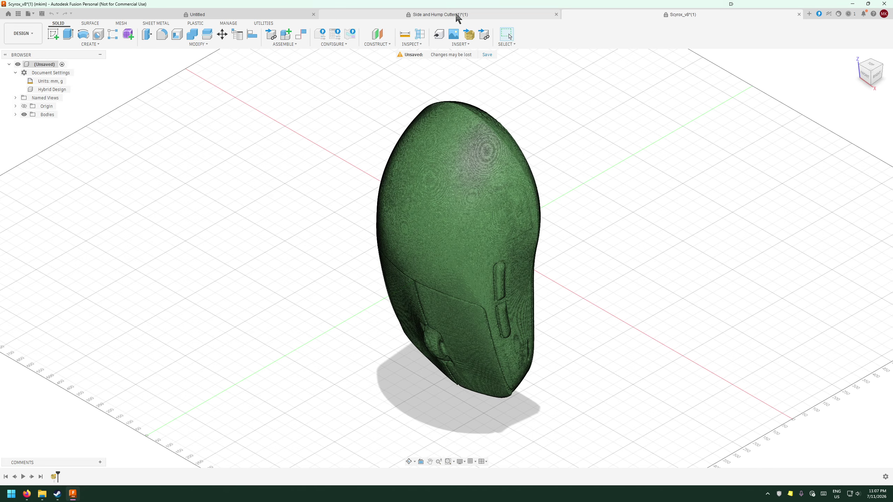
- Open a fresh copy of Side and Hump Cutter(1).step from the computer's 3d Prints folder and close the Scyrox_v8 document without saving
left_click(28, 13)
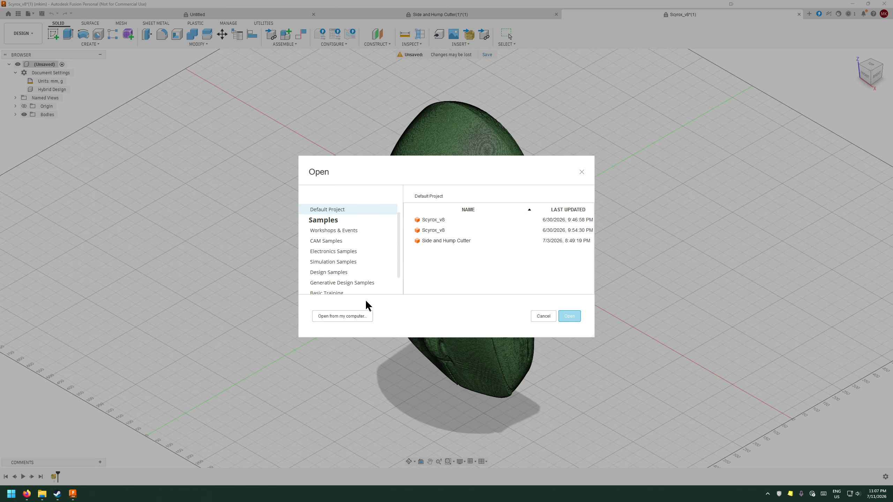
left_click(342, 316)
scroll(246, 169, "down", 10)
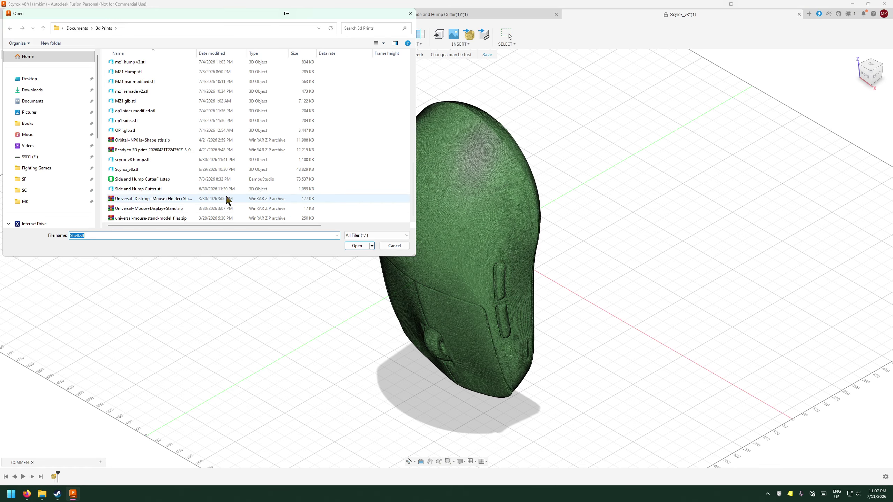
double_click(142, 179)
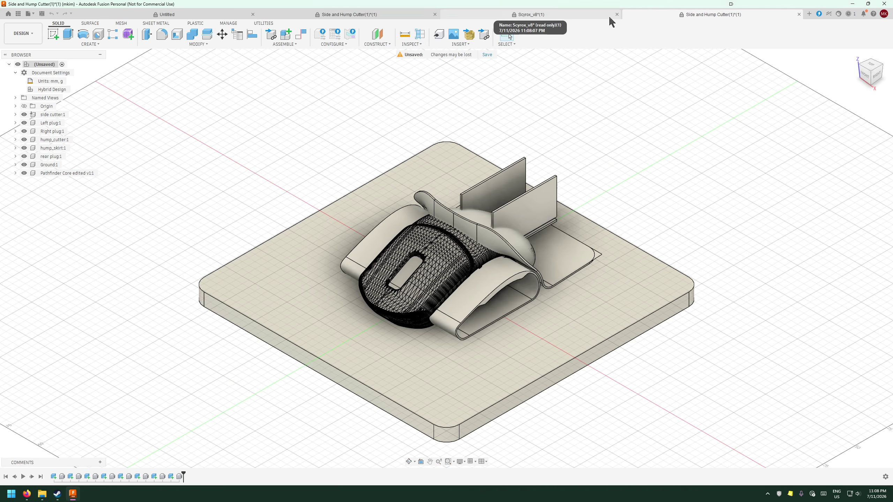
left_click(616, 15)
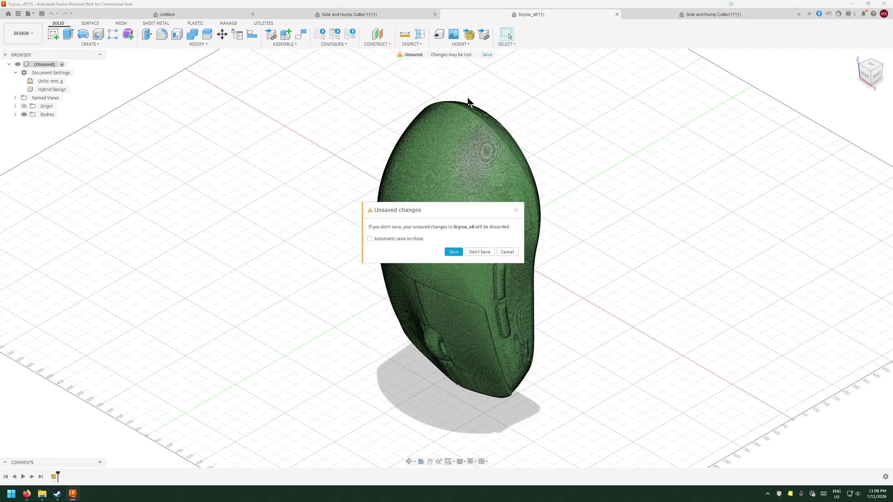
left_click(475, 252)
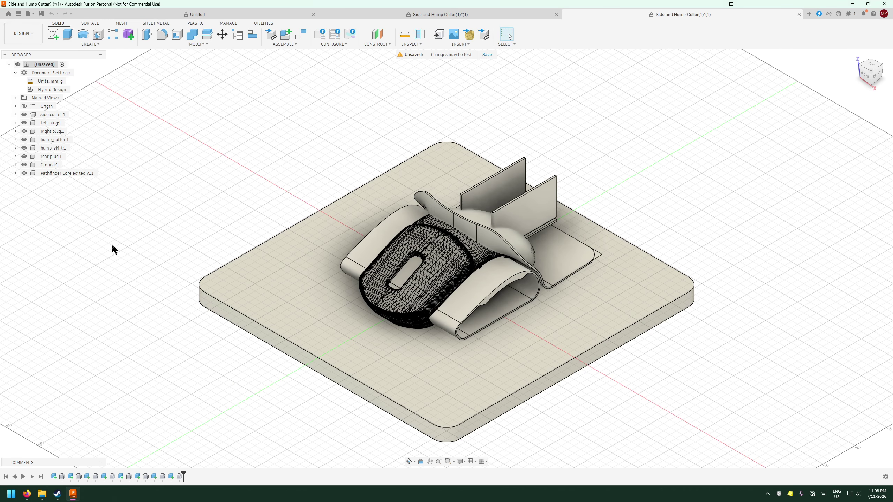
- Hide the Ground, rear plug, hump_cutter, hump_skirt and Pathfinder Core components, keeping the side cutter and side plugs shown
left_click(24, 165)
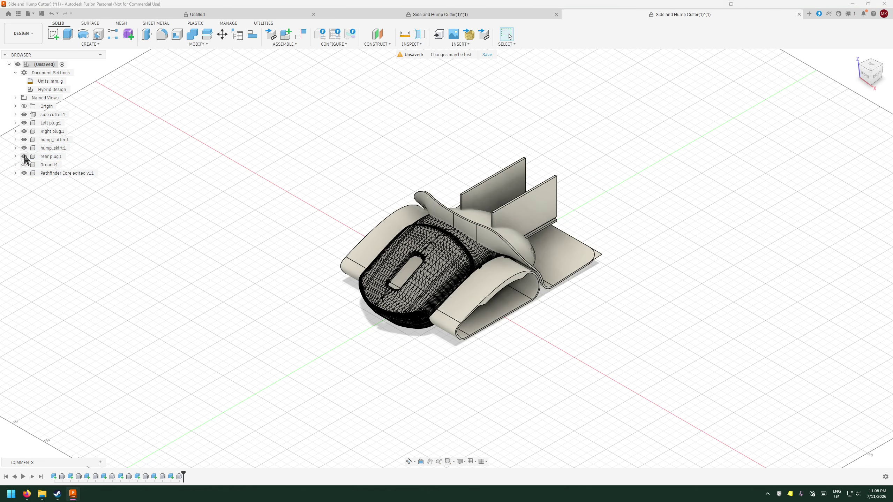
left_click(24, 156)
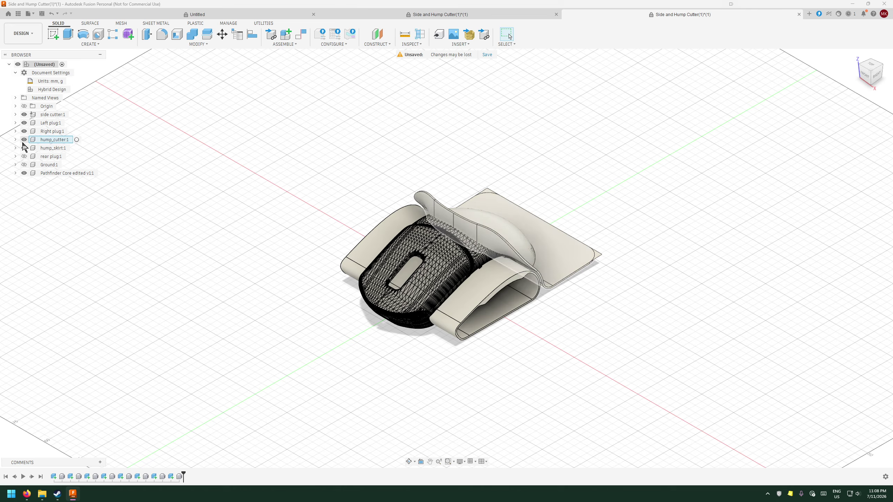
left_click(24, 139)
left_click(24, 149)
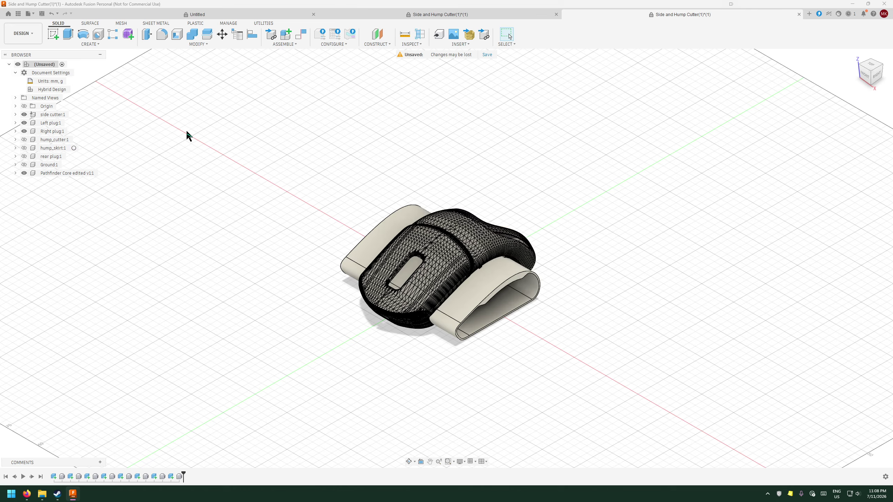
left_click(24, 173)
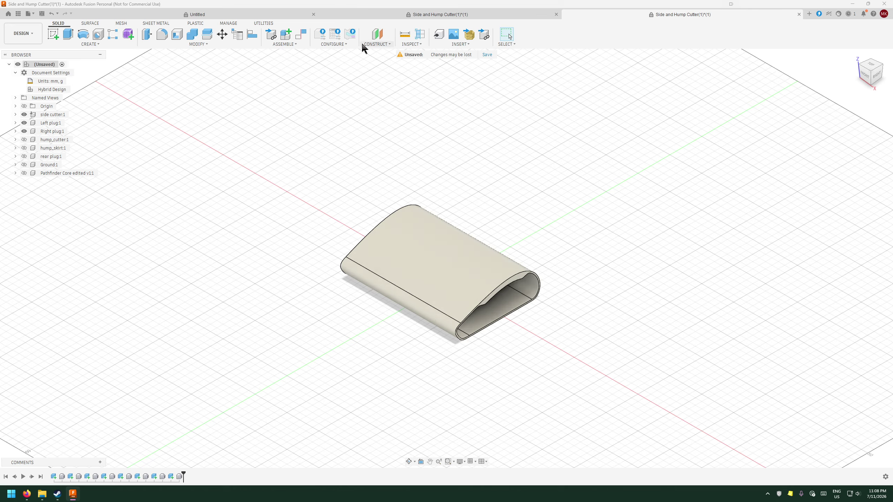
- Try to insert the mesh crdrako_ko_one-3d.stl into the earlier cutter document holding the split shell
left_click(28, 13)
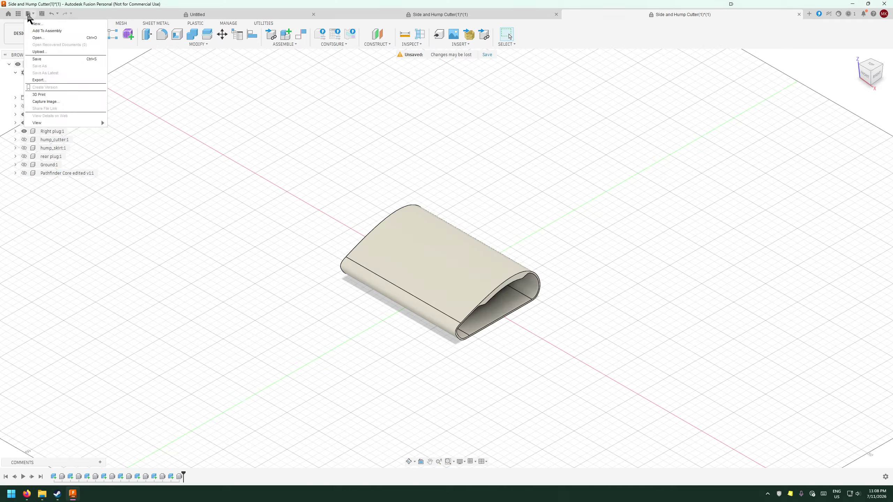
left_click(421, 15)
left_click(472, 44)
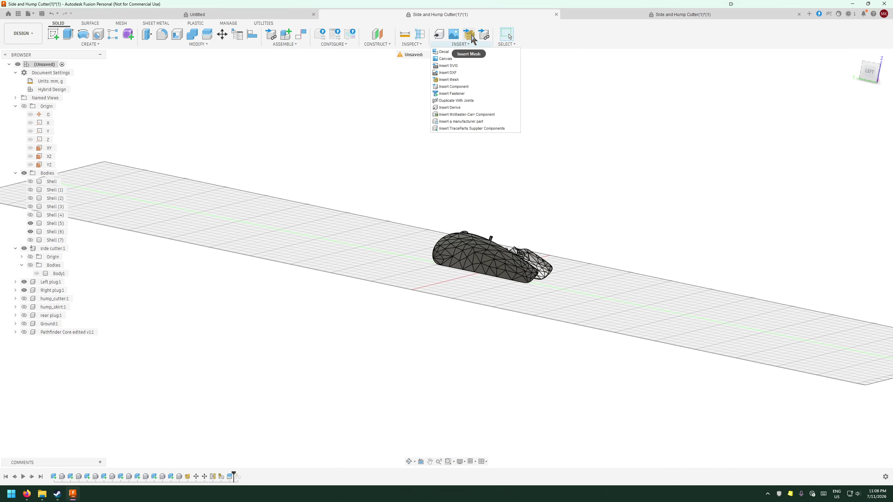
left_click(450, 80)
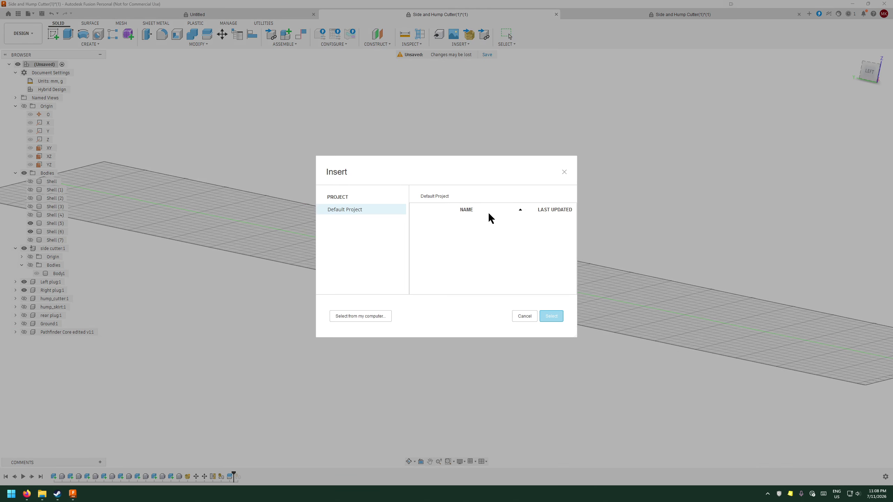
left_click(370, 315)
scroll(189, 154, "down", 10)
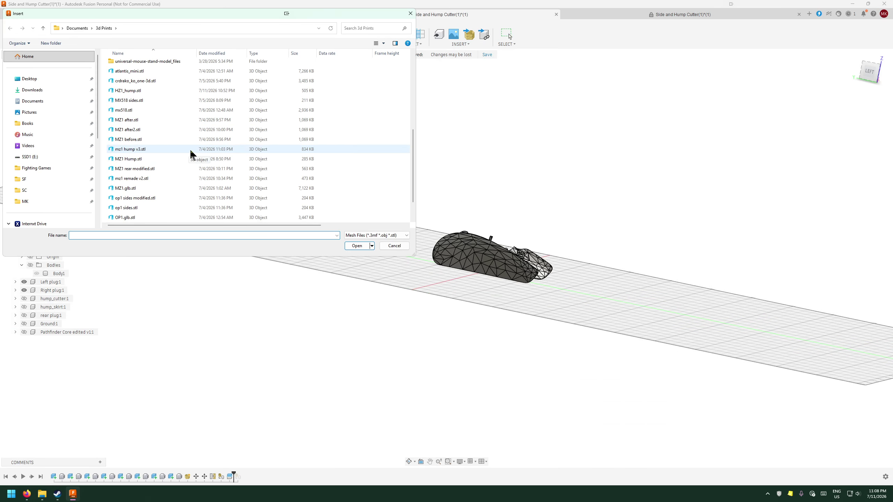
scroll(186, 162, "up", 5)
scroll(178, 169, "down", 5)
scroll(130, 188, "up", 4)
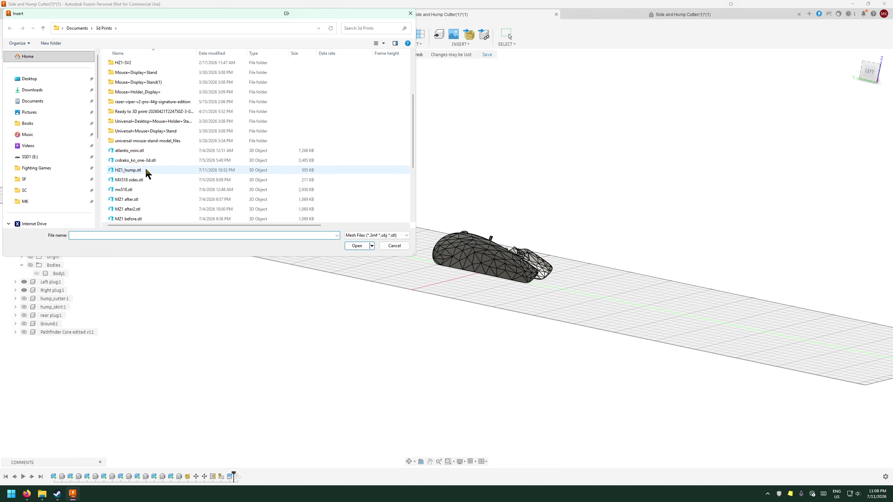
double_click(146, 161)
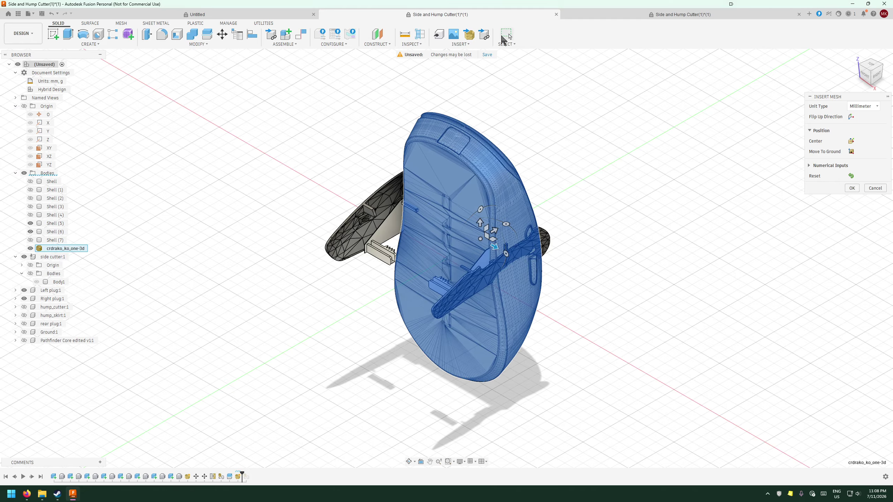
- Insert the mesh crdrako_ko_one-3d.stl from the computer's 3d Prints folder into the fresh cutter document, in millimetres and centred
left_click(588, 13)
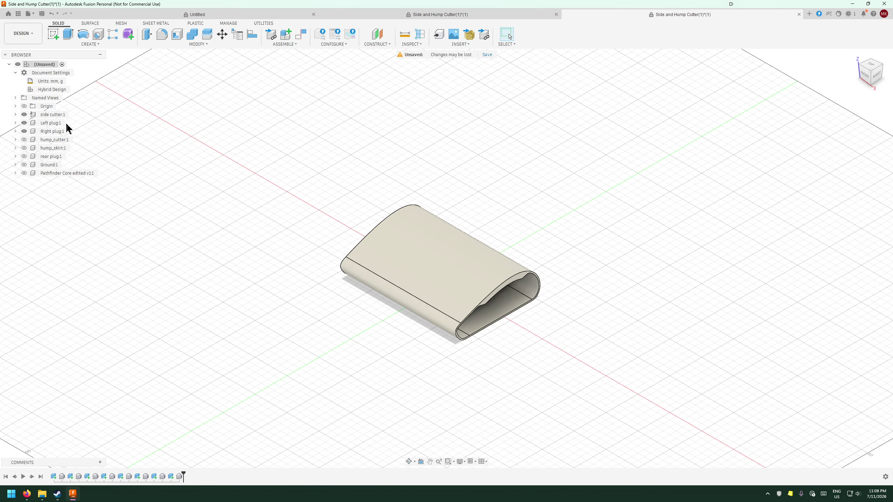
left_click(471, 36)
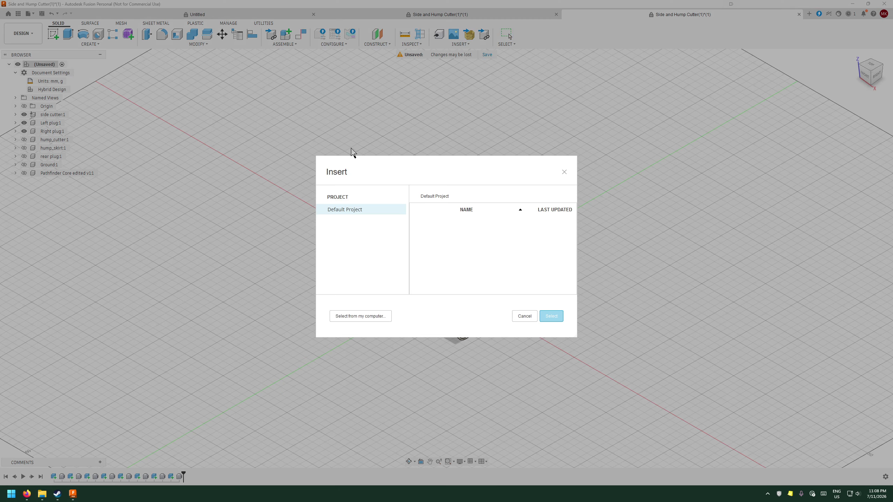
left_click(360, 316)
scroll(185, 146, "down", 5)
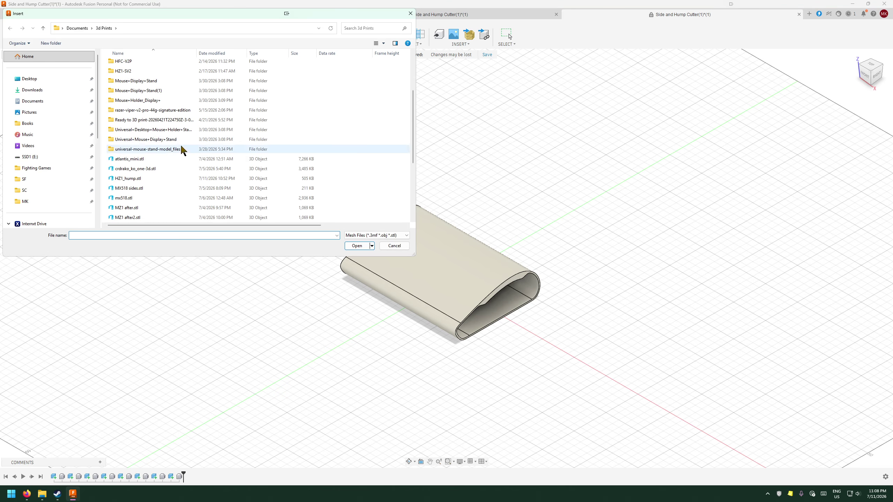
double_click(138, 169)
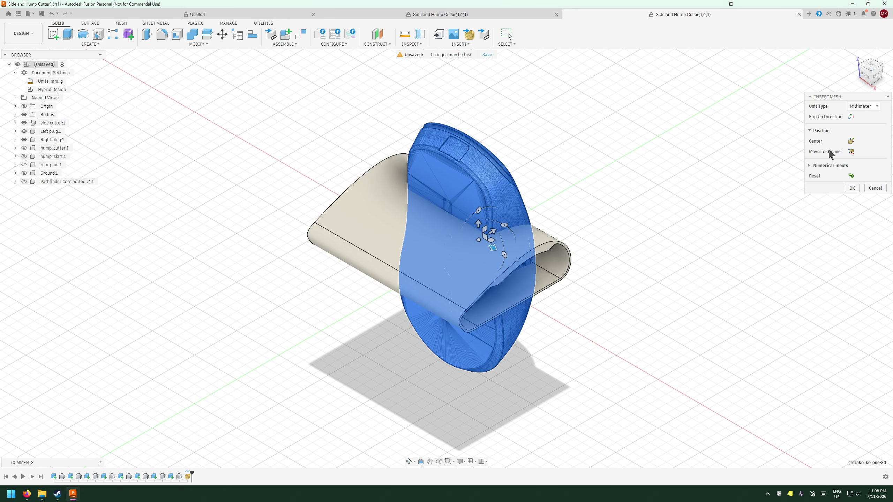
left_click(851, 141)
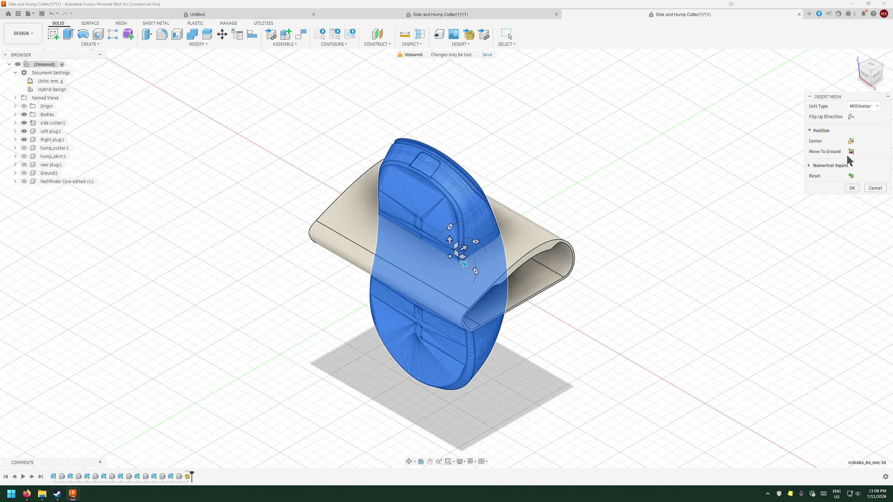
left_click(851, 152)
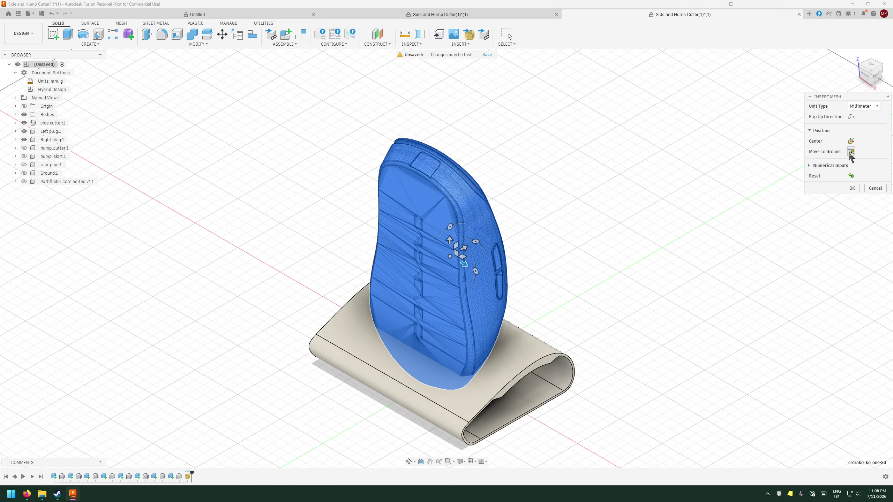
left_click(852, 187)
- Rotate the crdrako_ko_one-3d mesh 90 degrees about the origin's X axis
left_click(414, 193)
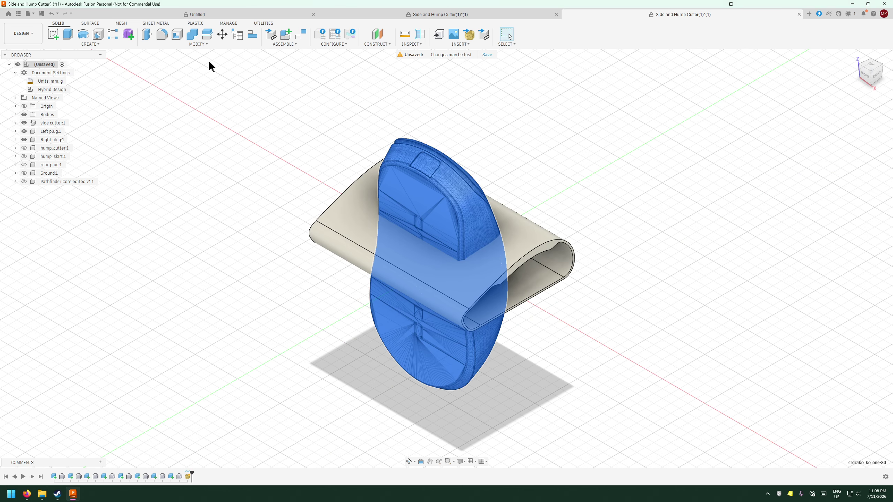
left_click(222, 35)
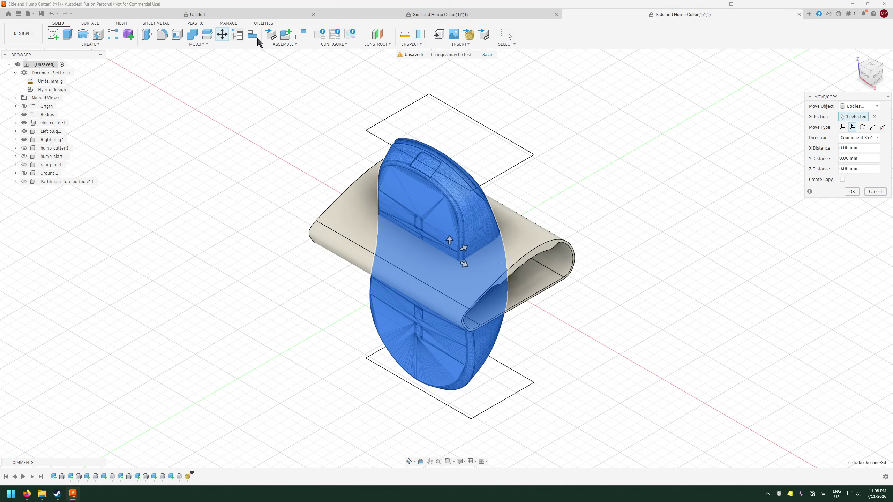
left_click(863, 127)
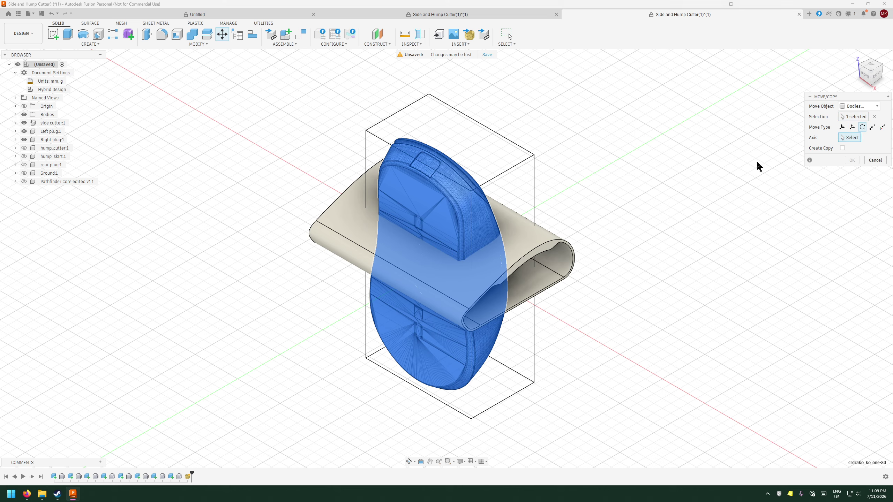
left_click(15, 115)
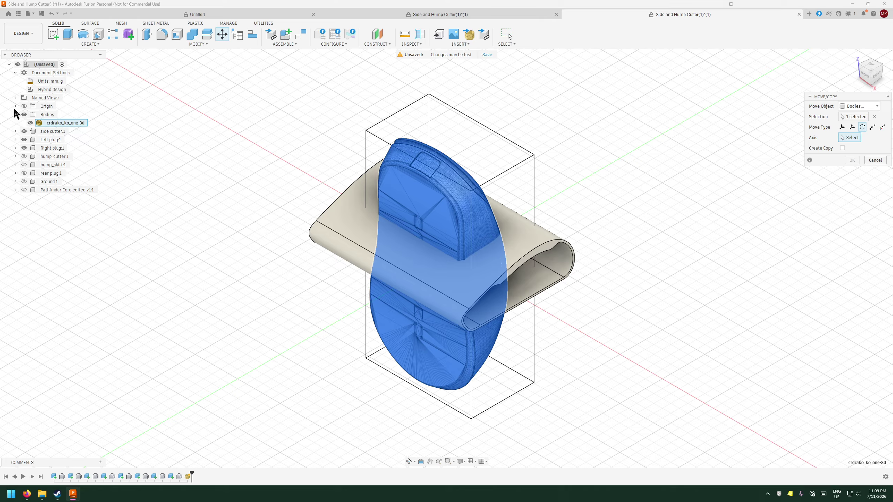
left_click(15, 106)
left_click(48, 131)
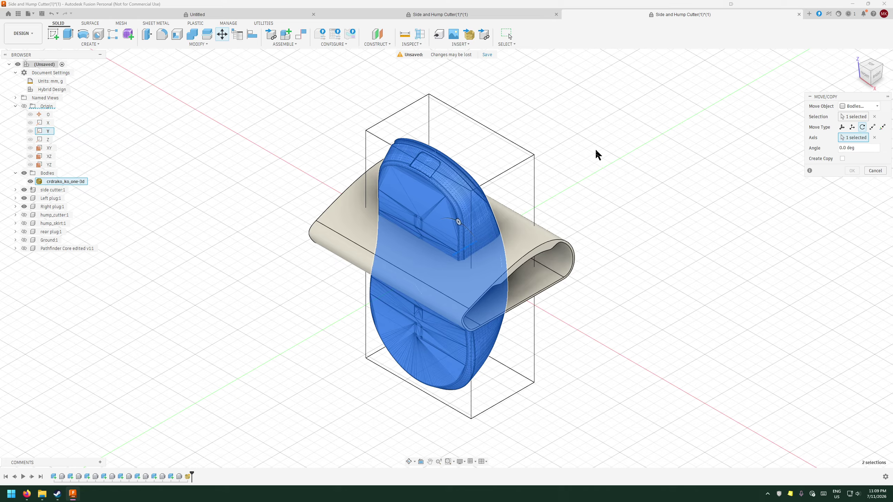
left_click(875, 137)
left_click(48, 123)
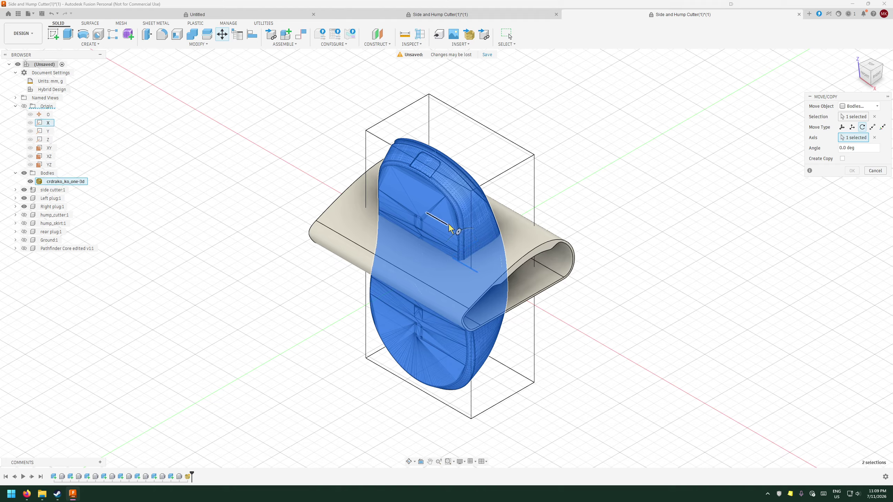
left_click_drag(456, 232, 388, 300)
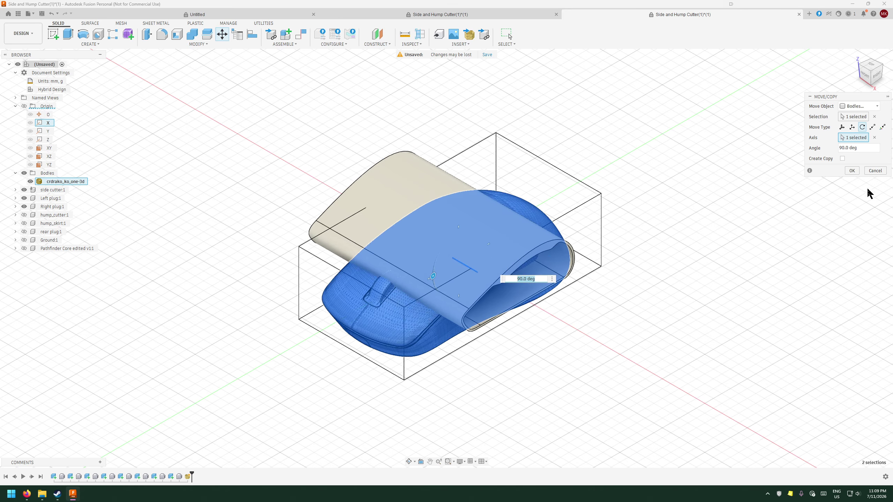
left_click(858, 172)
- Move the crdrako_ko_one-3d mesh up 15 mm along Z towards the side cutter's height
left_click(408, 461)
left_click_drag(457, 387, 478, 328)
left_click_drag(484, 261, 517, 255)
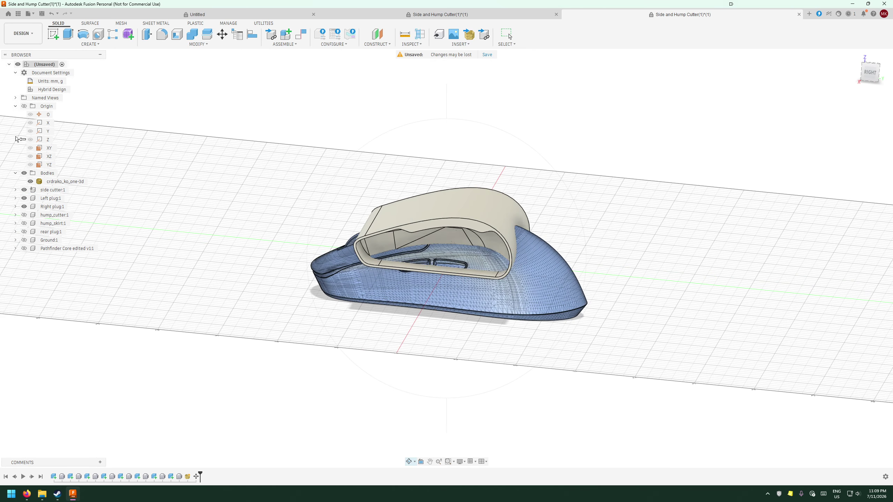
left_click(222, 34)
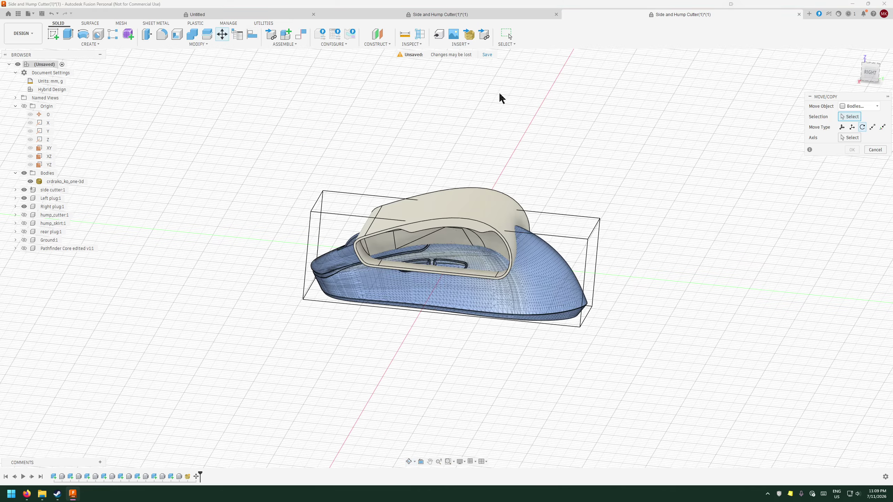
left_click(853, 128)
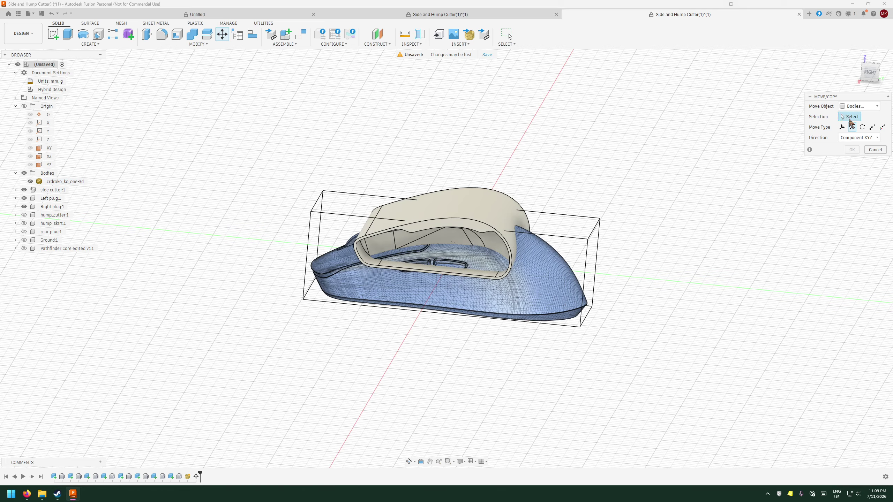
left_click(538, 283)
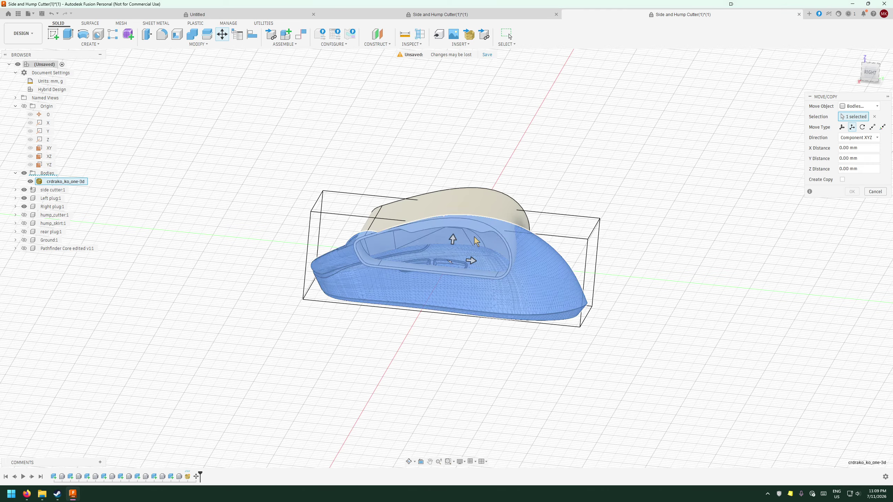
left_click_drag(451, 243, 461, 210)
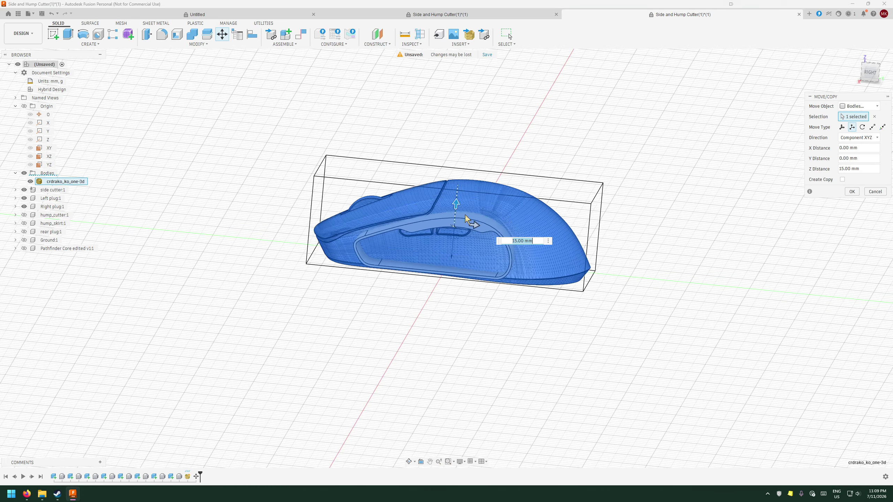
left_click(852, 192)
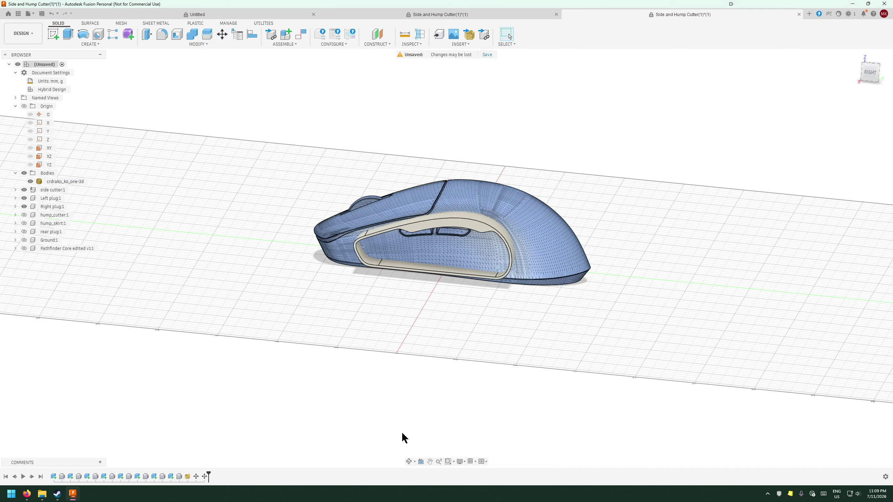
- Raise the crdrako_ko_one-3d mesh along Z again, trying 5 mm and settling on 3 mm
left_click(409, 461)
left_click_drag(479, 313, 485, 307)
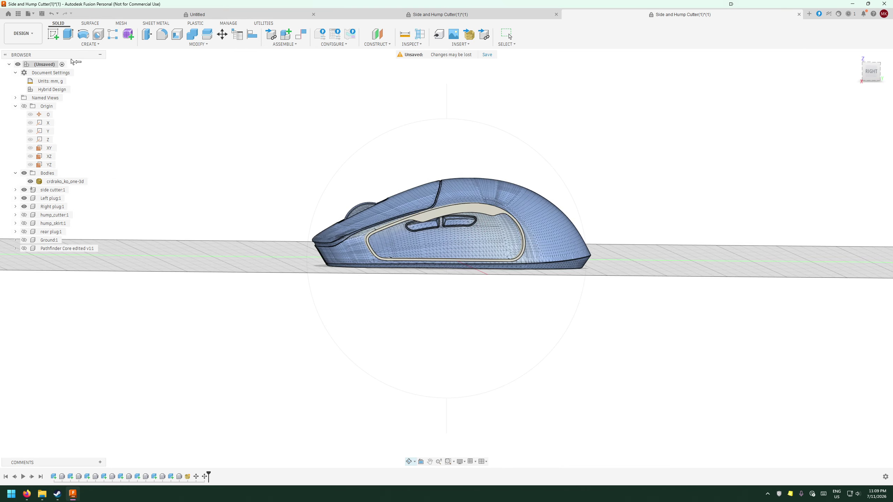
left_click(222, 34)
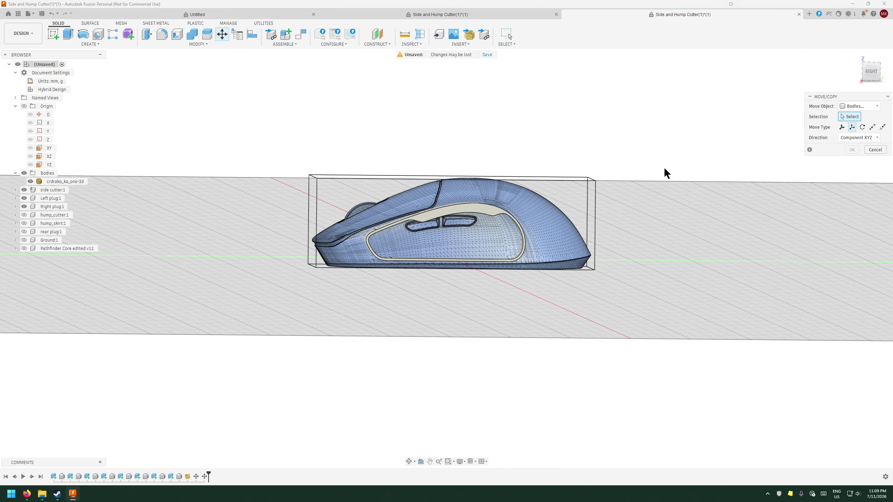
left_click(444, 210)
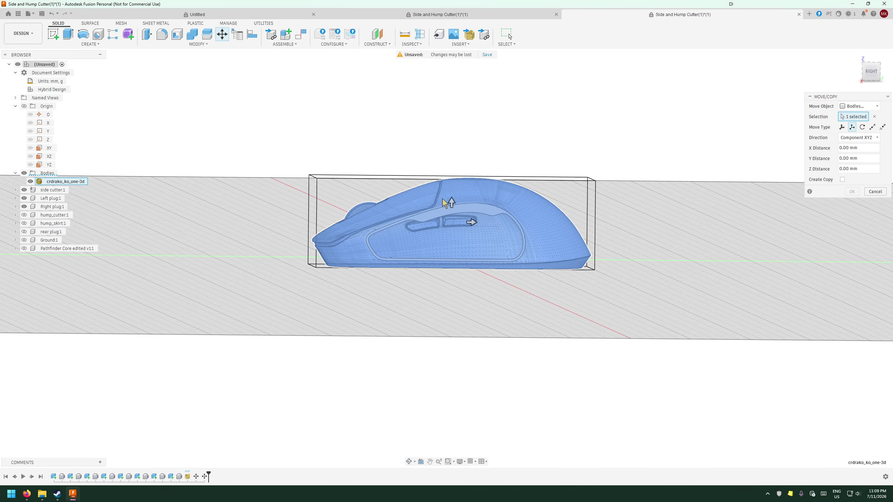
left_click(451, 203)
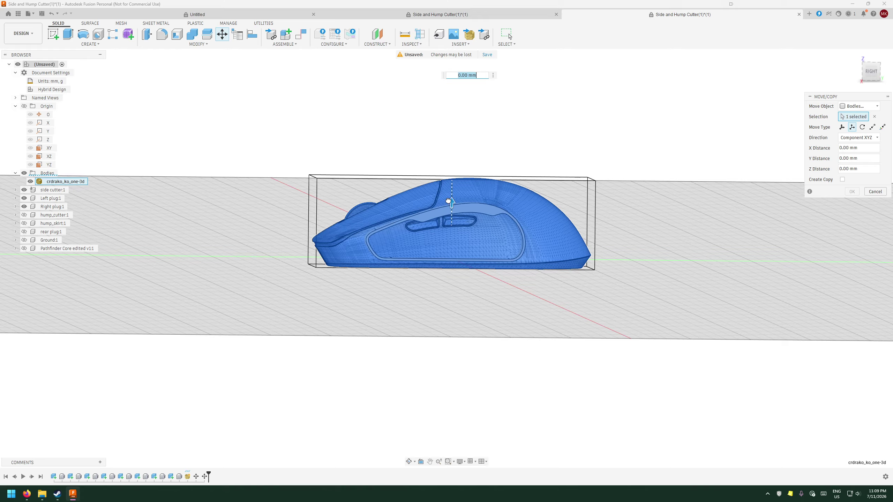
type("5")
key("Return")
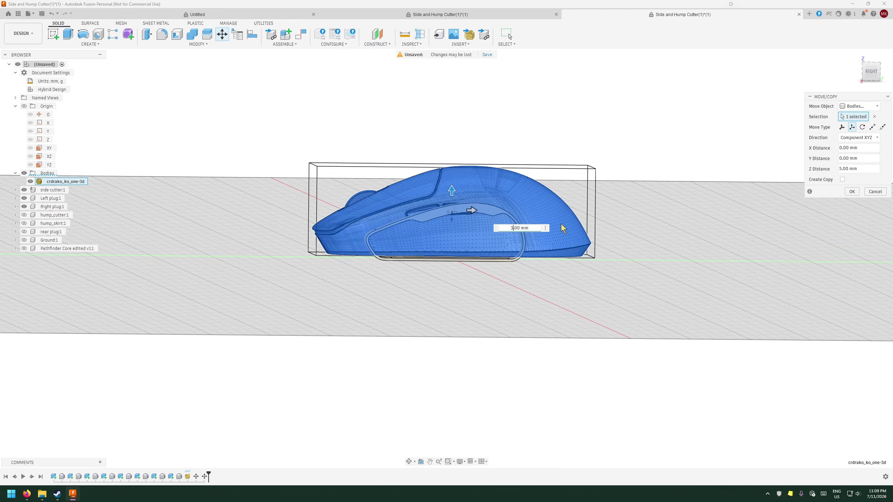
type("3")
key("Return")
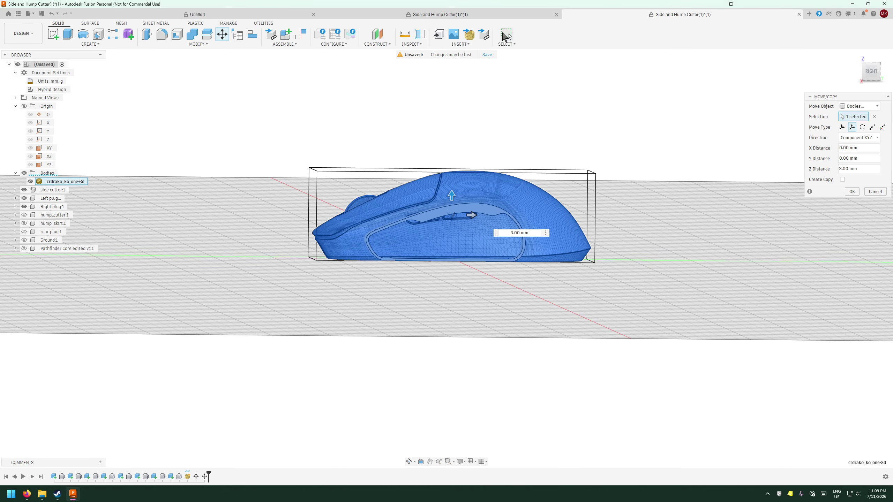
left_click(506, 34)
- Check how the mouse mesh sits against the side cutter, and reduce the mesh's triangle count with Reduce
left_click(408, 461)
left_click_drag(498, 313, 500, 301)
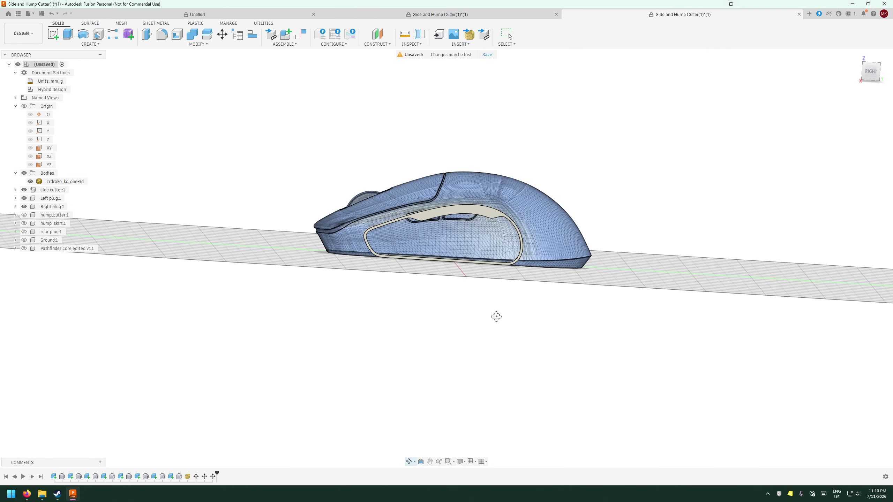
middle_click_drag(497, 228, 539, 215, "shift")
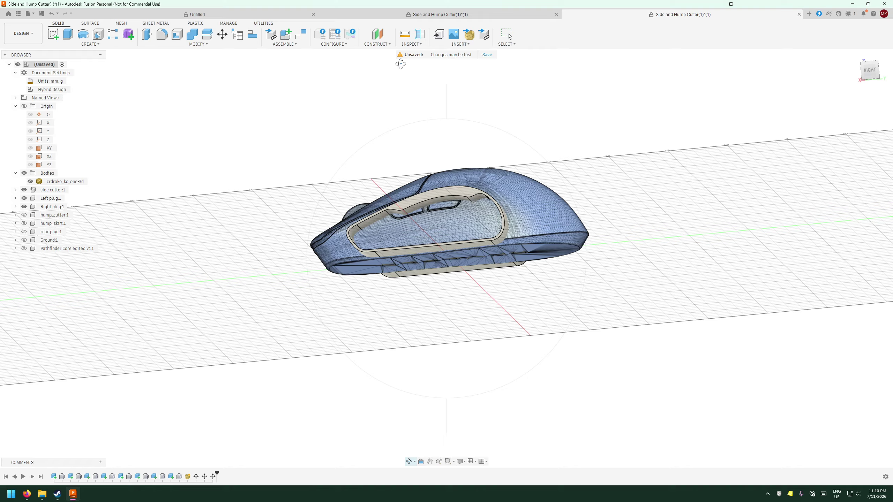
left_click(542, 207)
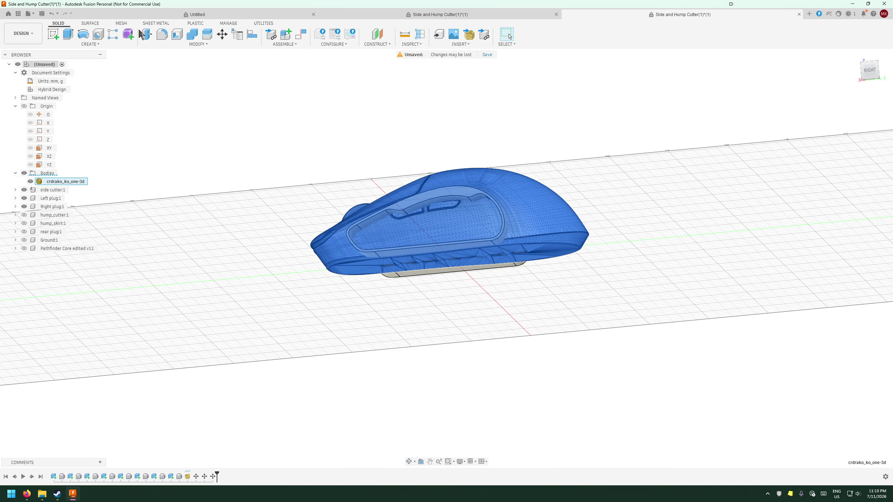
left_click(127, 24)
left_click(181, 34)
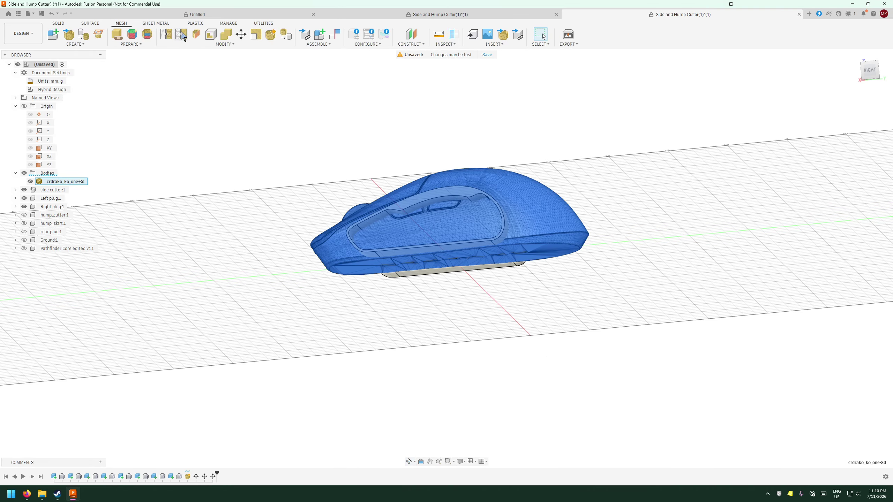
left_click(852, 171)
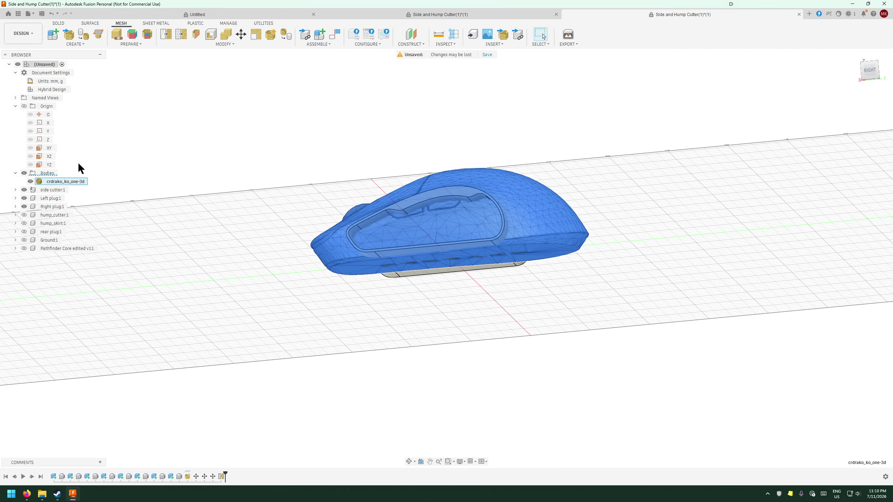
left_click(67, 24)
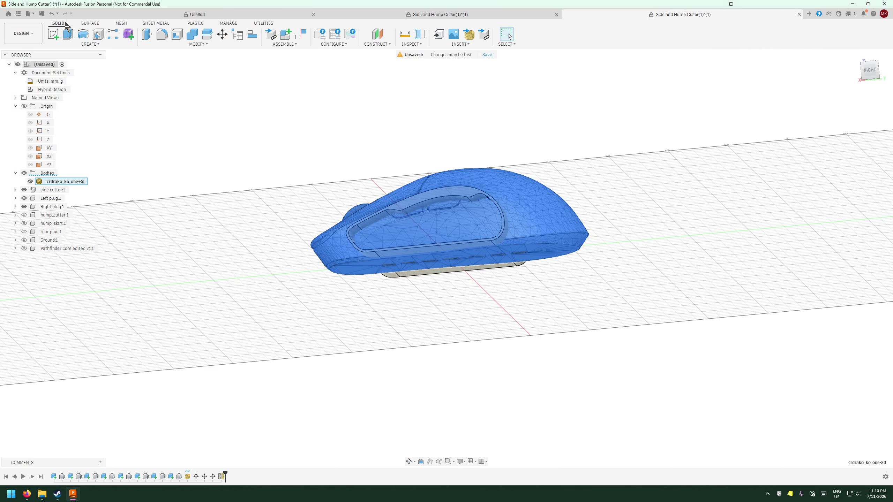
left_click(207, 34)
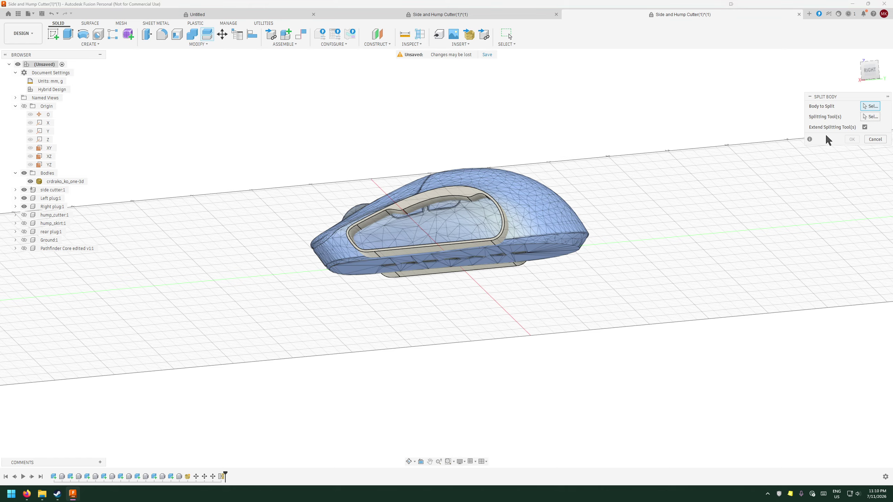
left_click(870, 116)
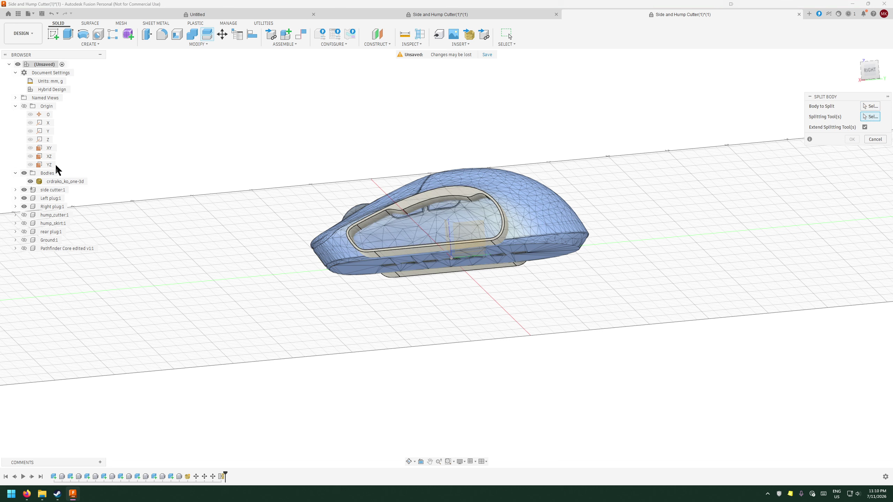
left_click(16, 191)
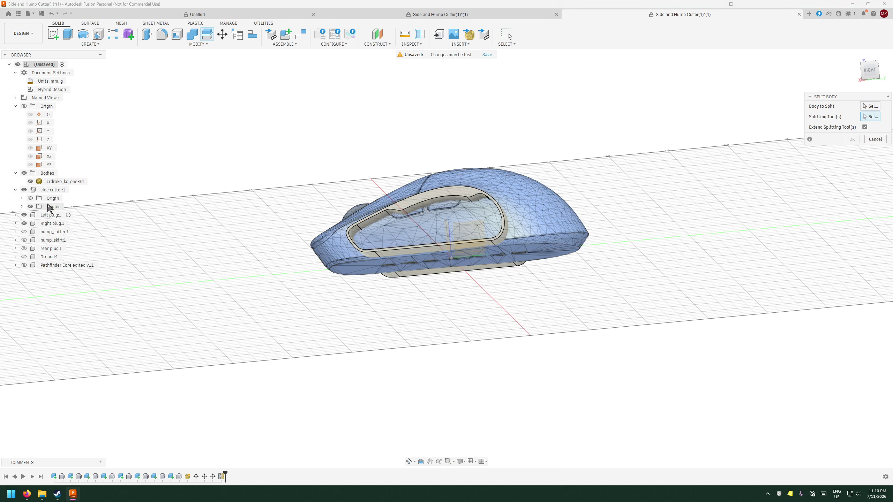
left_click(21, 207)
left_click(57, 215)
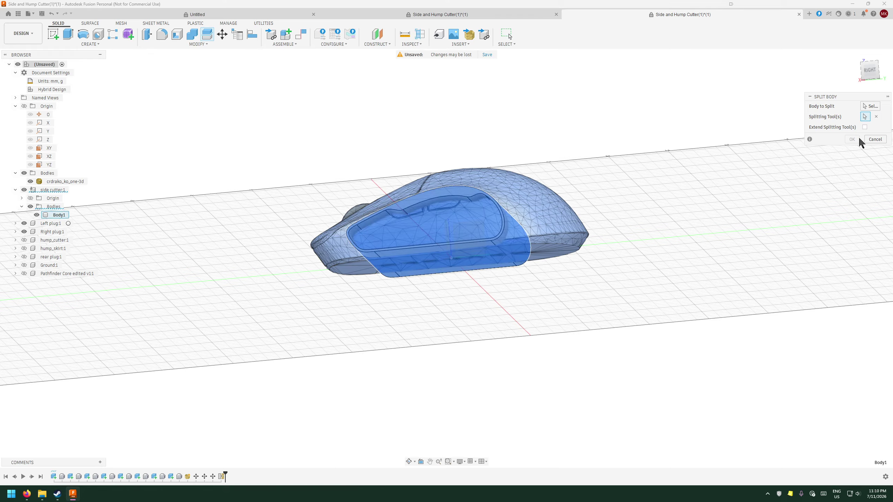
left_click(870, 106)
left_click(874, 140)
- Convert the crdrako_ko_one-3d mesh into a solid body with the Parametric operation
left_click(532, 200)
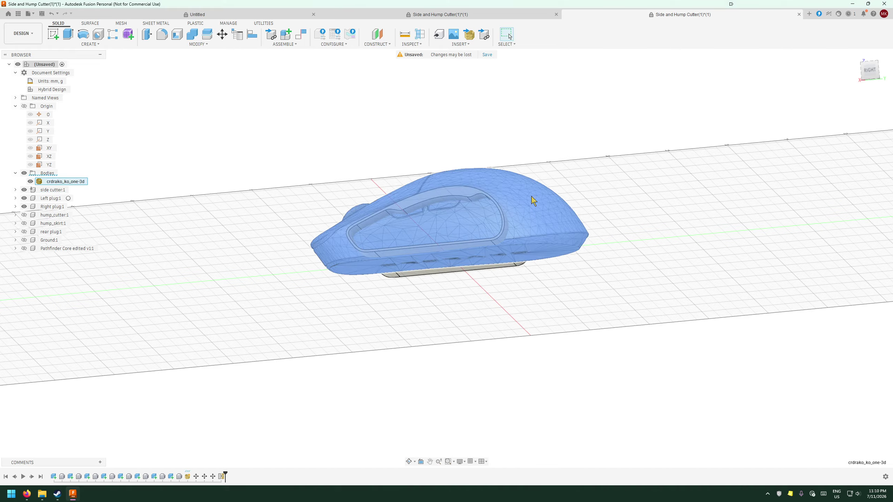
left_click(121, 23)
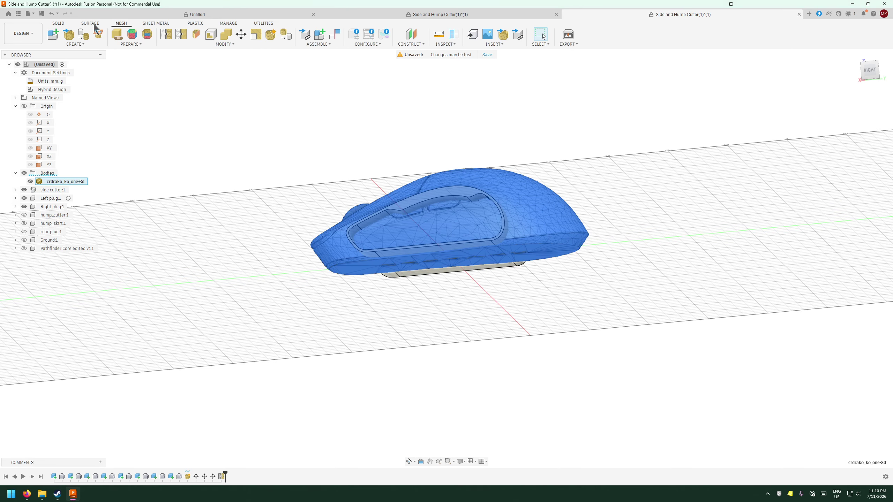
left_click(286, 35)
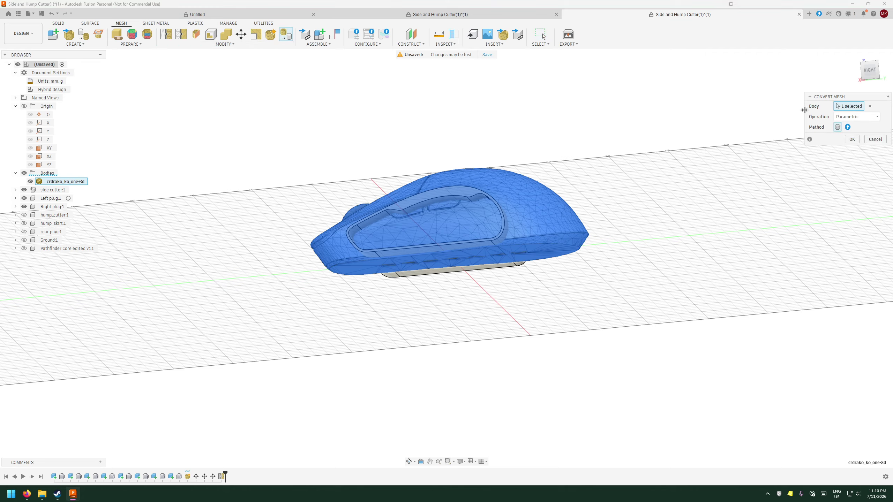
key("Return")
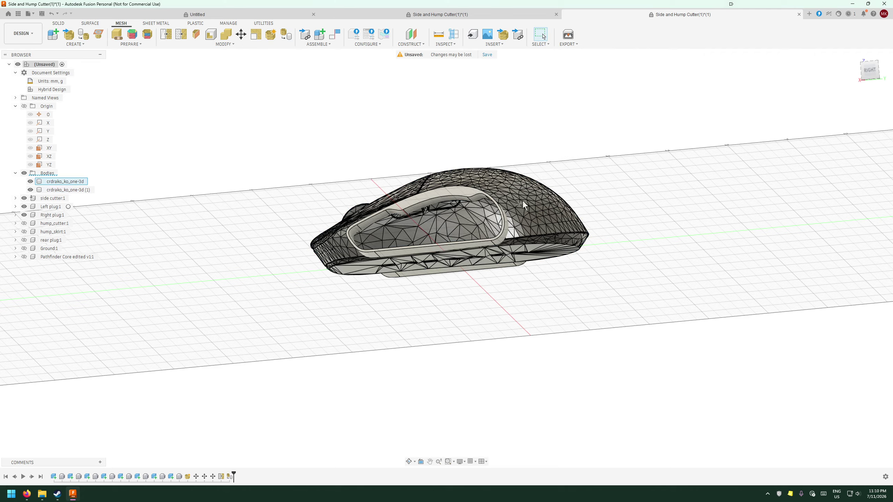
- Split the converted crdrako_ko_one-3d body, using Body1 of the side cutter as the splitting tool
left_click(59, 23)
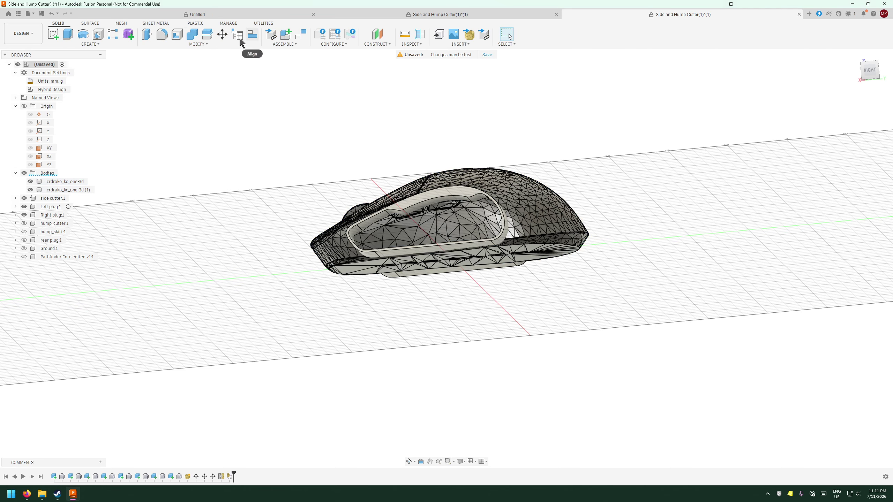
left_click(207, 34)
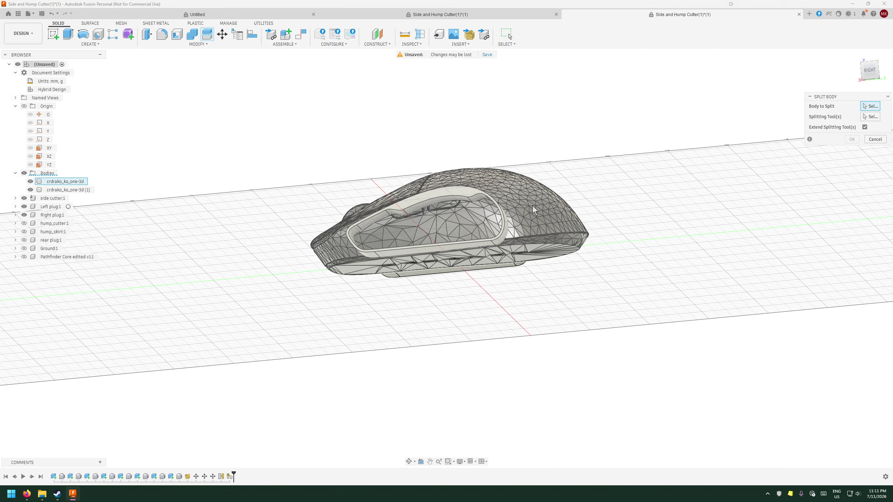
left_click(418, 190)
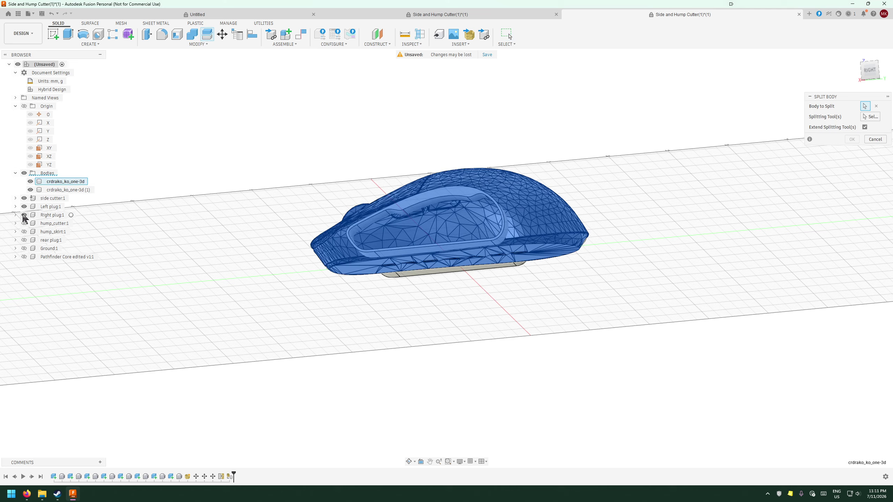
left_click(16, 198)
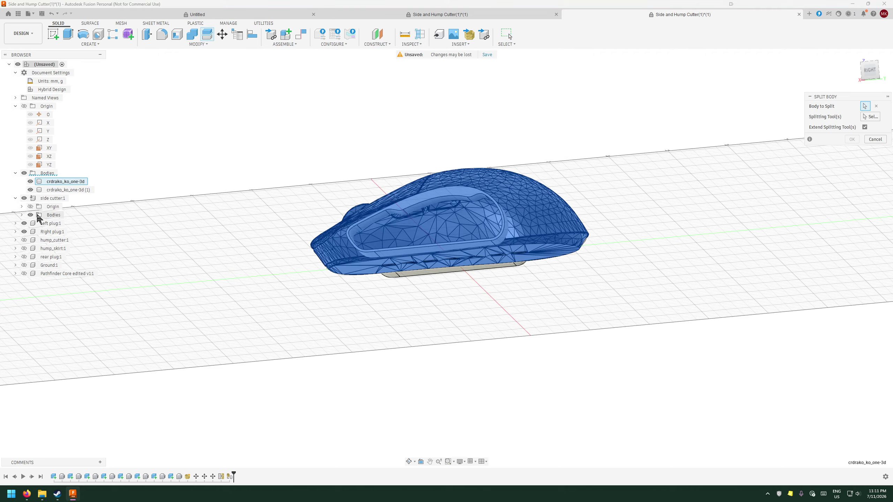
left_click(21, 215)
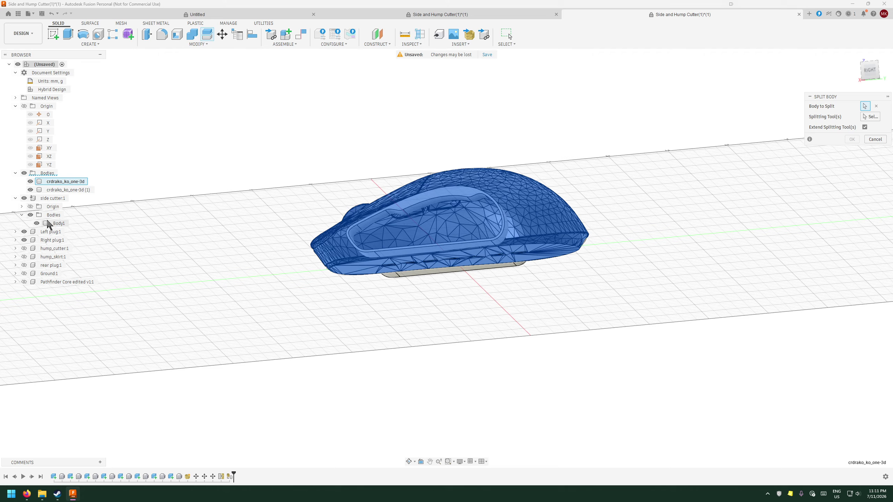
left_click(56, 224)
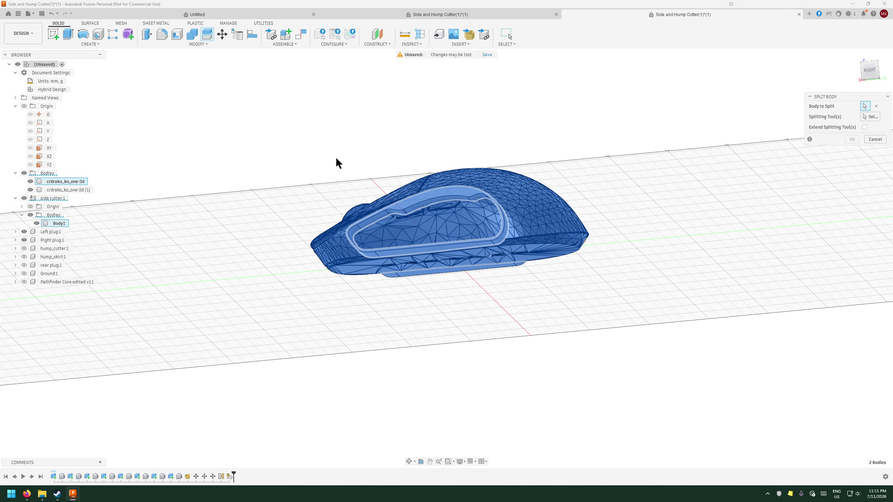
left_click(876, 106)
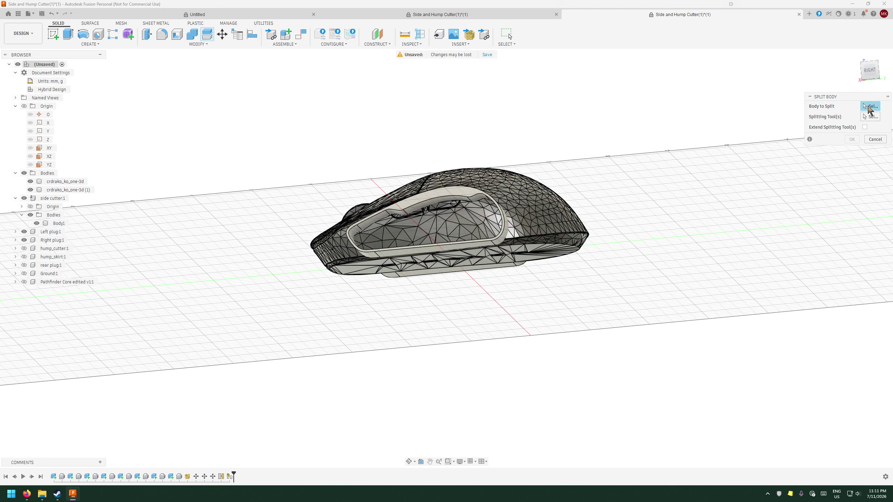
left_click(540, 210)
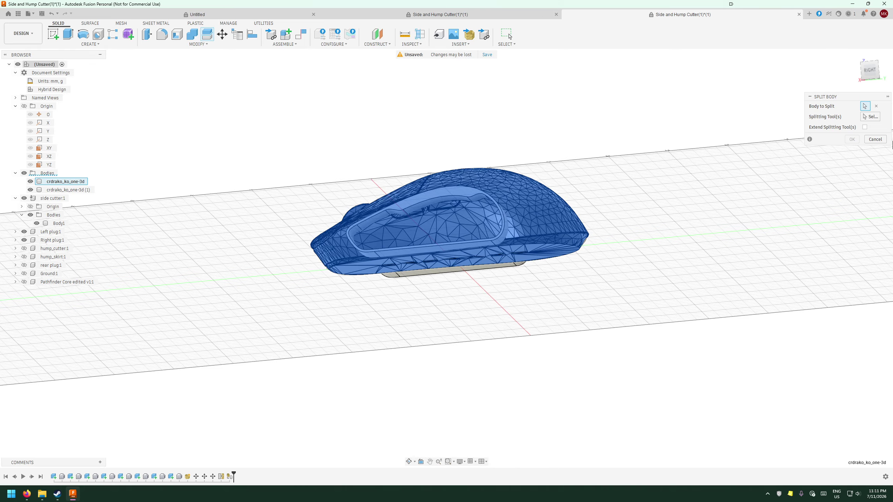
left_click(57, 224)
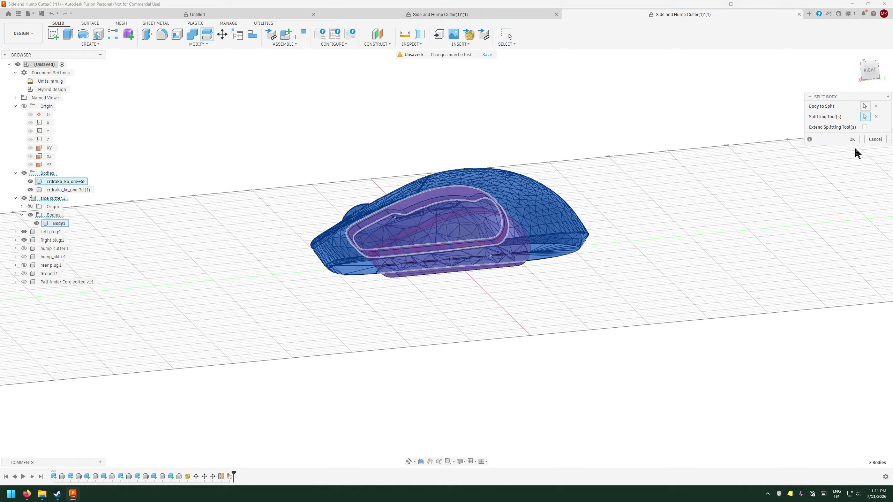
key("Return")
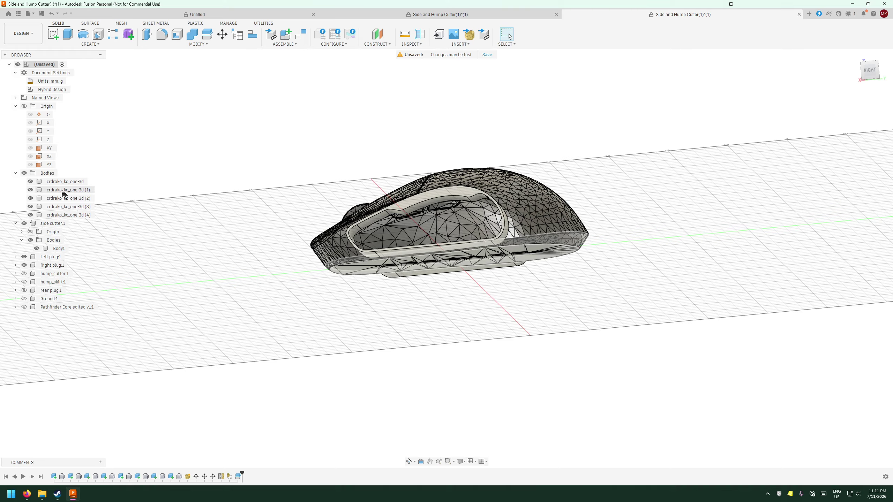
- Hide the split pieces crdrako_ko_one-3d (4) and (1), which lie outside the side cutter
left_click(30, 215)
left_click(31, 215)
left_click(31, 215)
left_click(30, 215)
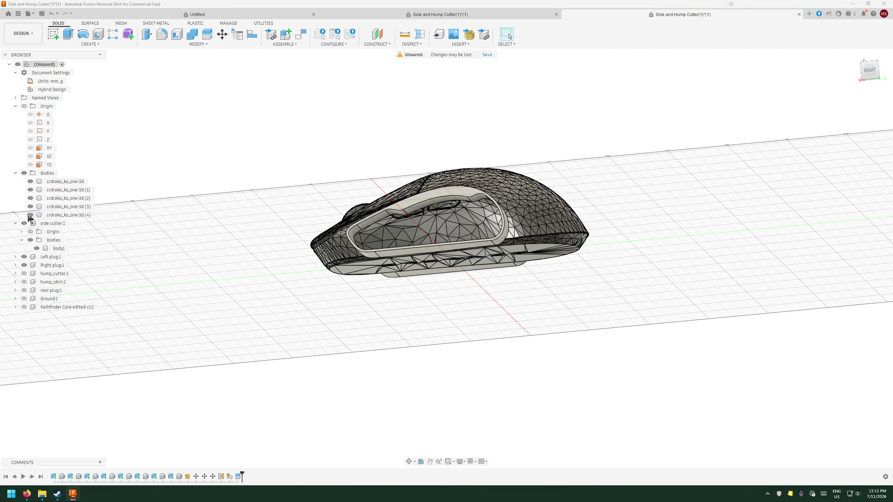
left_click(30, 215)
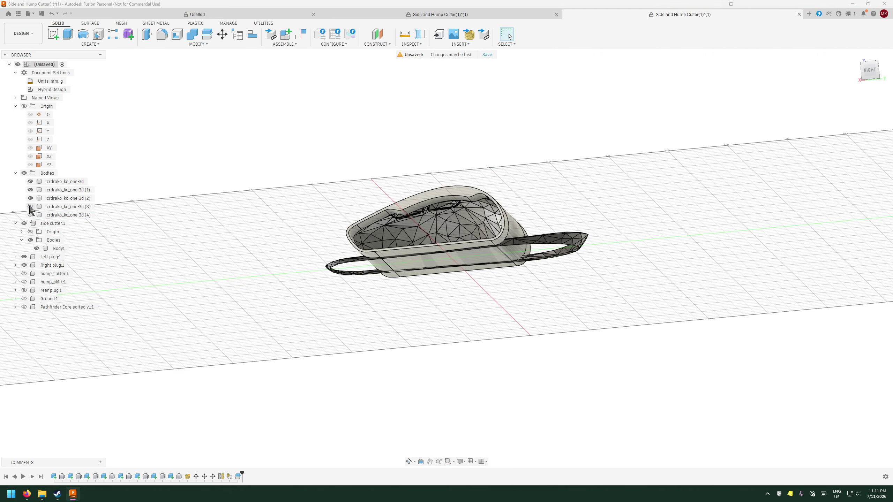
left_click(30, 199)
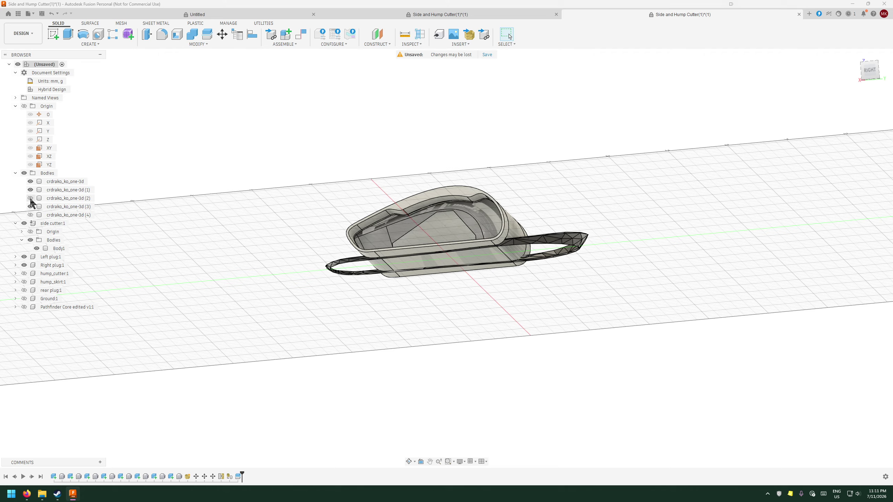
left_click(31, 199)
left_click(31, 190)
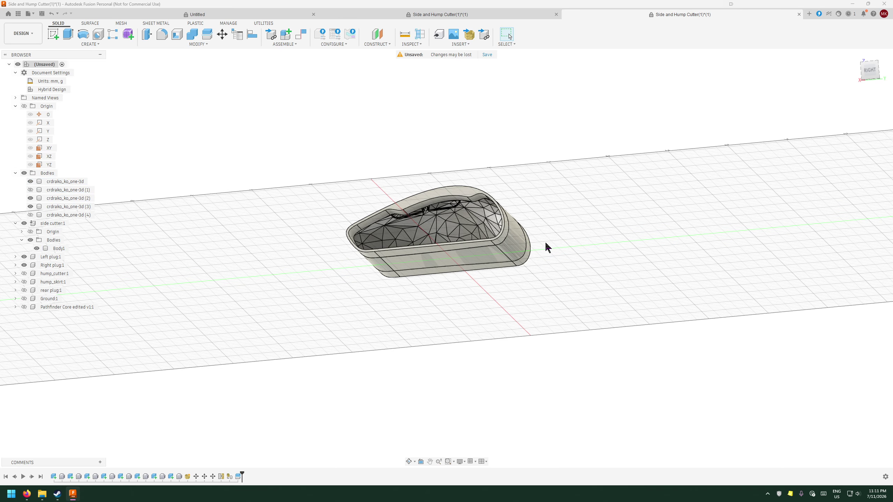
- Toggle the visibility of the remaining split pieces and view them from several angles to identify each one inside the side cutter
left_click(410, 461)
left_click_drag(479, 289, 390, 286)
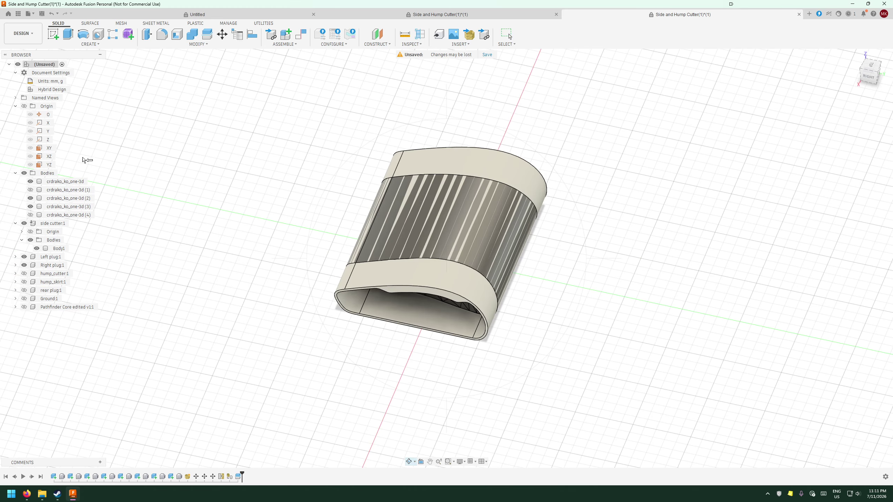
left_click(30, 182)
left_click(30, 182)
left_click(31, 199)
left_click(30, 199)
left_click(30, 198)
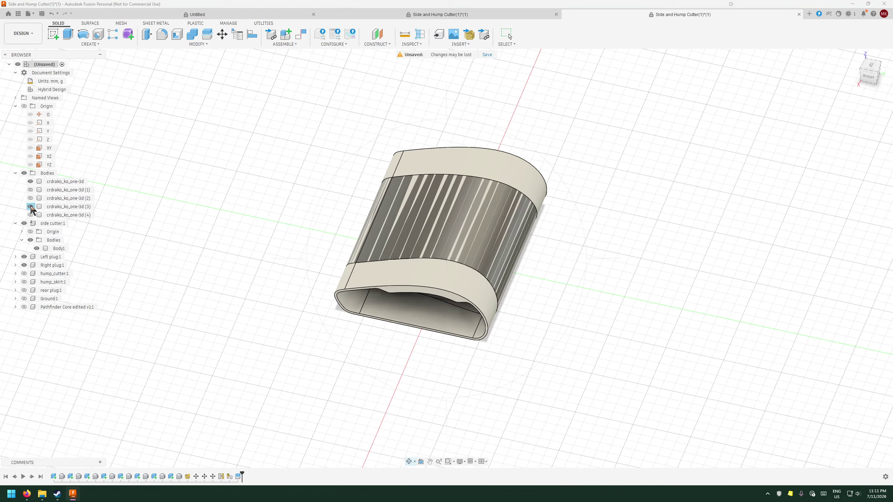
left_click_drag(394, 225, 389, 121)
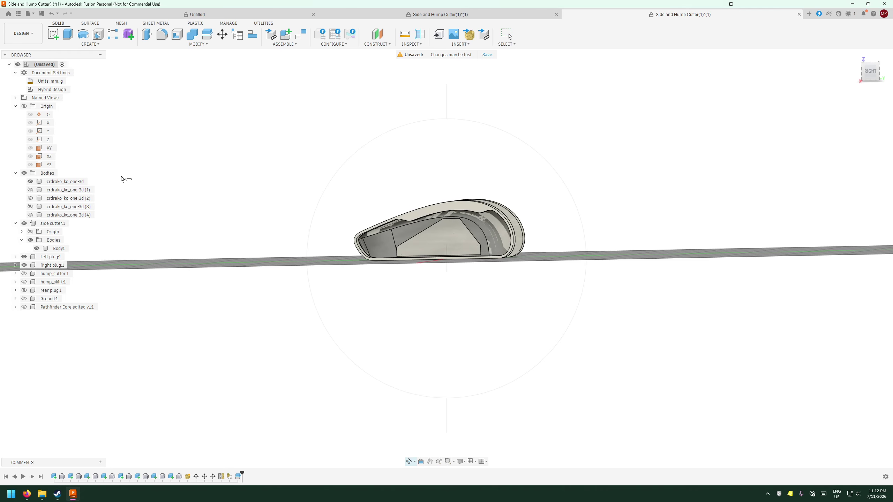
left_click(31, 199)
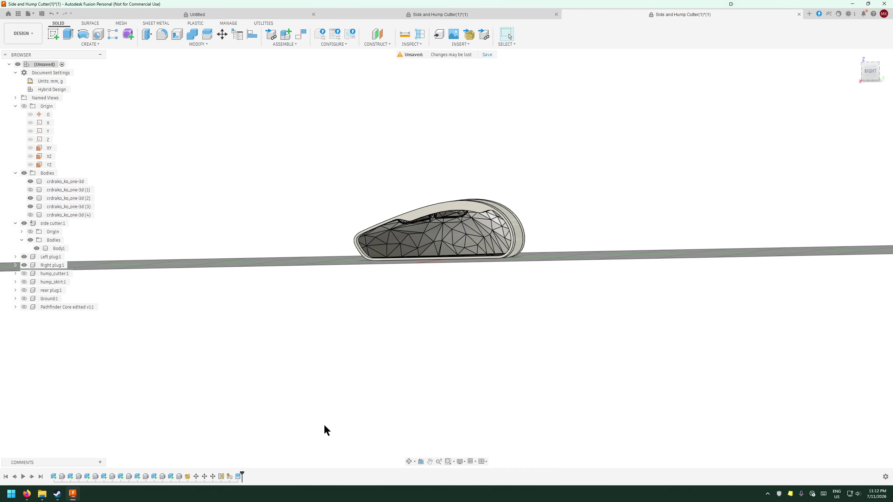
- Inspect the split pieces from both sides, with the side cutter temporarily hidden and shown again
left_click(408, 462)
left_click_drag(405, 348, 303, 335)
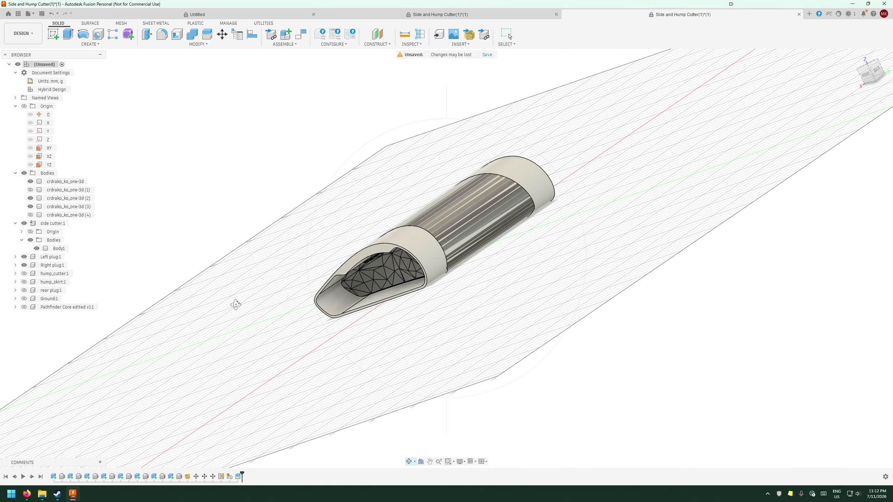
left_click(24, 223)
left_click_drag(299, 231, 552, 273)
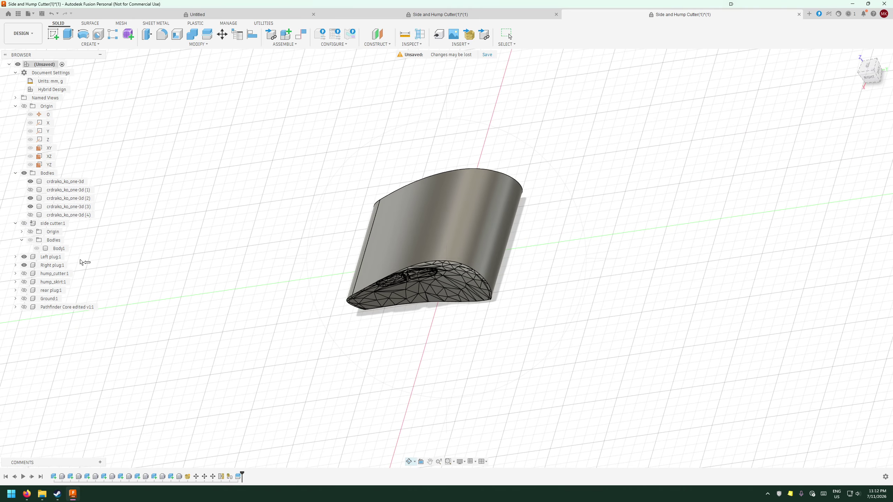
left_click(30, 240)
left_click_drag(490, 252, 392, 255)
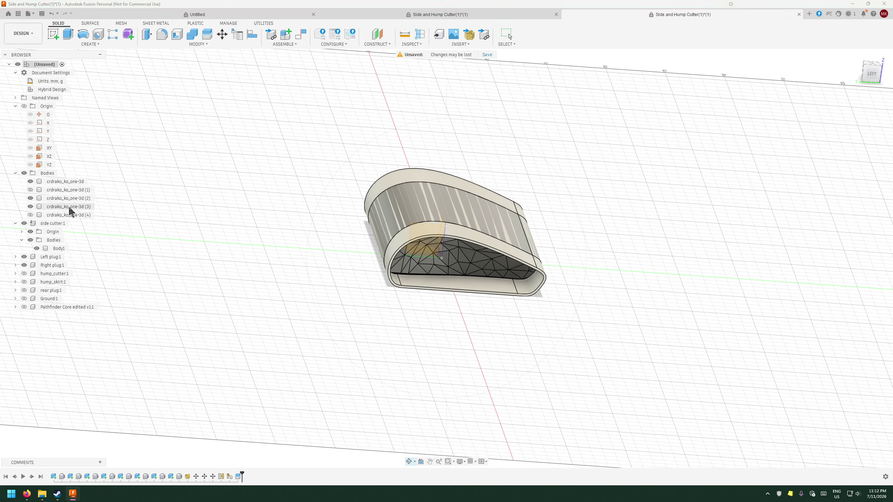
- Expand the Left plug and Right plug components down to their individual bodies
left_click(15, 257)
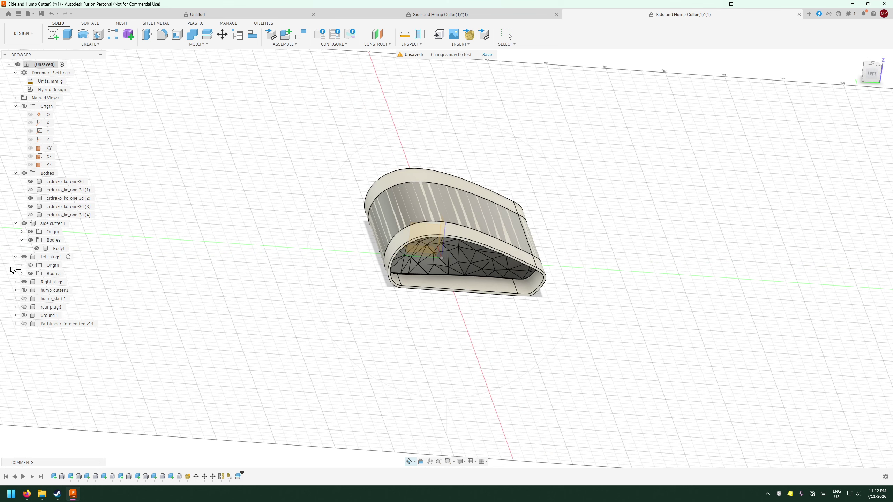
left_click(15, 282)
left_click(21, 274)
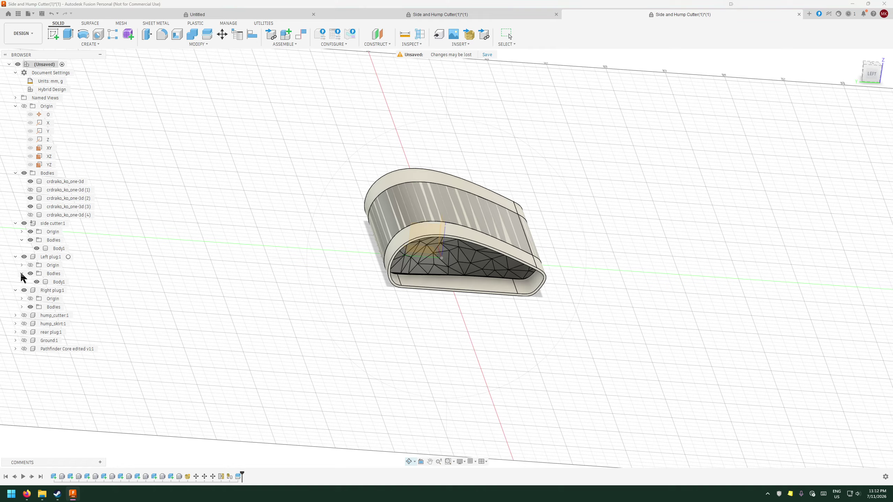
left_click(21, 307)
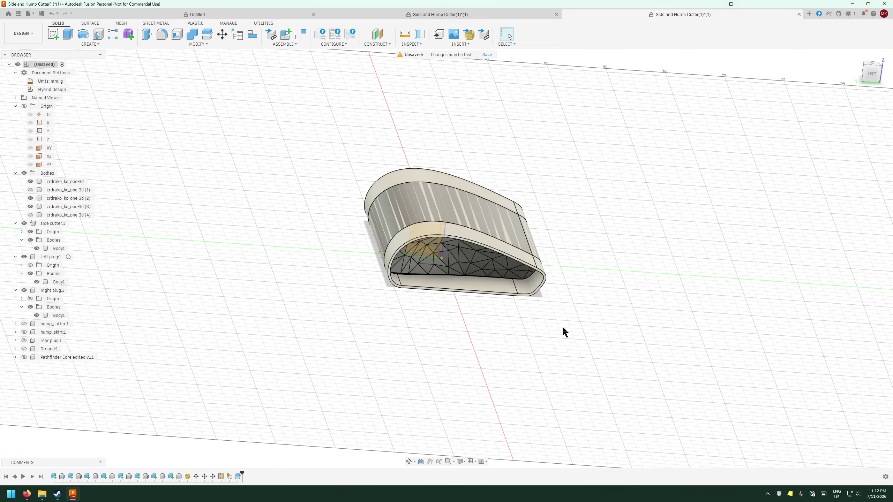
- Select faces of the side cutter and of the split piece between its ends to identify which body each belongs to
left_click(410, 463)
left_click_drag(415, 433, 499, 173)
left_click(507, 34)
left_click(534, 280)
left_click(559, 281)
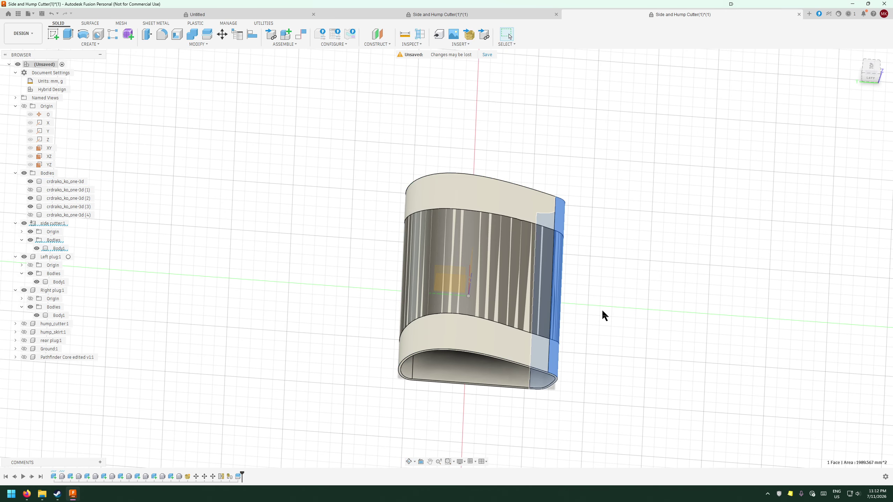
left_click(569, 292)
left_click(489, 309)
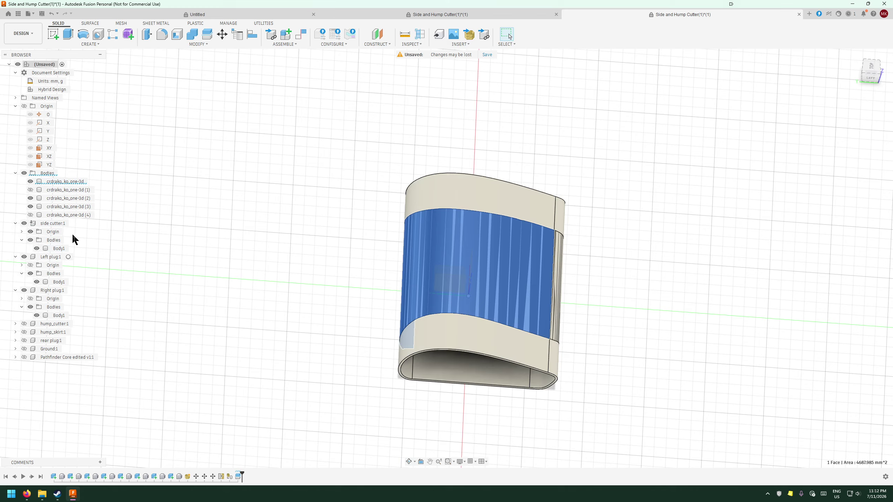
- Toggle the visibility of crdrako_ko_one-3d and crdrako_ko_one-3d (4) to identify them, then view the side cutter from the front
left_click(52, 183)
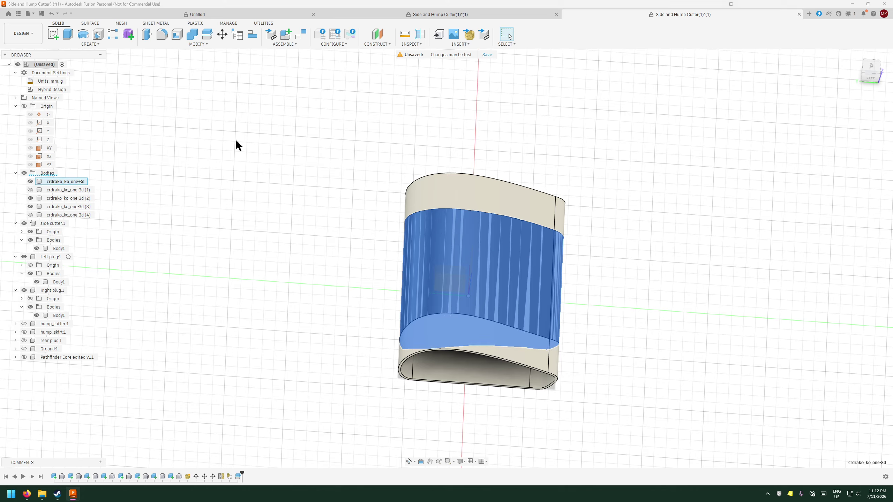
key("v")
left_click(368, 223)
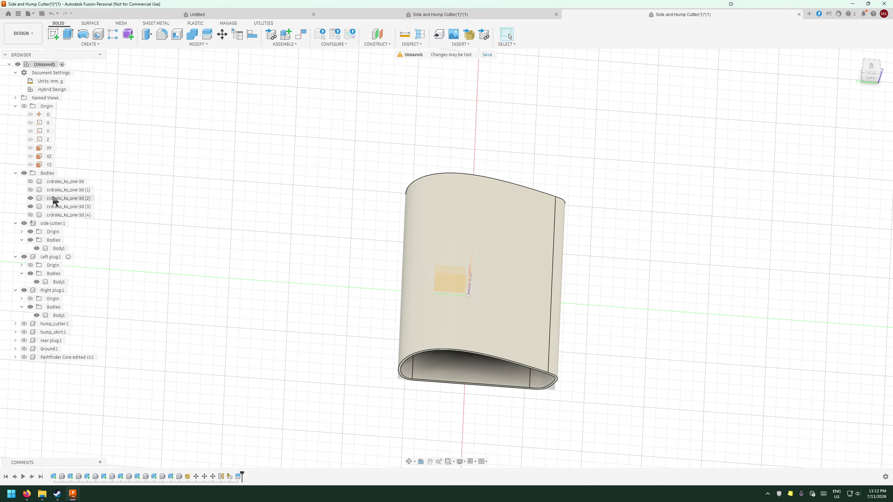
left_click(31, 181)
left_click(30, 190)
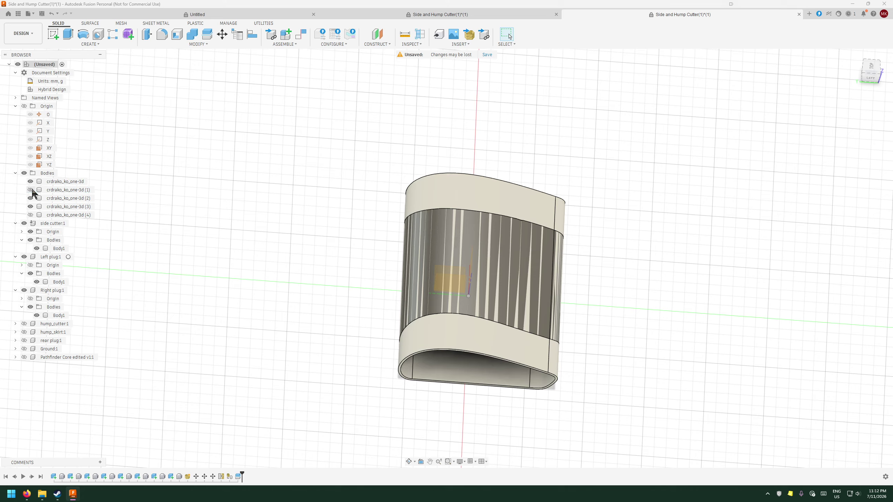
left_click(31, 214)
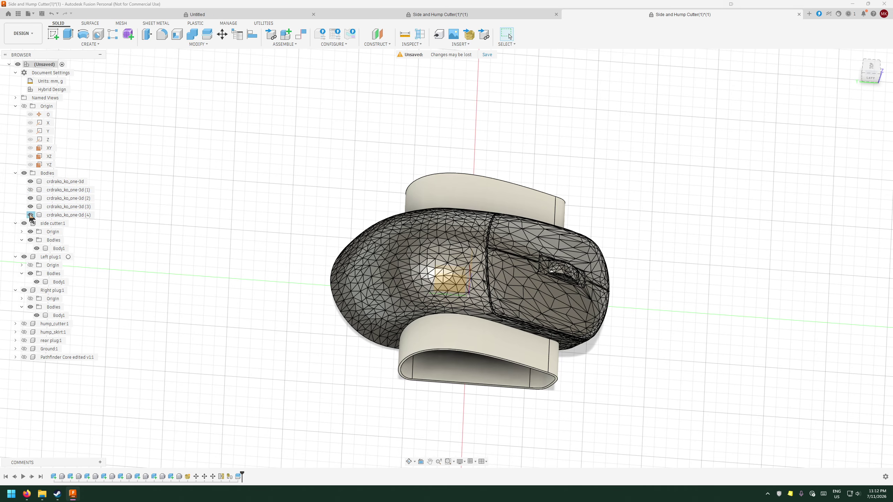
left_click(31, 215)
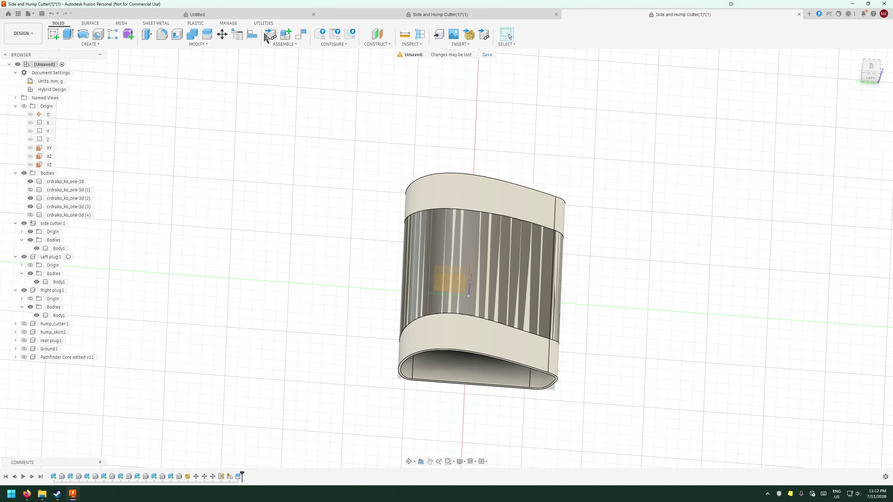
left_click(409, 461)
left_click_drag(409, 461, 402, 342)
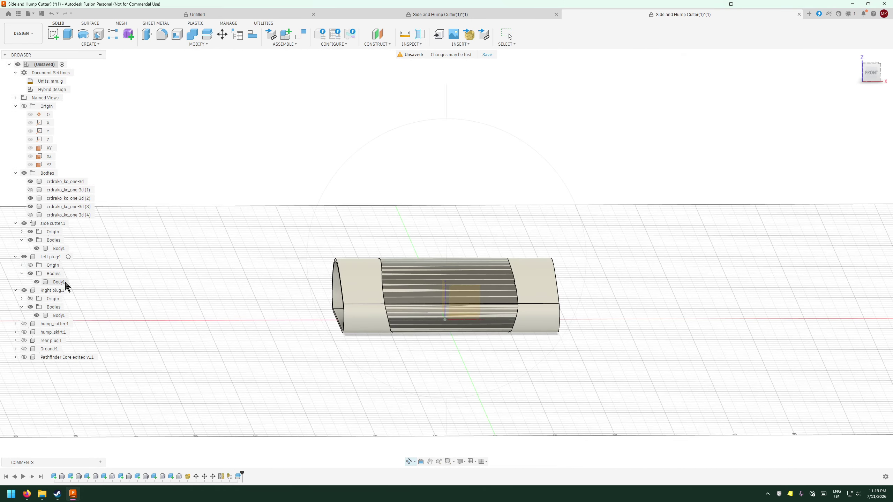
- Hide the side cutter and the middle body crdrako_ko_one-3d, leaving only the two side pieces with their plugs displayed
left_click(24, 223)
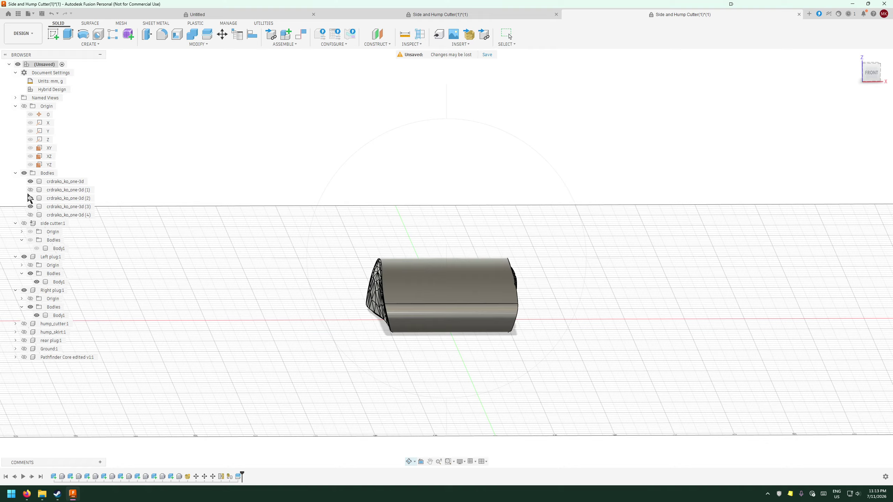
left_click(24, 173)
left_click(24, 173)
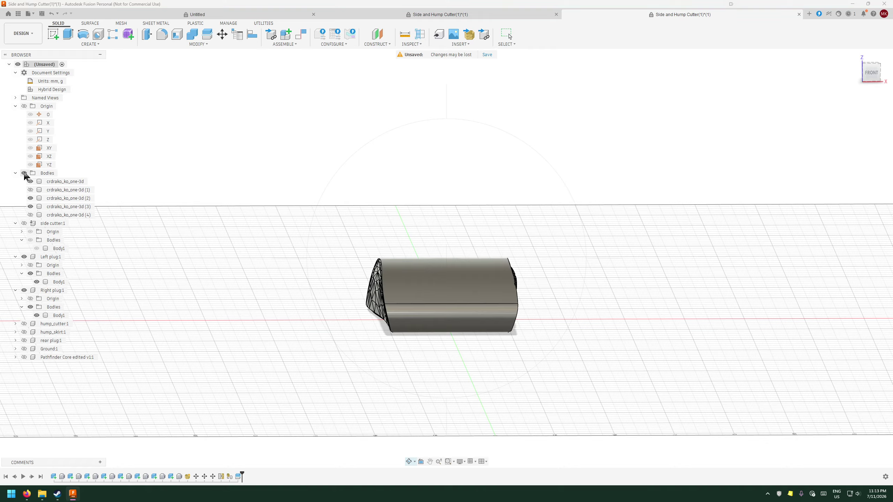
left_click(31, 181)
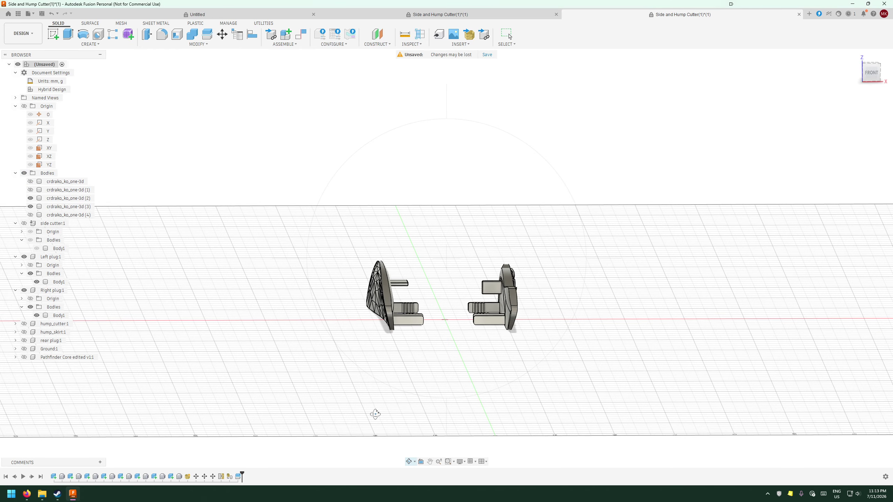
middle_click_drag(415, 421, 358, 369, "shift")
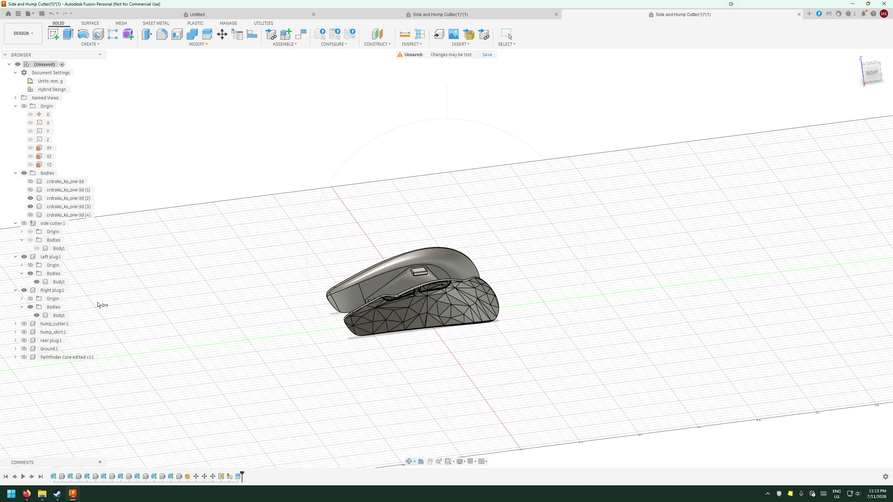
mouse_move(450, 357)
middle_mouse_down("shift")
mouse_move(445, 373)
mouse_move(447, 354)
middle_mouse_up("shift")
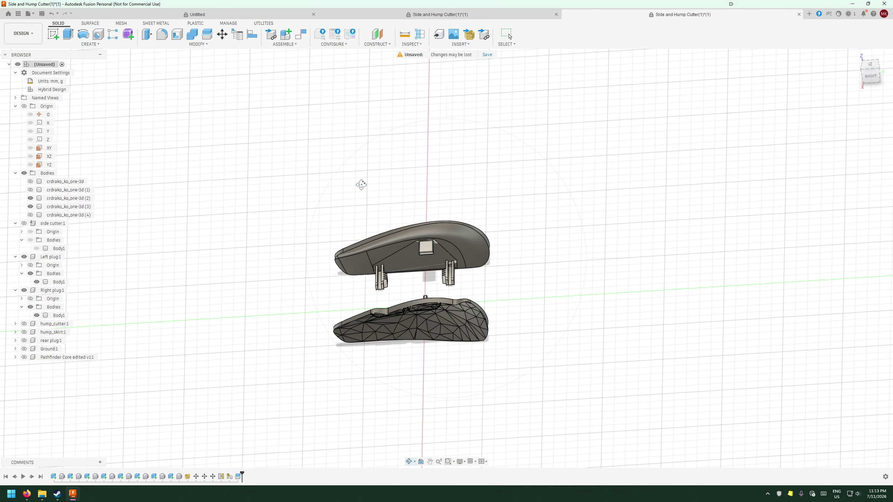
- Combine side piece crdrako_ko_one-3d (3) as the target with the Right plug's Body1 as the tool, using Join
left_click(192, 35)
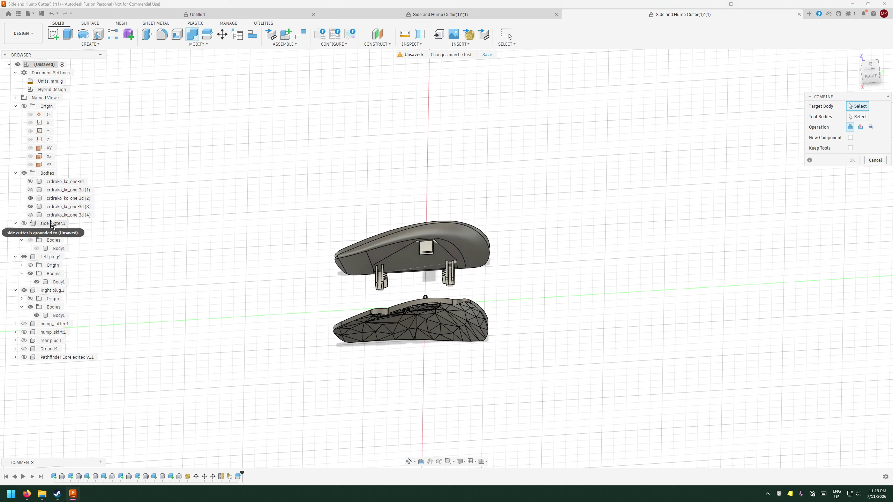
left_click(438, 236)
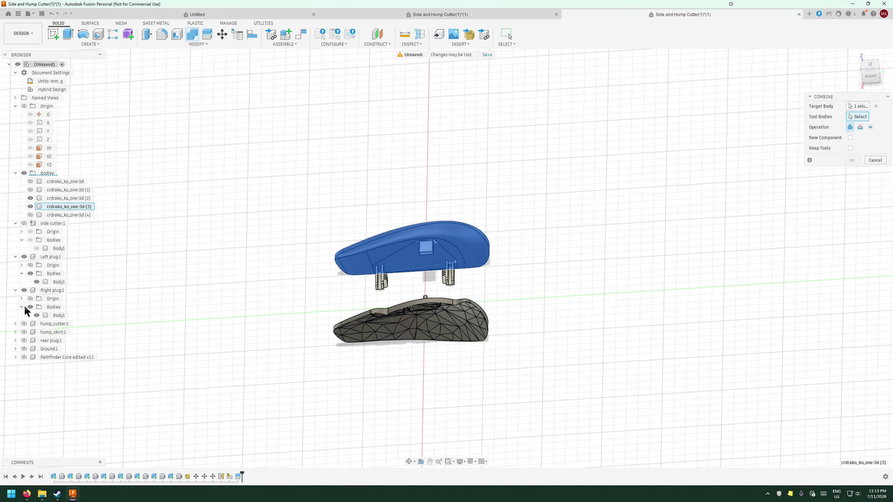
left_click(57, 316)
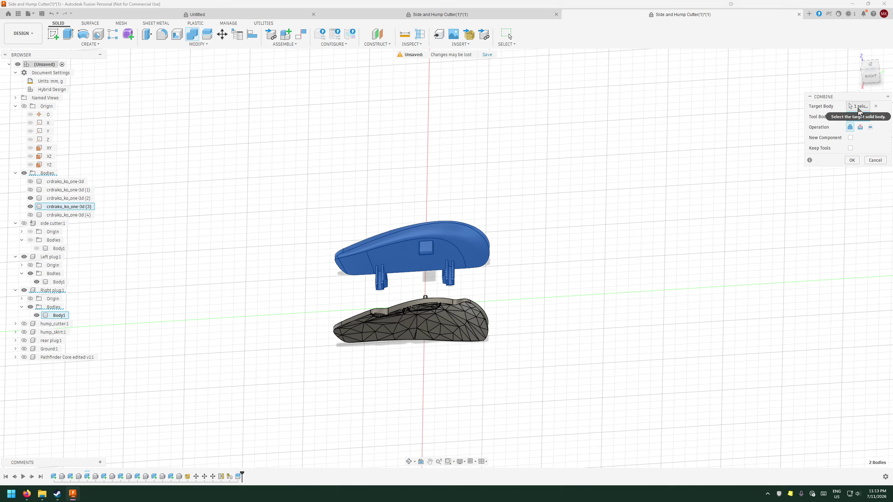
left_click(851, 160)
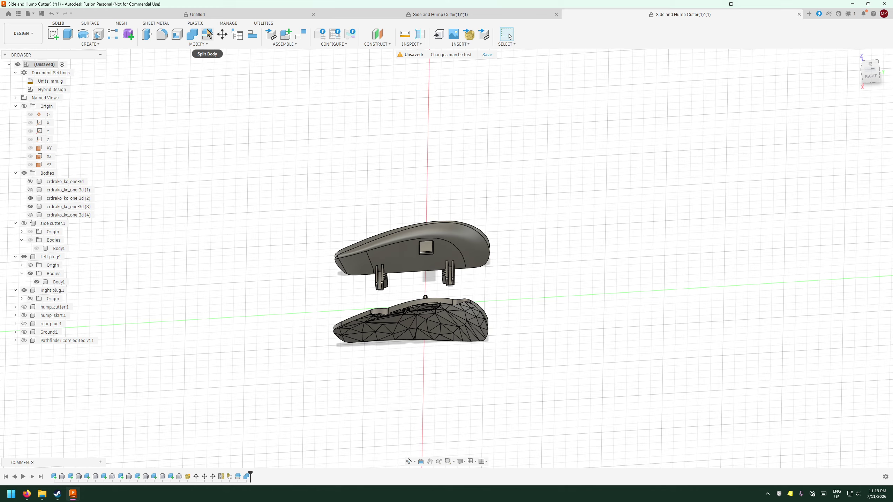
- Join the Left plug's Body1 to side piece crdrako_ko_one-3d (2) with Combine
left_click(191, 35)
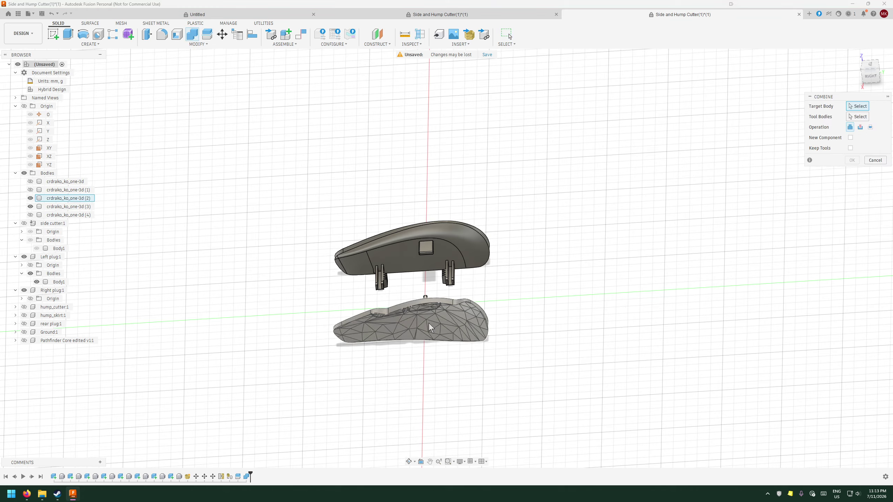
left_click(488, 337)
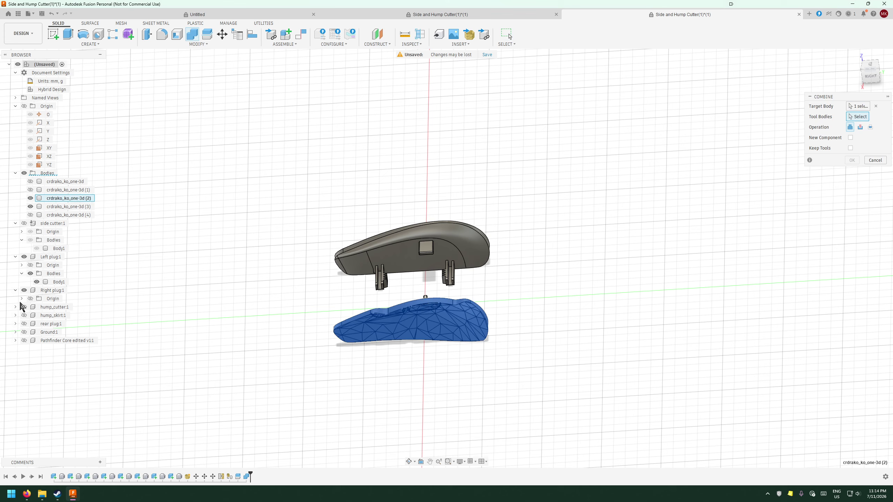
left_click(58, 283)
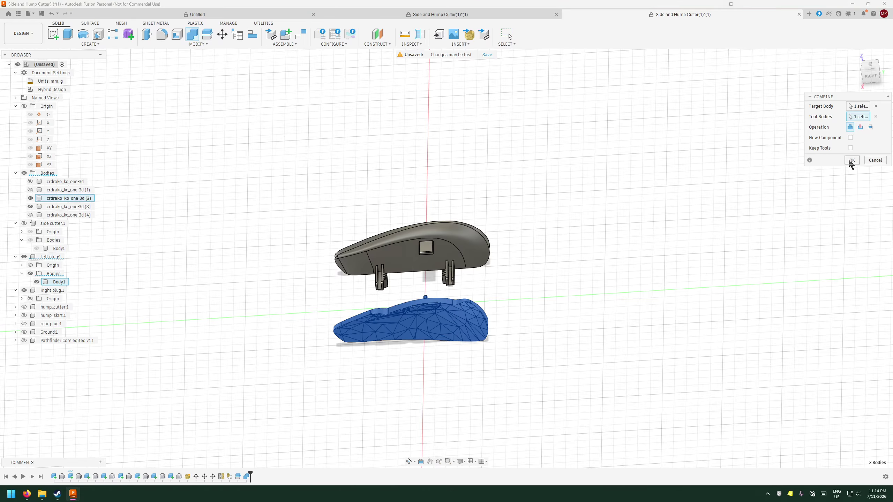
left_click(851, 161)
- Export the two combined side pieces as an STL file named ko-one
left_click(409, 461)
left_click_drag(440, 405, 289, 259)
left_click_drag(433, 234, 279, 144)
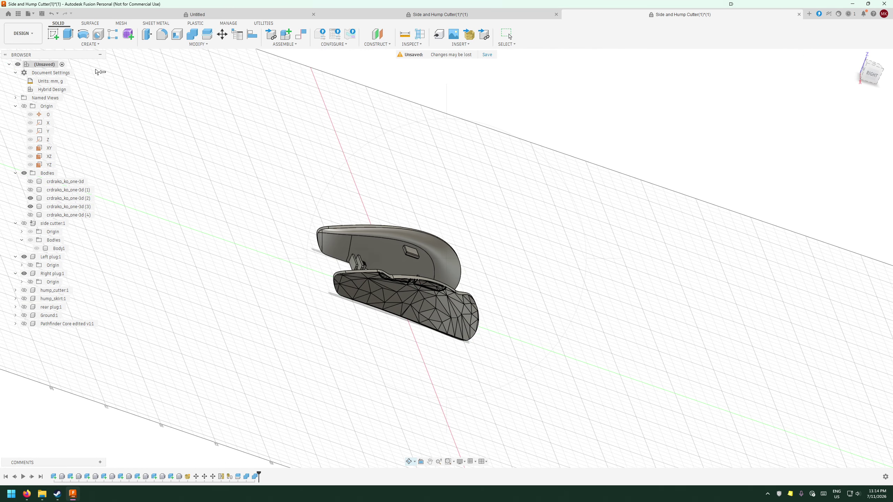
left_click(28, 13)
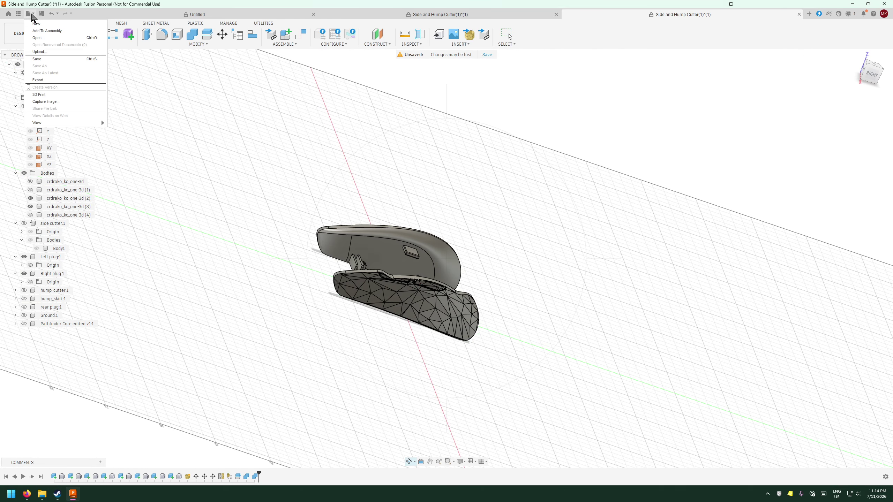
left_click(58, 79)
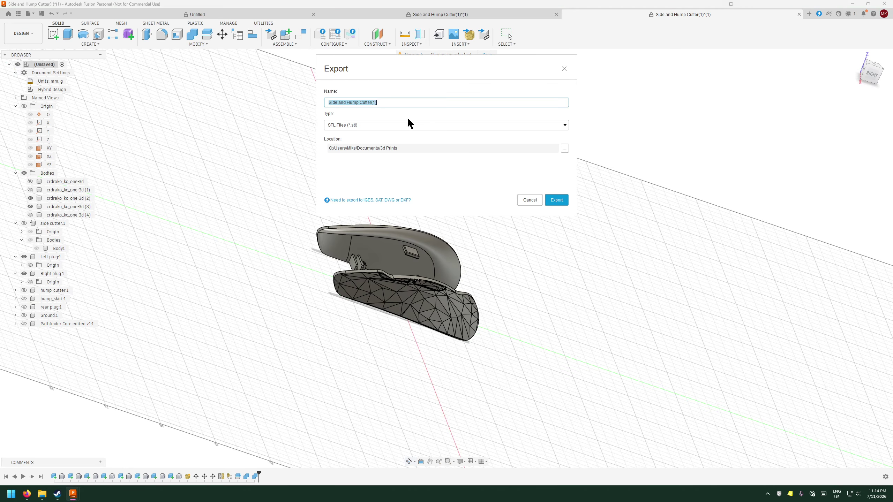
type("ko-one")
left_click(559, 201)
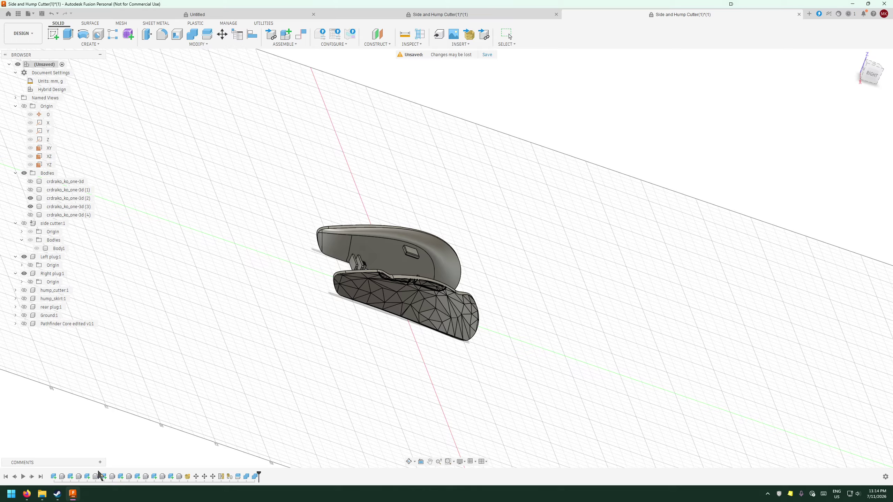
- Search for Meshmixer on the computer and launch it
left_click(12, 494)
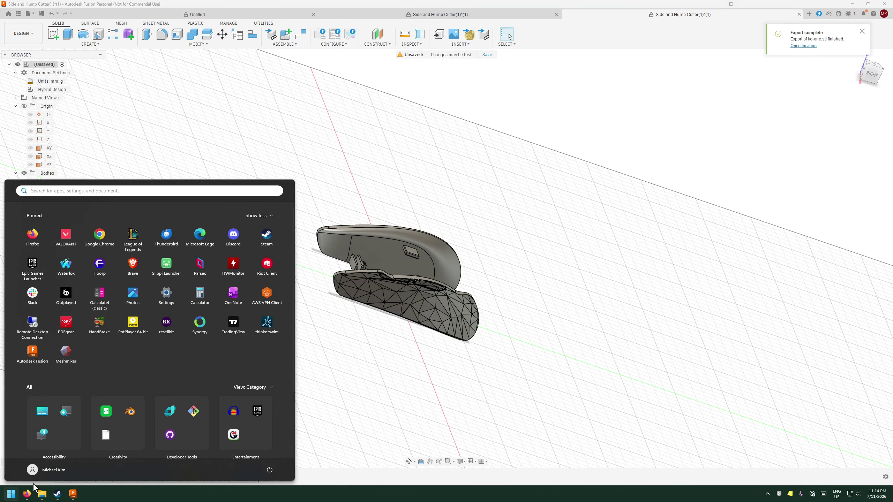
type("n")
key("BackSpace")
type("meshmi")
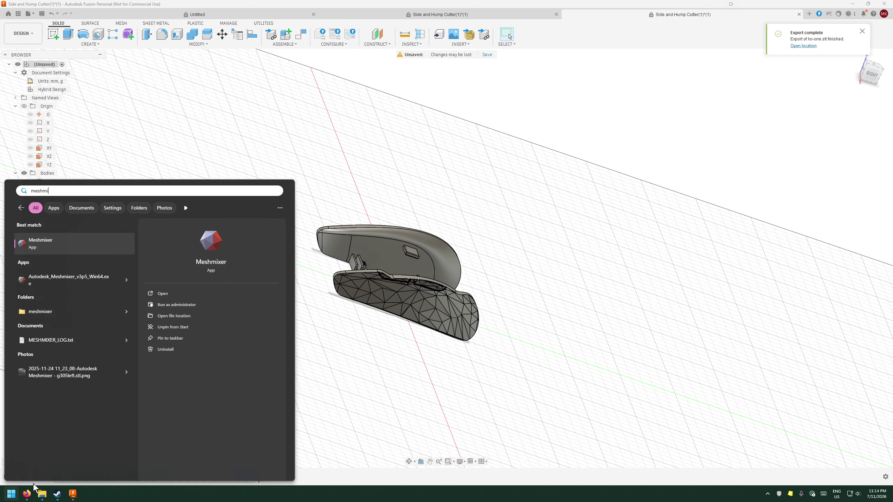
key("Return")
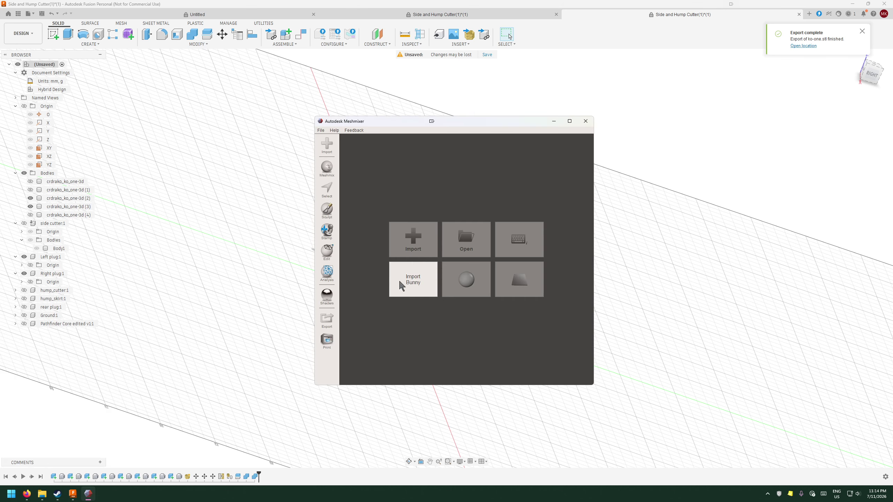
- Import ko-one.stl from the 3d Prints folder into Meshmixer and maximize the window
left_click(404, 246)
scroll(505, 282, "down", 5)
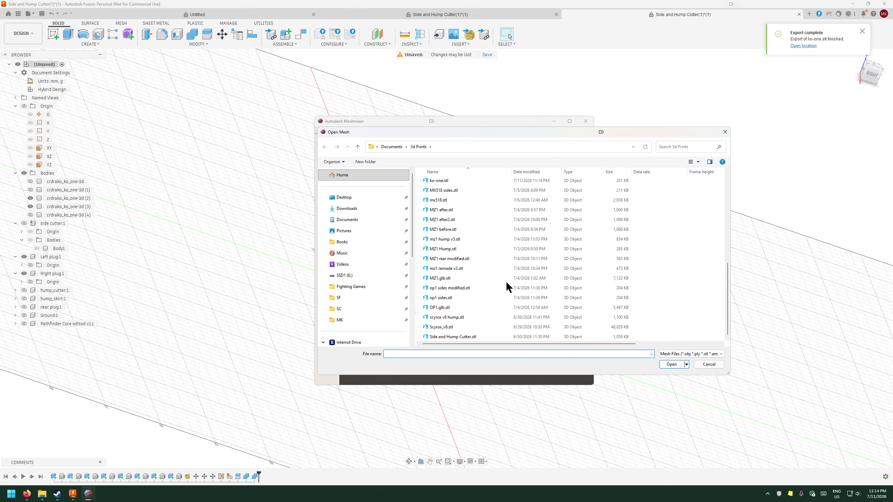
left_click(448, 201)
double_click(449, 202)
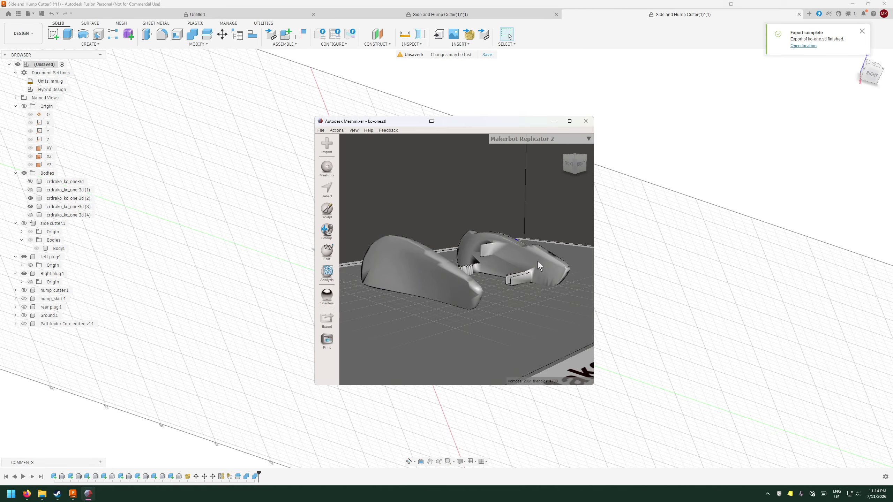
left_click(571, 123)
right_click_drag(493, 309, 571, 254)
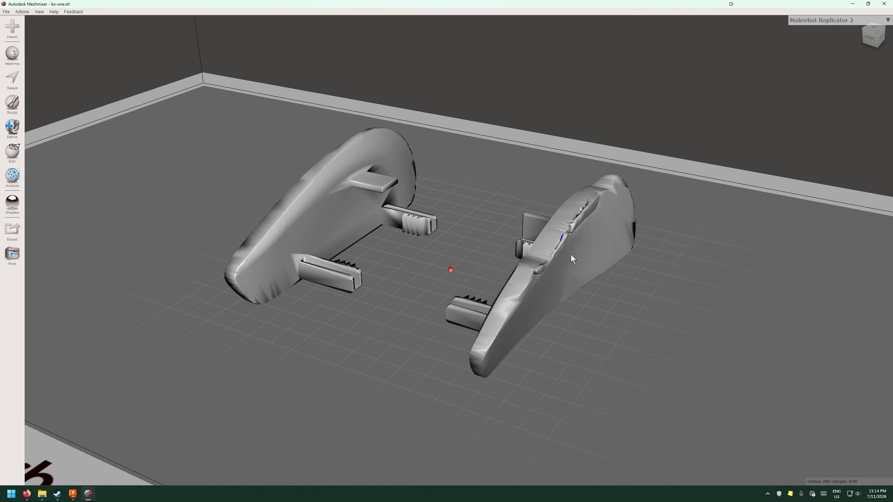
- Enter sculpting and choose the RobustSmooth brush in place of the AdaptiveReduce brush
left_click(13, 106)
mouse_move(53, 42)
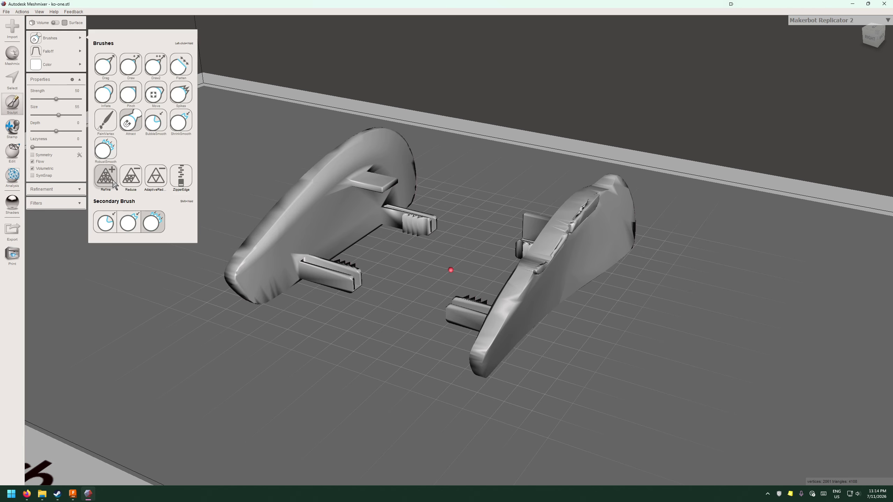
left_click(157, 182)
right_click_drag(486, 197, 452, 180)
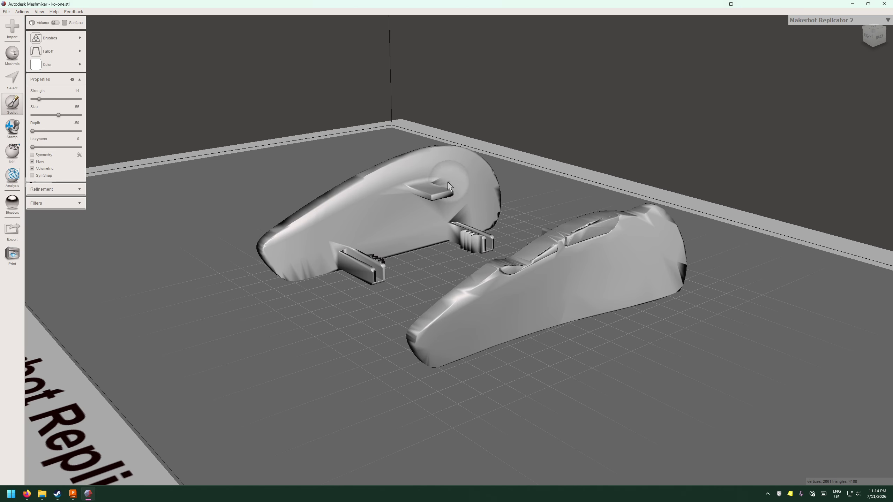
left_click(105, 149)
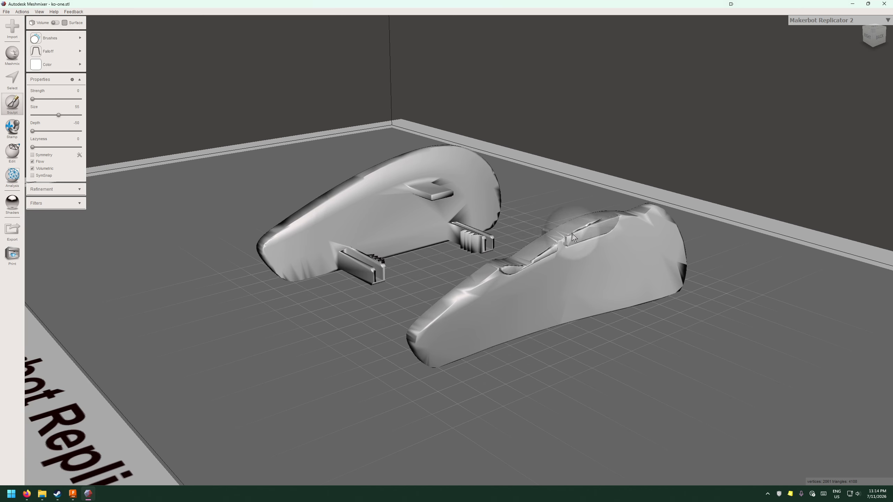
right_click_drag(577, 235, 506, 231)
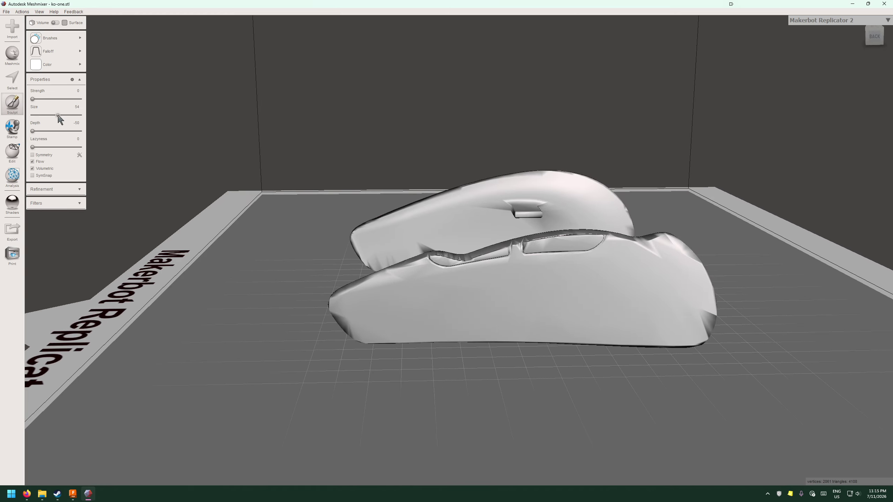
- Set the RobustSmooth brush's size to 44 and strength to 13
right_click_drag(488, 267, 45, 116)
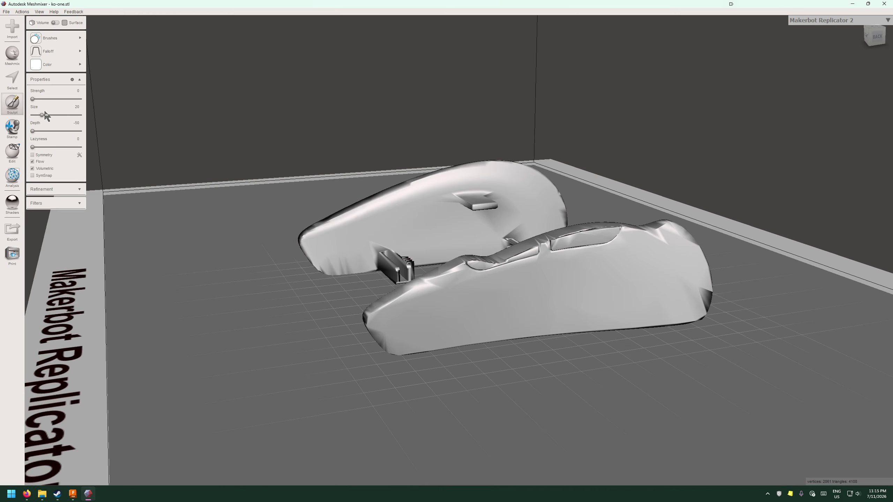
right_click_drag(592, 265, 83, 126)
left_click(36, 99)
right_click_drag(593, 298, 334, 206)
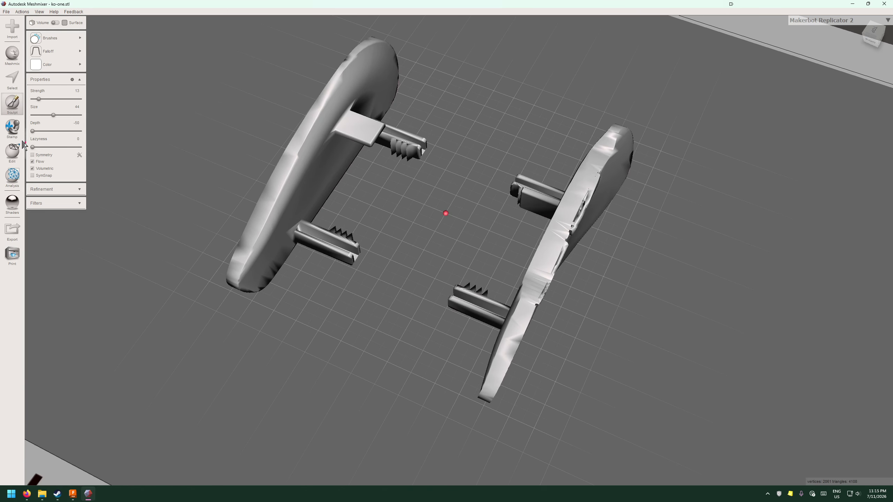
- Try a smoothing stroke over the button recess on the upper edge of the side piece, and undo it
right_click_drag(662, 168, 558, 253)
mouse_move(561, 257)
left_mouse_down()
mouse_move(577, 241)
mouse_move(594, 243)
mouse_move(544, 236)
mouse_move(467, 246)
mouse_move(571, 261)
mouse_move(541, 264)
left_mouse_up()
key("ctrl+z")
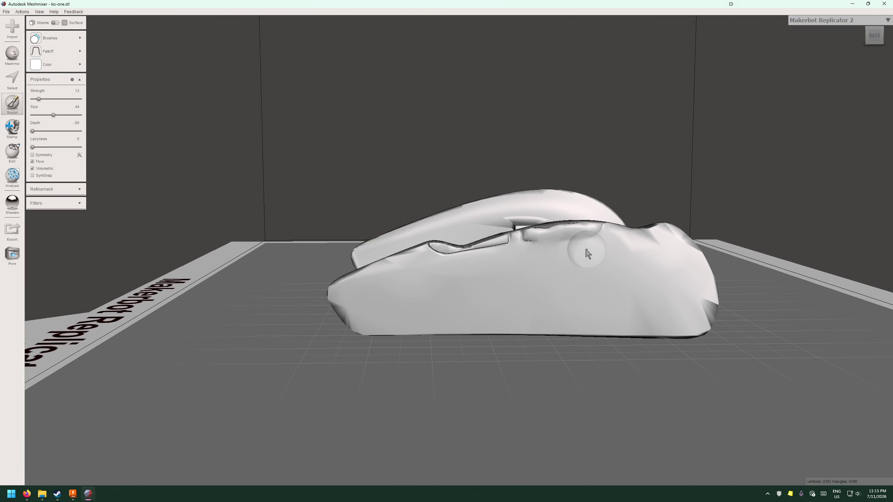
- Try another smoothing stroke along the rear of the side piece's button recess, and undo all the recent sculpting
mouse_move(592, 233)
left_mouse_down()
mouse_move(564, 237)
mouse_move(592, 252)
mouse_move(528, 244)
mouse_move(598, 249)
mouse_move(463, 255)
mouse_move(573, 279)
mouse_move(597, 258)
mouse_move(658, 244)
left_mouse_up()
key("ctrl+z")
key("ctrl+z")
key("ctrl+z")
key("ctrl+z")
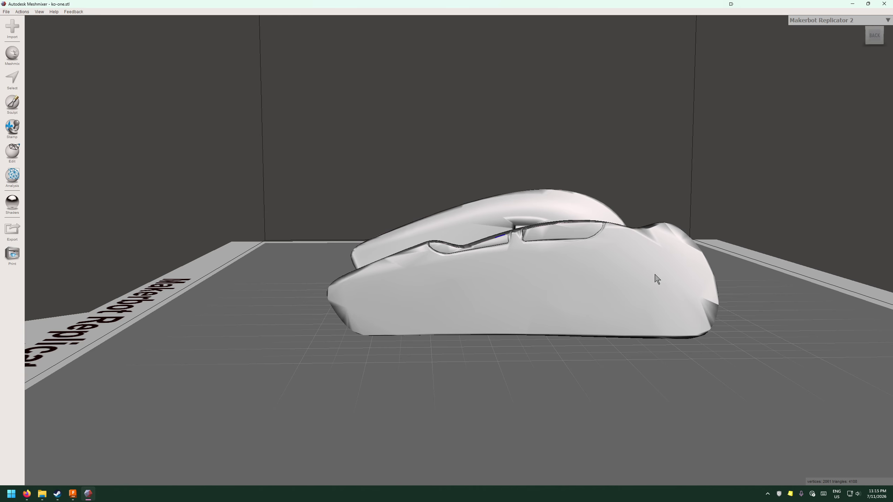
- Re-enter sculpting and smooth the rear and front ends of the larger button recess with the brush at size 20
left_click(13, 102)
mouse_move(66, 51)
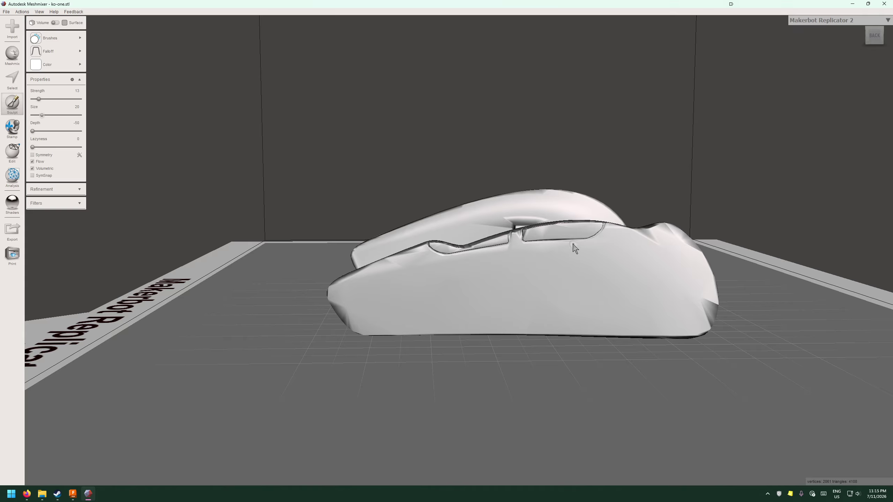
mouse_move(585, 238)
left_mouse_down()
mouse_move(597, 237)
mouse_move(592, 245)
left_mouse_up()
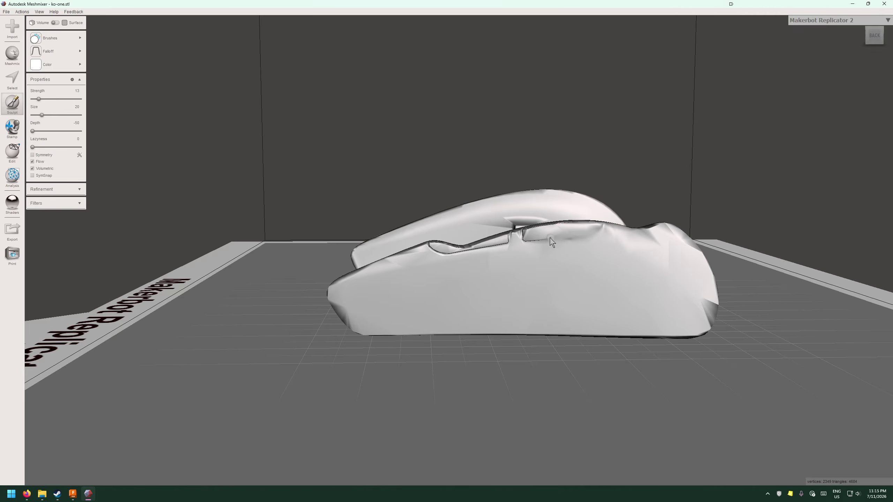
left_click_drag(533, 244, 526, 243)
right_click_drag(548, 247, 556, 274)
right_click_drag(457, 247, 652, 191)
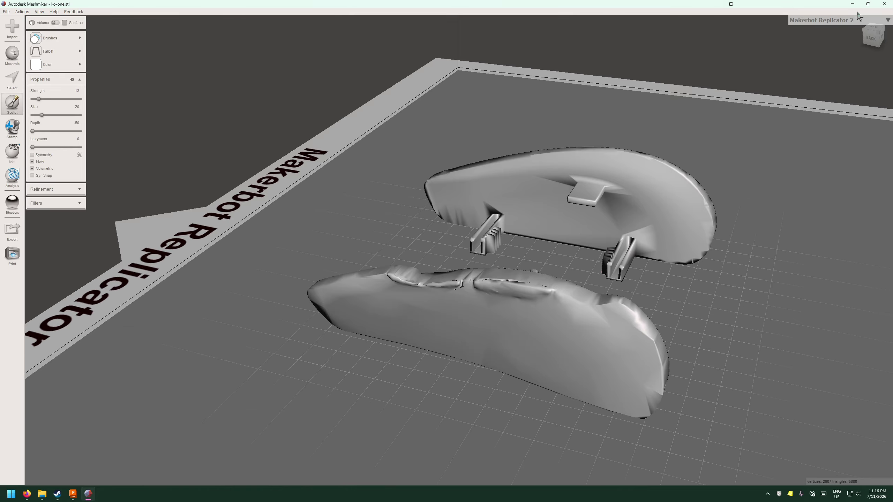
- Close Meshmixer and return to the Side and Hump Cutter design in Fusion to view the side pieces at a low angle
left_click(882, 4)
left_click(485, 267)
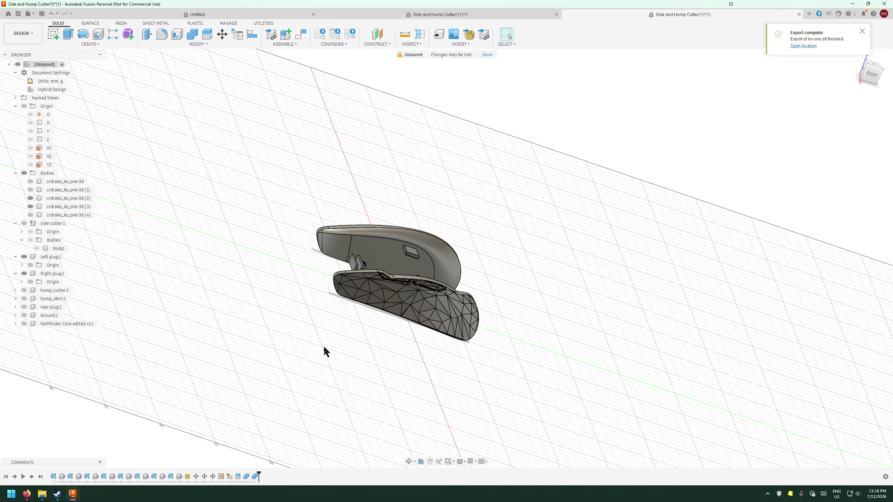
left_click(410, 462)
left_click_drag(490, 425, 271, 316)
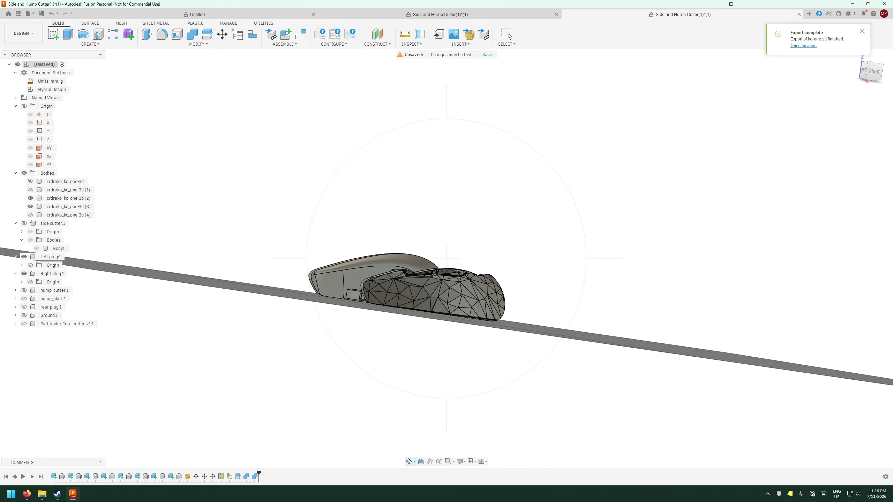